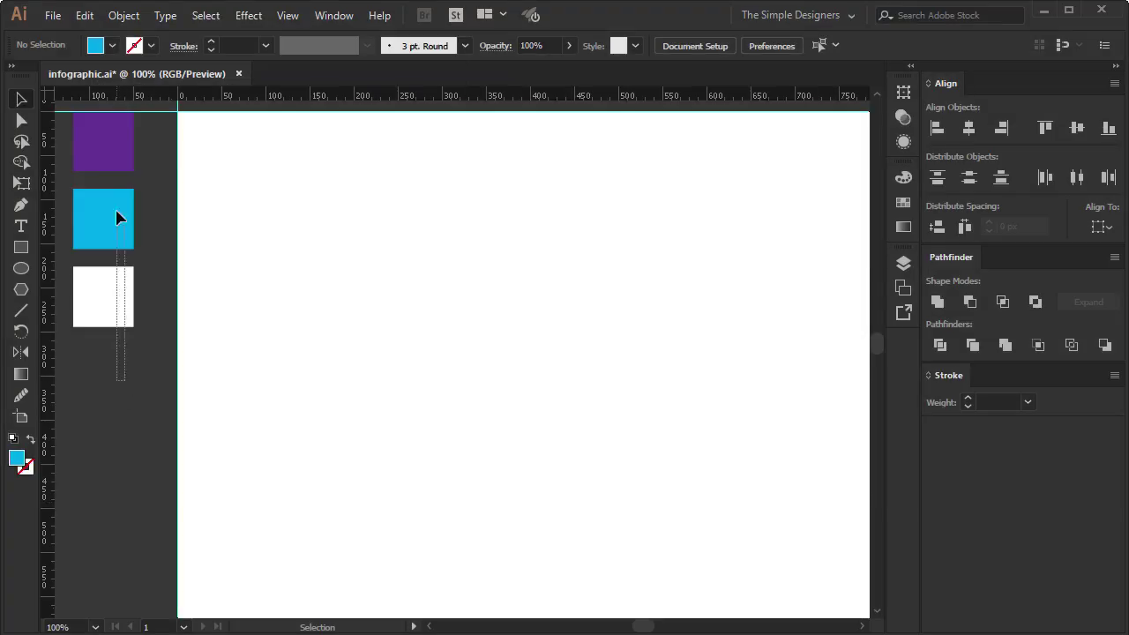
- Save the purple, cyan and white squares as a new colour group in Swatches
left_click_drag(119, 235, 124, 162)
left_click(903, 202)
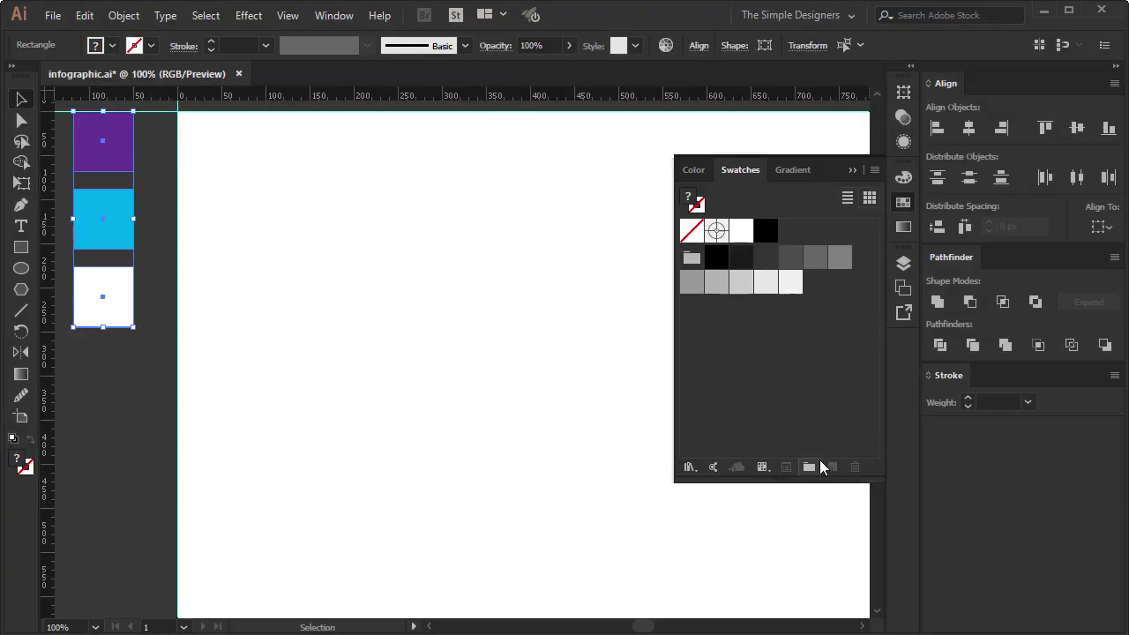
left_click(809, 466)
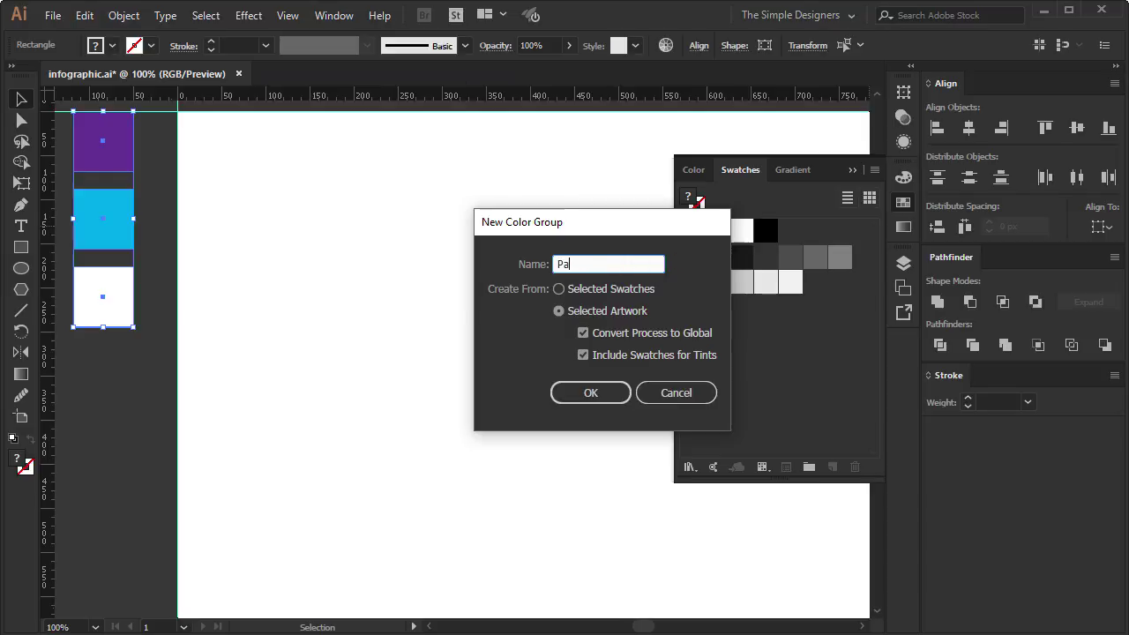
left_click(600, 393)
left_click(300, 364)
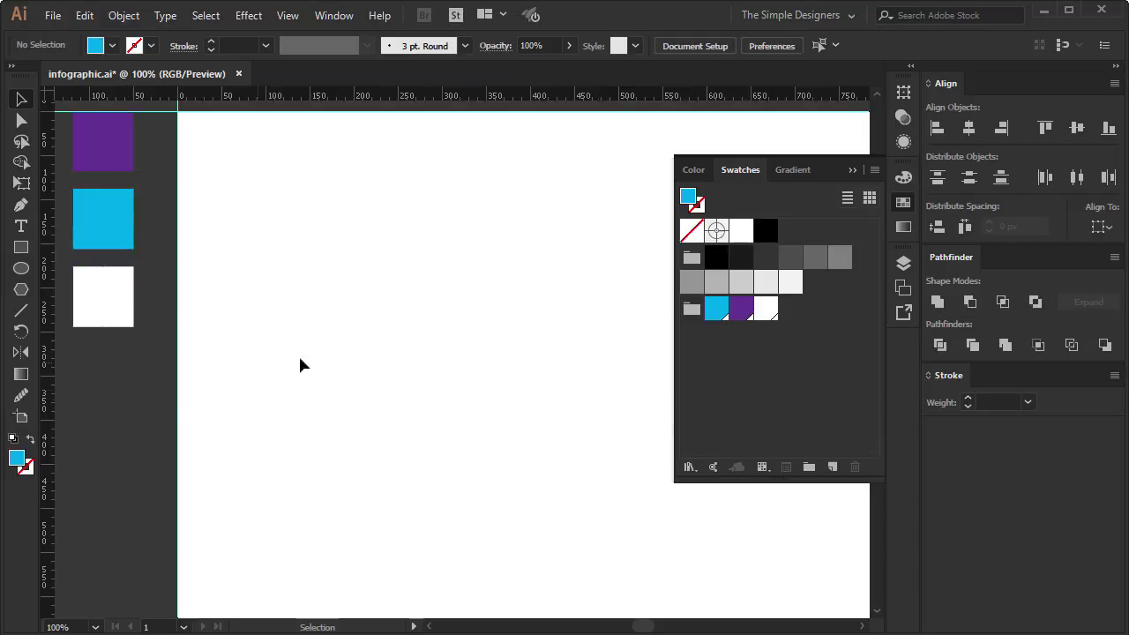
left_click(851, 169)
- Duplicate the white square below and fill it with a linear purple-to-cyan gradient
left_click_drag(108, 292, 113, 385)
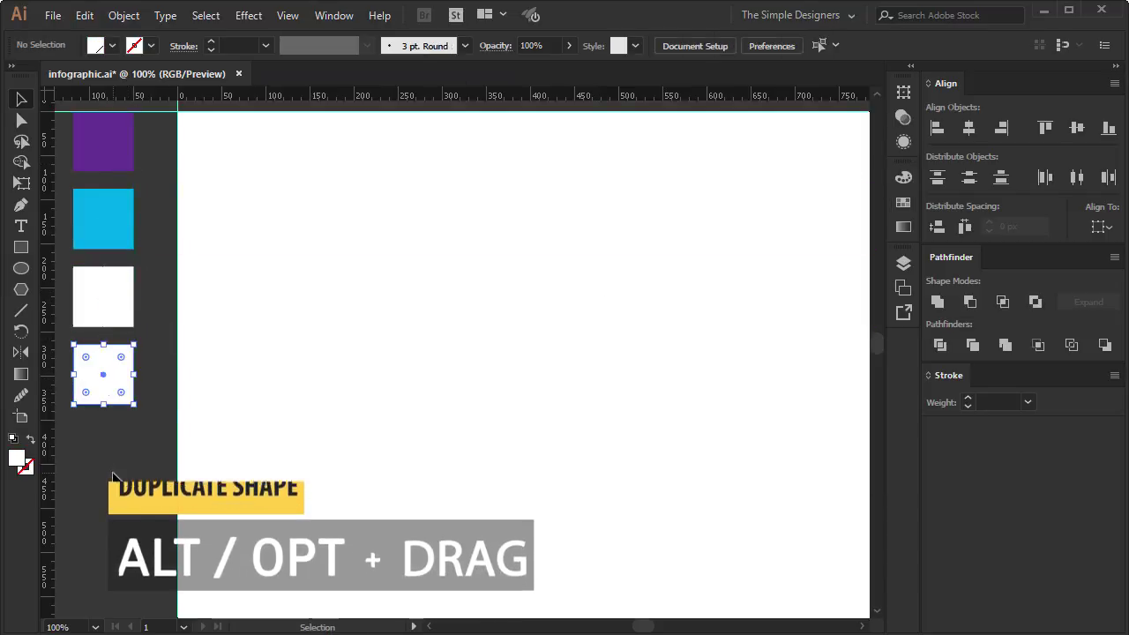
left_click(903, 227)
left_click(691, 202)
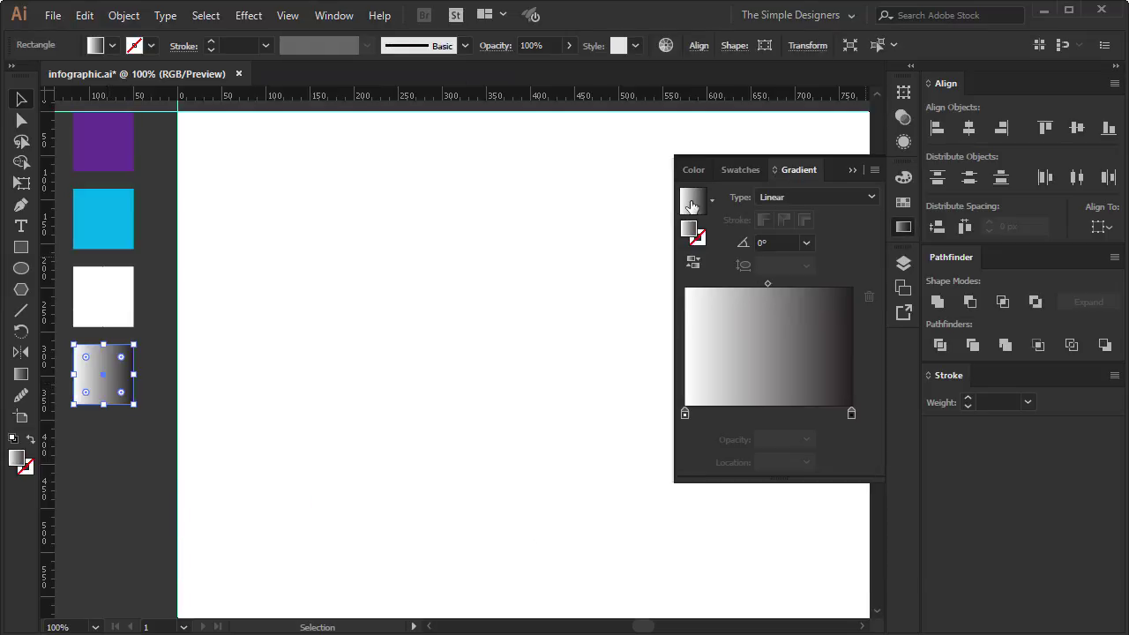
double_click(685, 412)
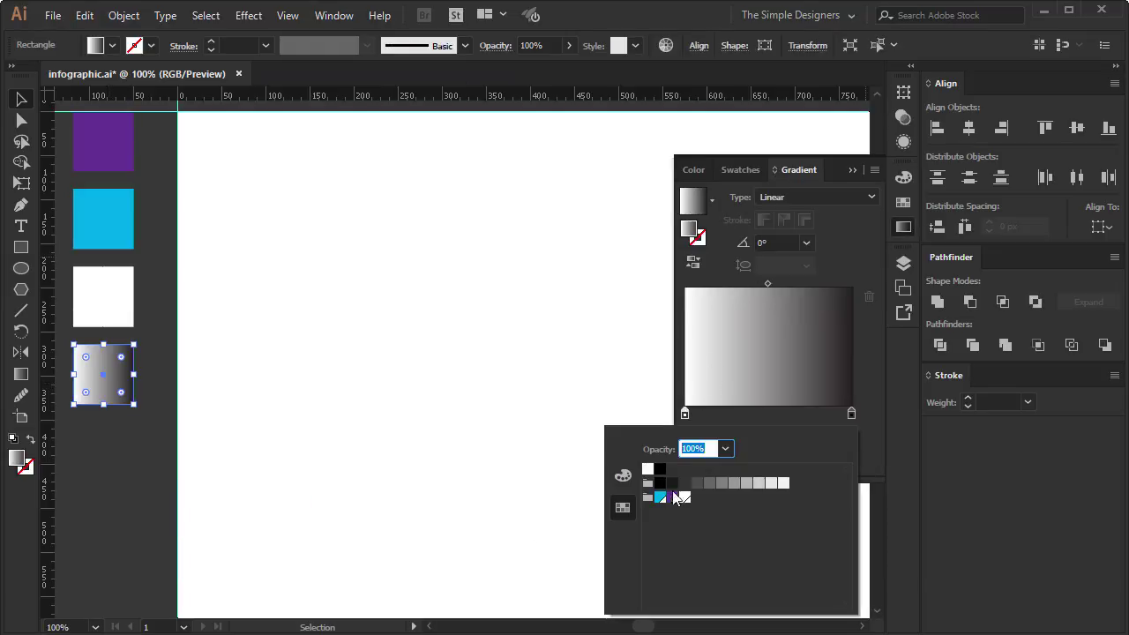
left_click(672, 498)
left_click(851, 414)
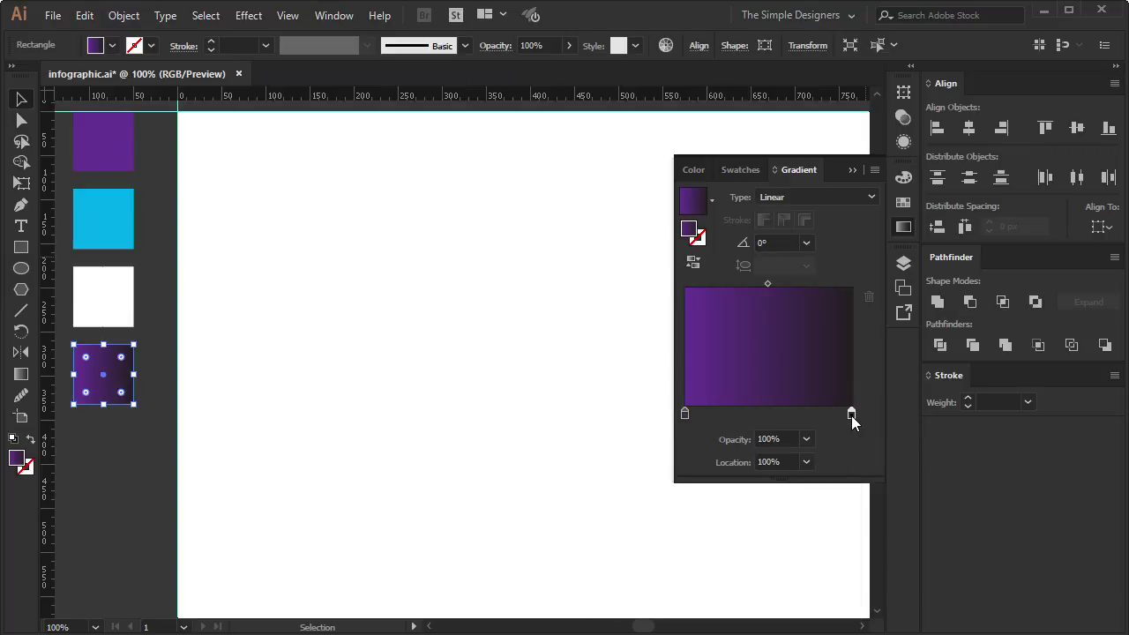
double_click(851, 414)
left_click(660, 497)
left_click(873, 352)
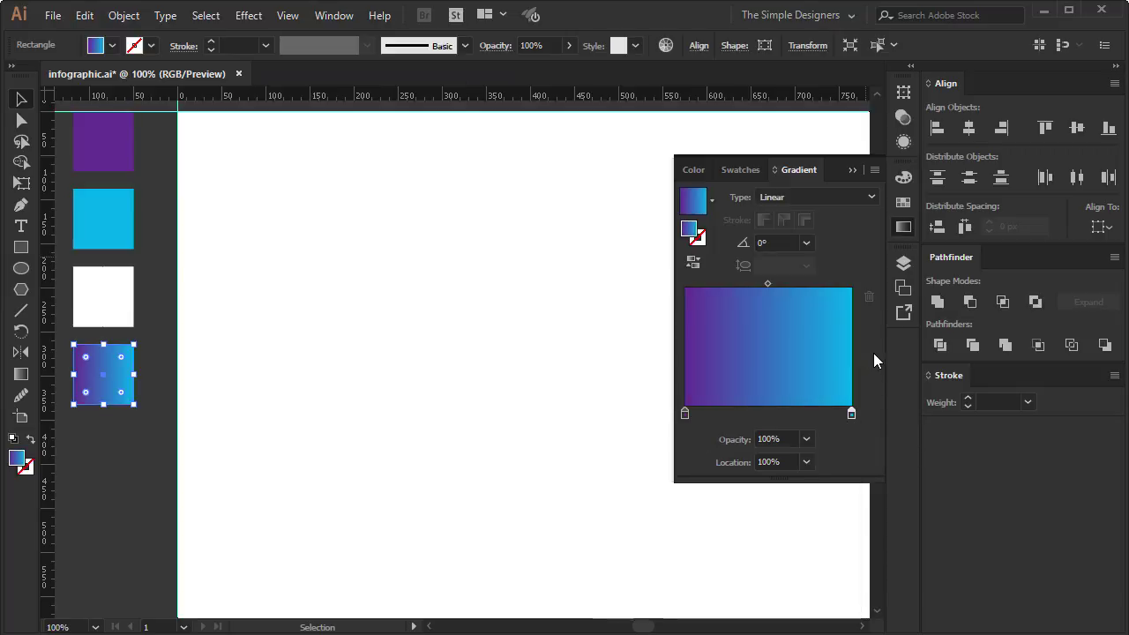
left_click(851, 172)
left_click(122, 304)
left_click(378, 321)
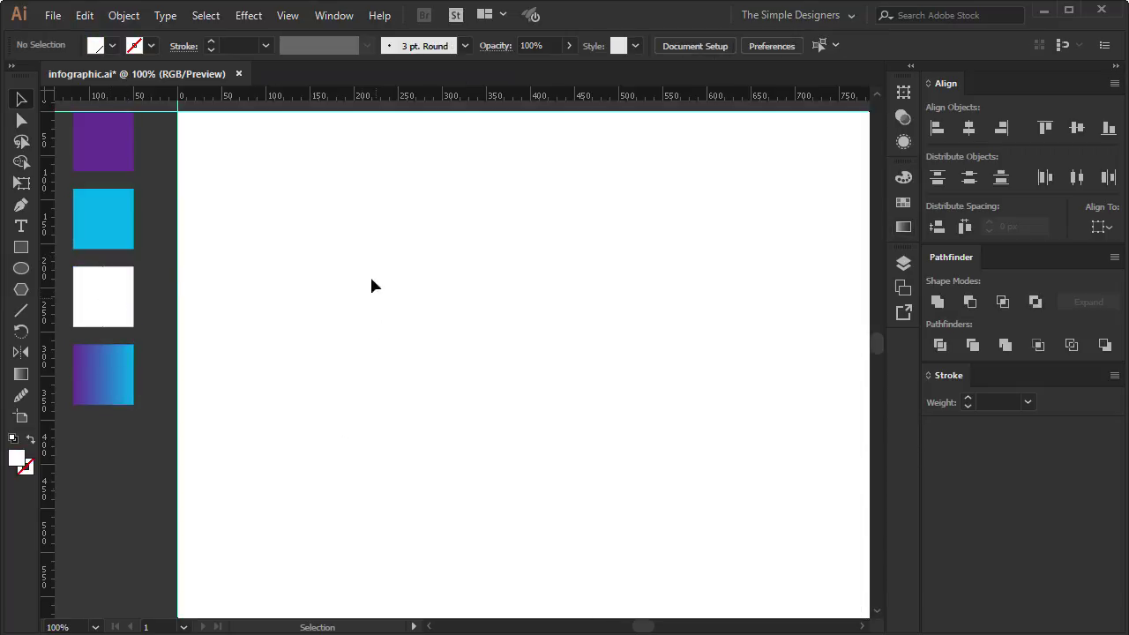
scroll(345, 397, "up", 3)
scroll(353, 265, "up", 2)
- Place the city photo at the artboard's top-left and stretch it over the page
mouse_move(368, 149)
left_mouse_down()
mouse_move(339, 457)
mouse_move(357, 502)
left_mouse_up()
left_click_drag(444, 317, 441, 118)
key("ctrl+minus")
key("ctrl+minus")
left_click_drag(492, 444, 489, 326)
key("ctrl+minus")
mouse_move(426, 238)
left_mouse_down()
mouse_move(449, 386)
mouse_move(506, 517)
left_mouse_up()
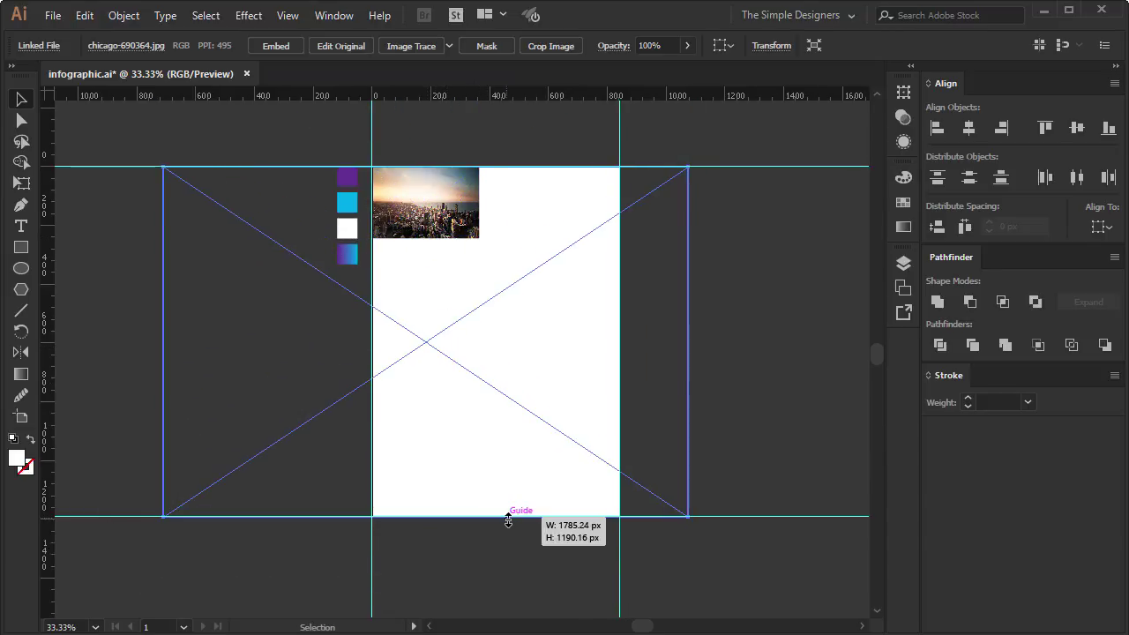
left_click(746, 357)
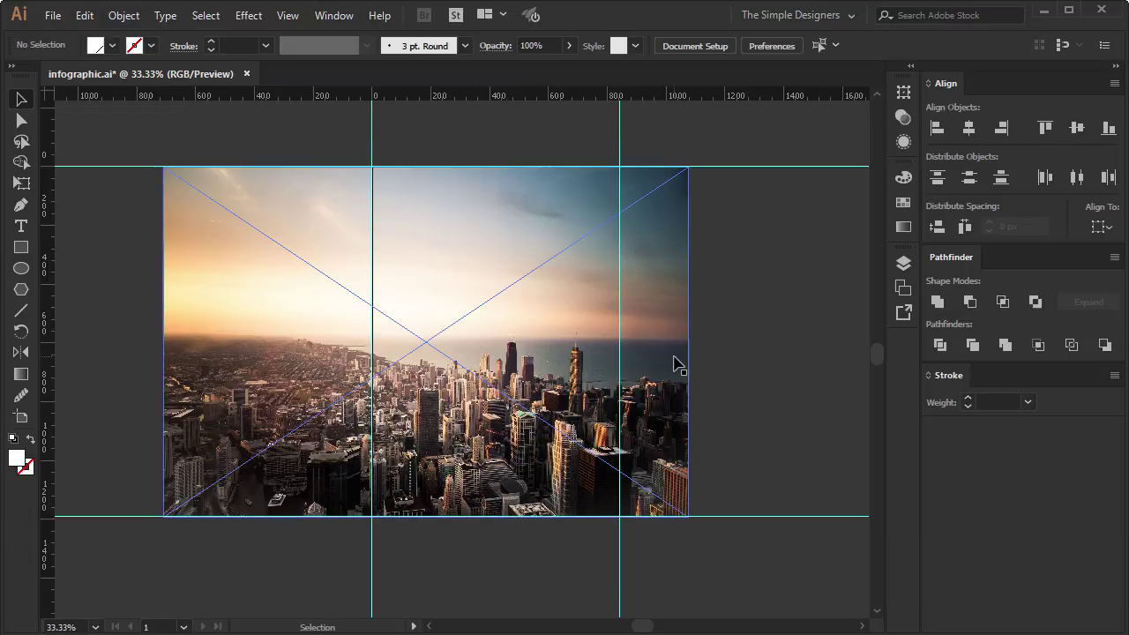
- Draw a rectangle (M) exactly covering the artboard
key("m")
left_click_drag(374, 165, 619, 516)
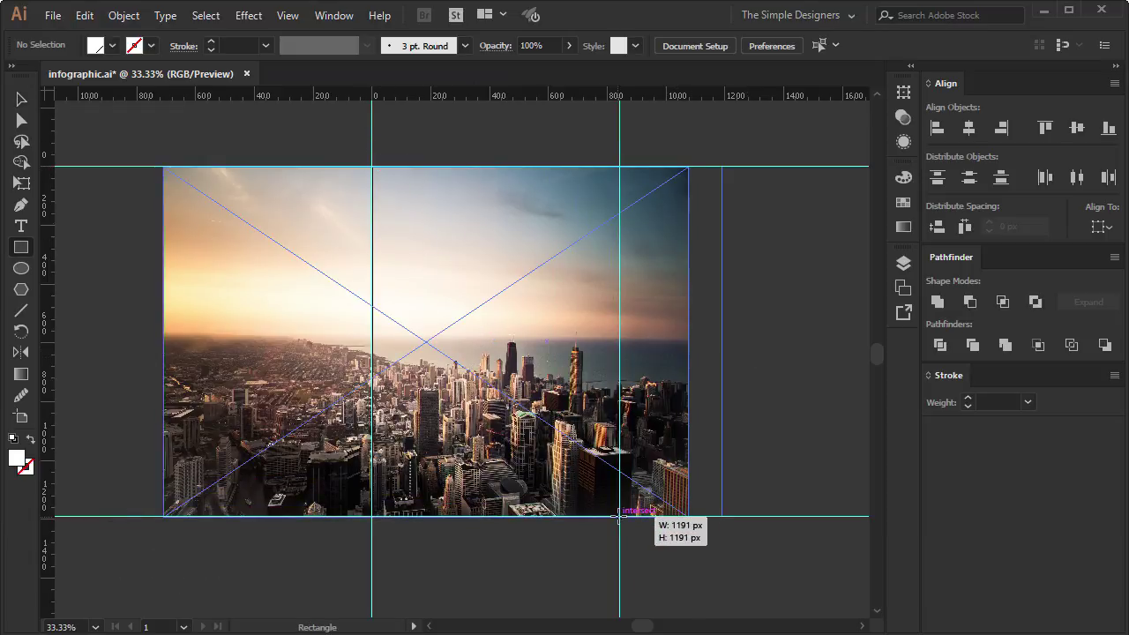
left_click_drag(619, 518, 618, 516)
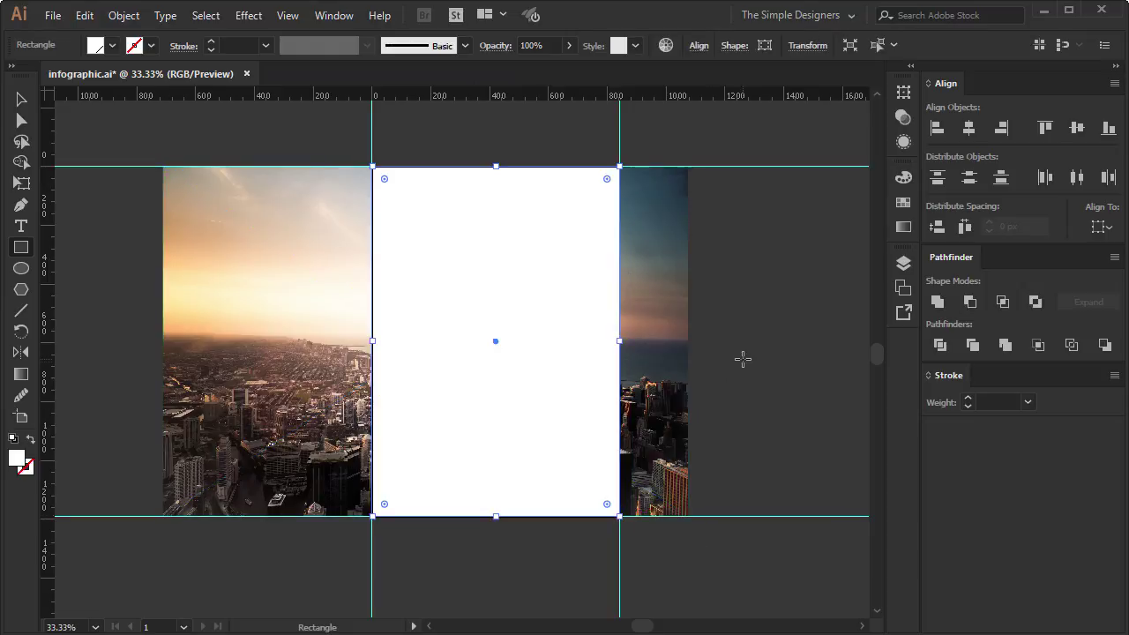
left_click(743, 303)
scroll(624, 347, "up", 2, "alt")
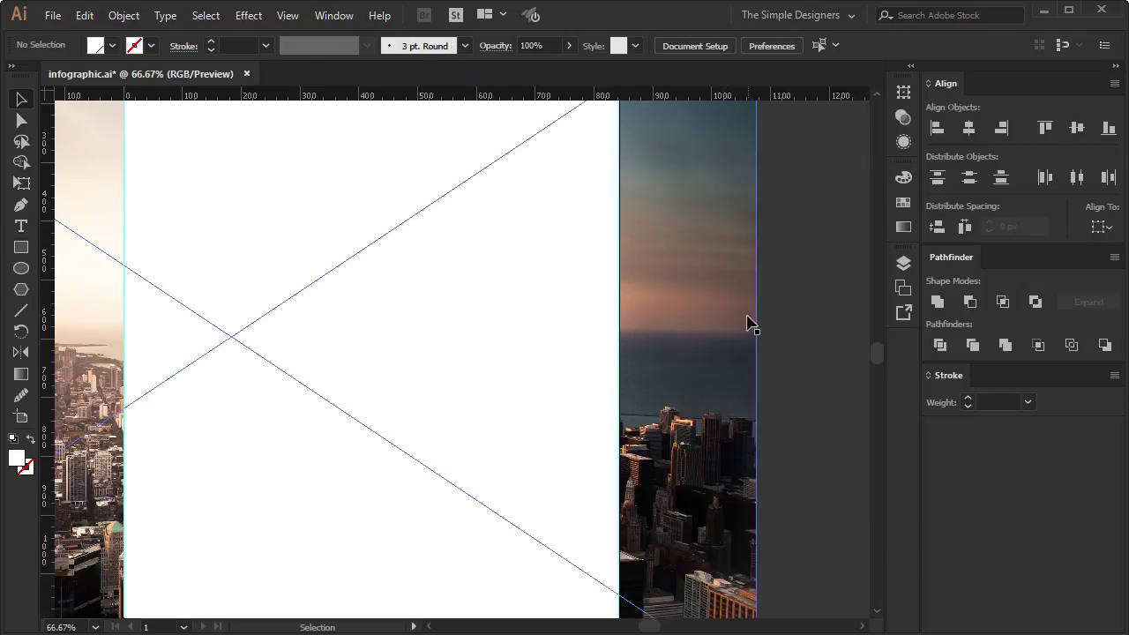
scroll(748, 320, "down", 1, "alt")
scroll(674, 352, "down", 1)
- Copy and paste the white rectangle, moving the copy off to the bottom-left
left_click(596, 328)
left_click(124, 15)
mouse_move(85, 15)
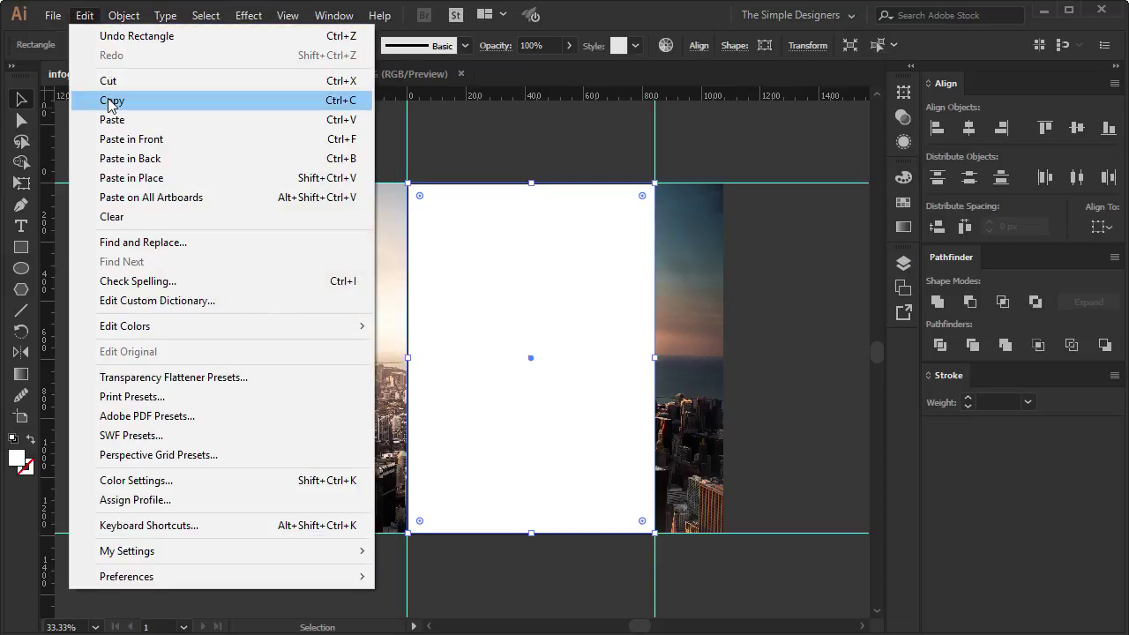
left_click(111, 101)
left_click(84, 15)
left_click(112, 119)
left_click_drag(380, 283, 136, 557)
- Make a clipping mask of the city photo with the artboard rectangle
left_click(587, 280)
left_click(515, 222, "shift")
right_click(515, 222)
left_click(585, 353)
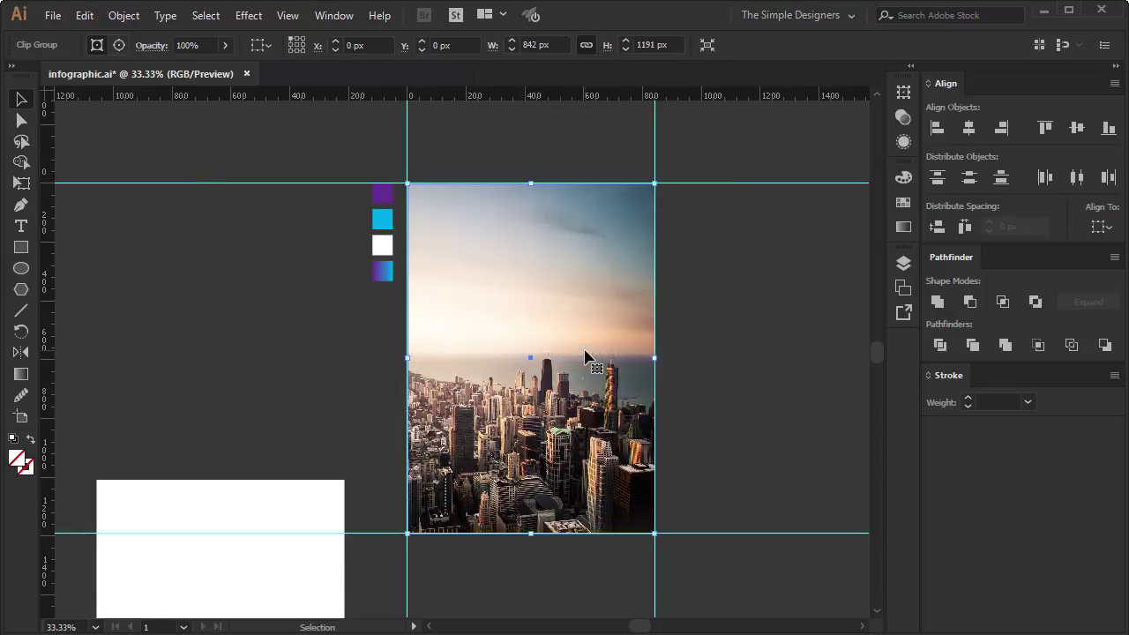
left_click(675, 511)
left_click_drag(655, 534, 202, 177)
left_click(370, 441)
- Center the spare rectangle horizontally and vertically, aligned to the artboard
left_click(297, 514)
left_click(1100, 227)
left_click(1058, 284)
left_click(968, 127)
left_click(1044, 128)
- Apply the gradient to the rectangle, running purple at top to blue at bottom
key("i")
left_click(392, 270)
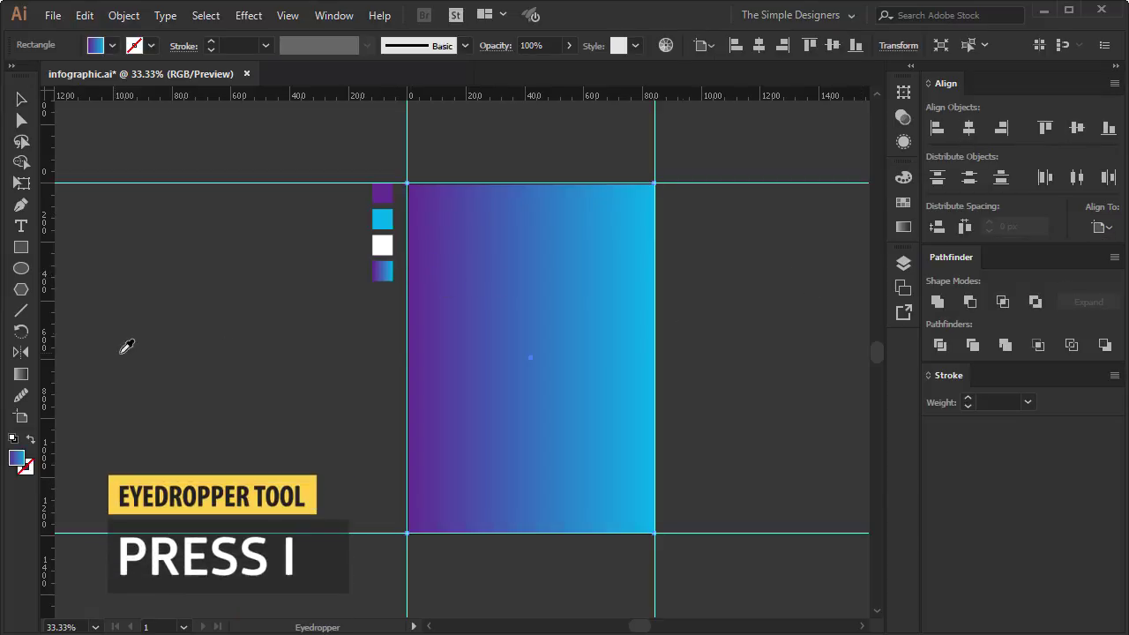
key("v")
key("g")
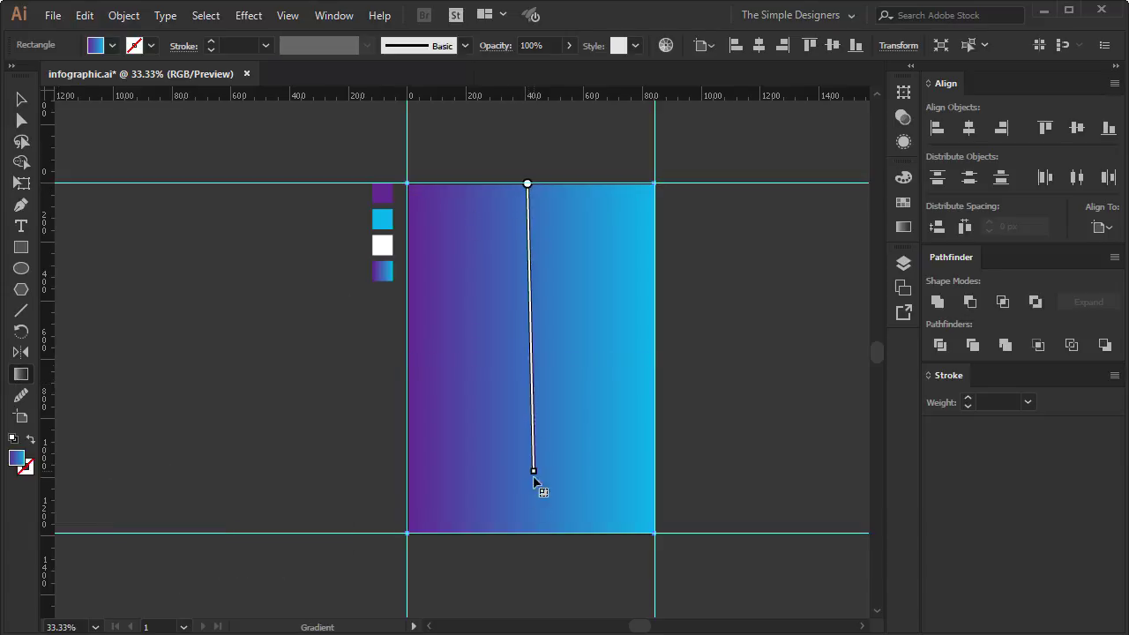
left_click_drag(534, 476, 529, 534)
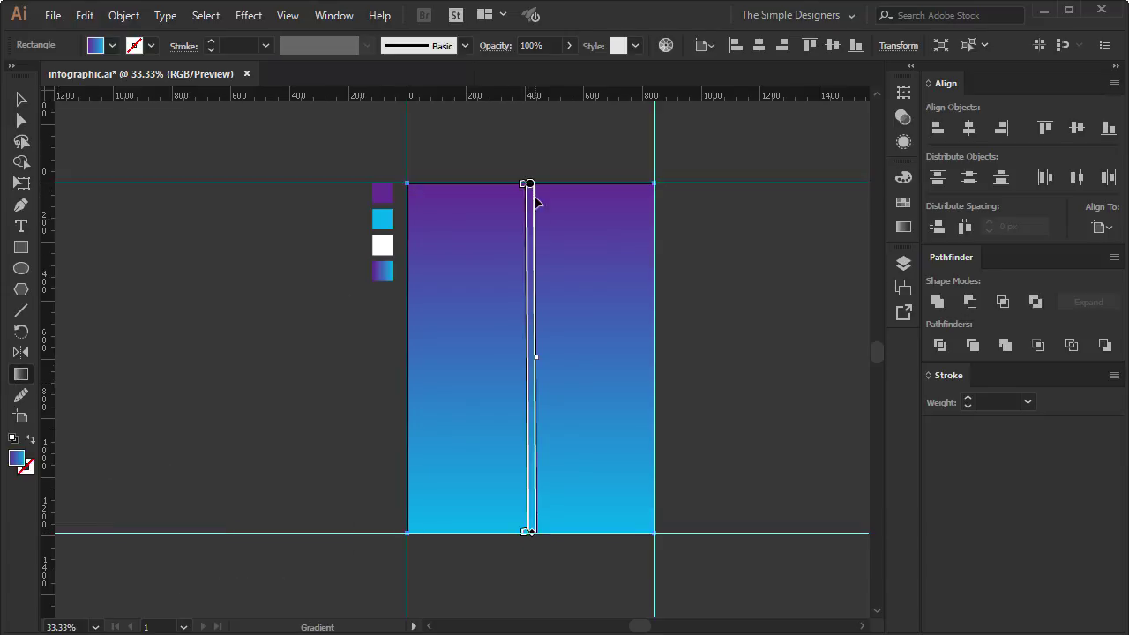
mouse_move(530, 184)
left_mouse_down()
mouse_move(530, 199)
mouse_move(530, 185)
left_mouse_up()
key("v")
- Set the gradient rectangle's opacity to 75%
left_click(751, 285)
left_click(559, 212)
left_click(531, 45)
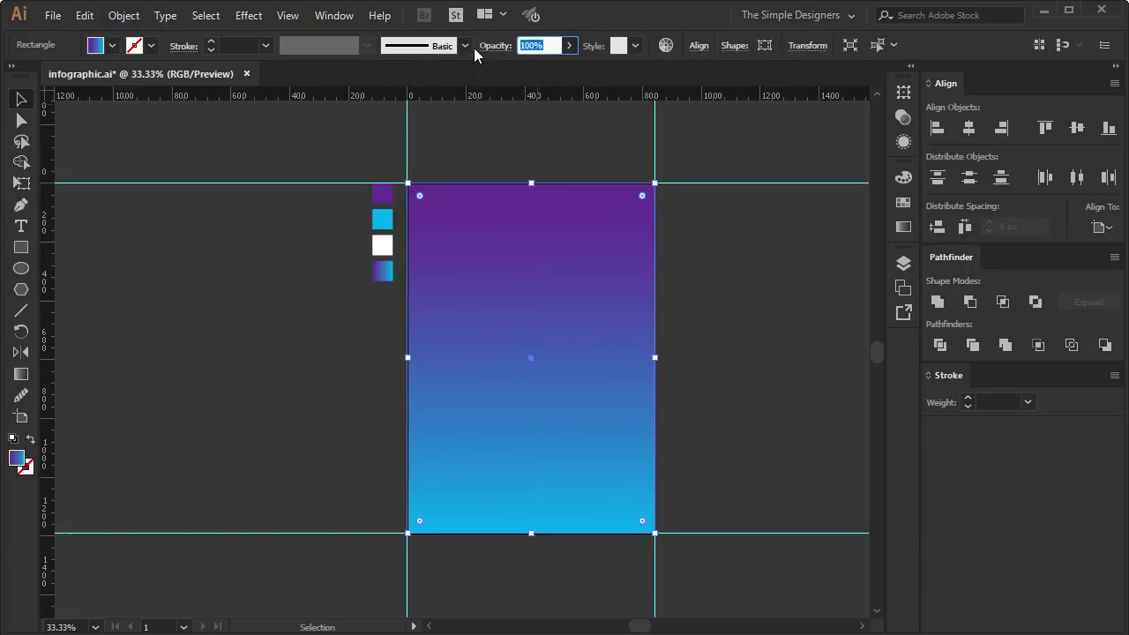
type("75")
key("Return")
- Group the gradient overlay with the photo and move the group onto the BG layer
left_click_drag(743, 397, 584, 344)
right_click(585, 345)
left_click(618, 445)
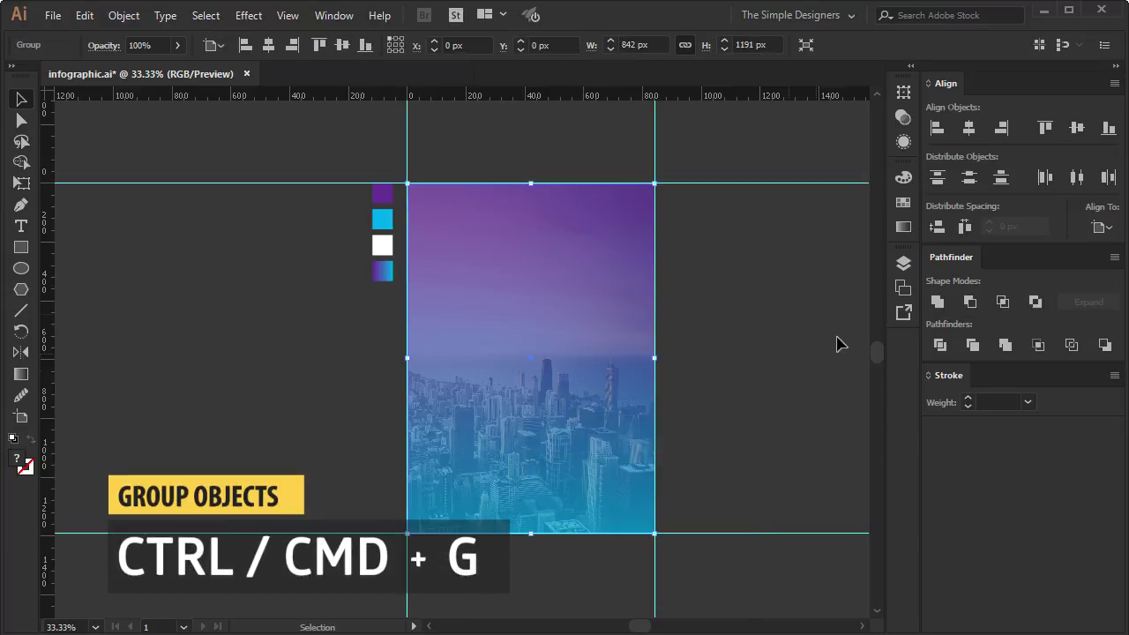
left_click(907, 266)
left_click(619, 129)
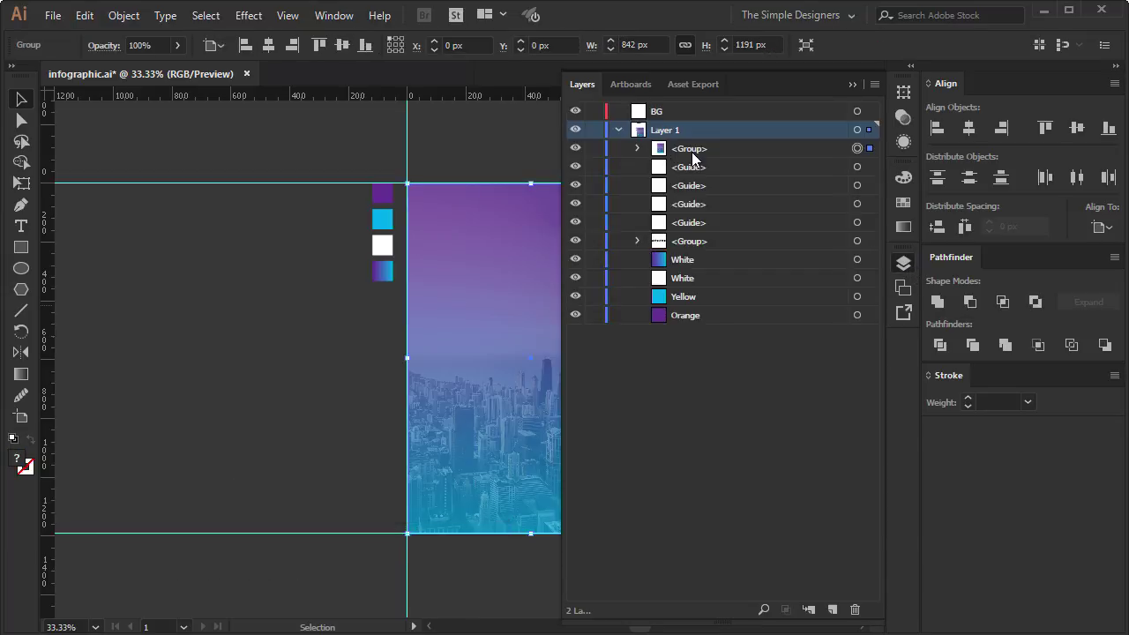
left_click_drag(659, 115, 657, 112)
left_click(617, 130)
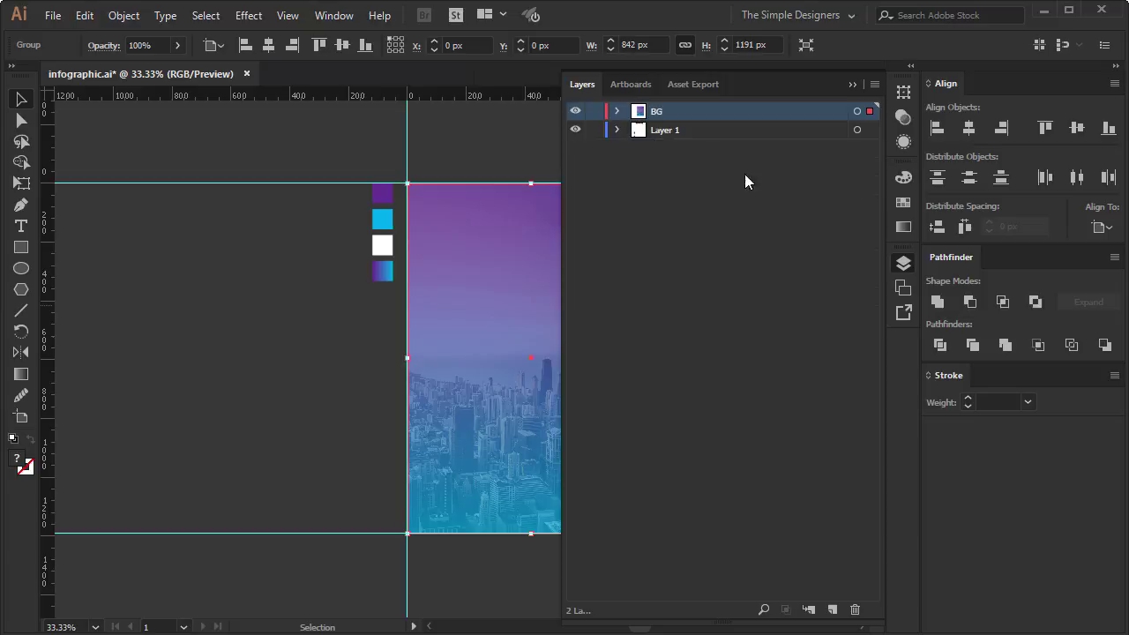
left_click(851, 84)
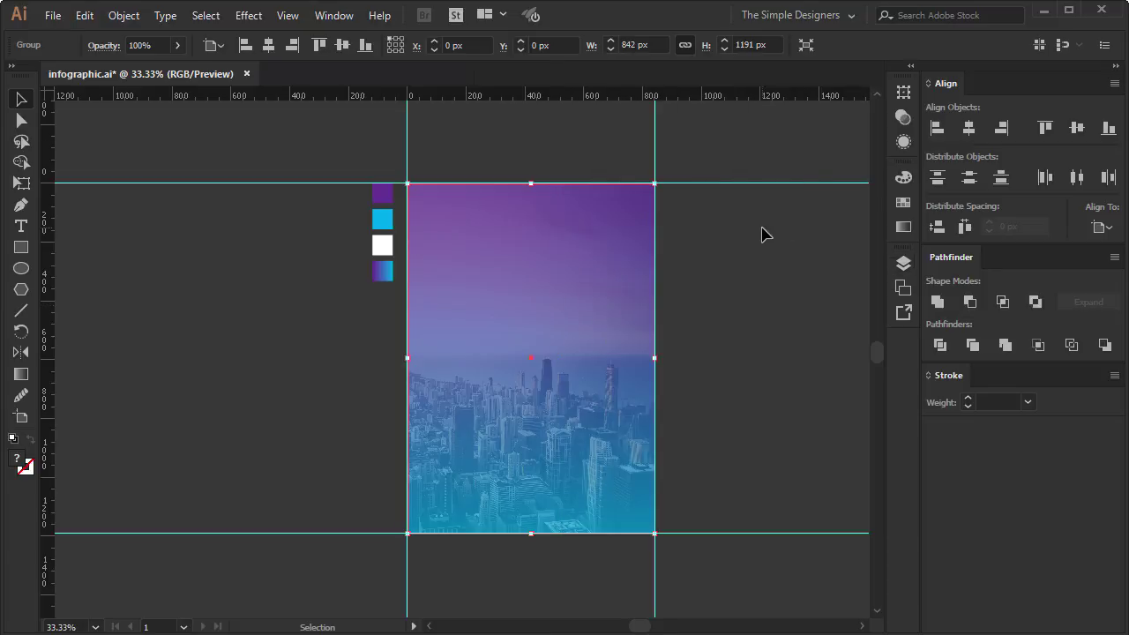
- Check the layers, zoom in on the page top and select the four colour squares
left_click(764, 235)
left_click(903, 263)
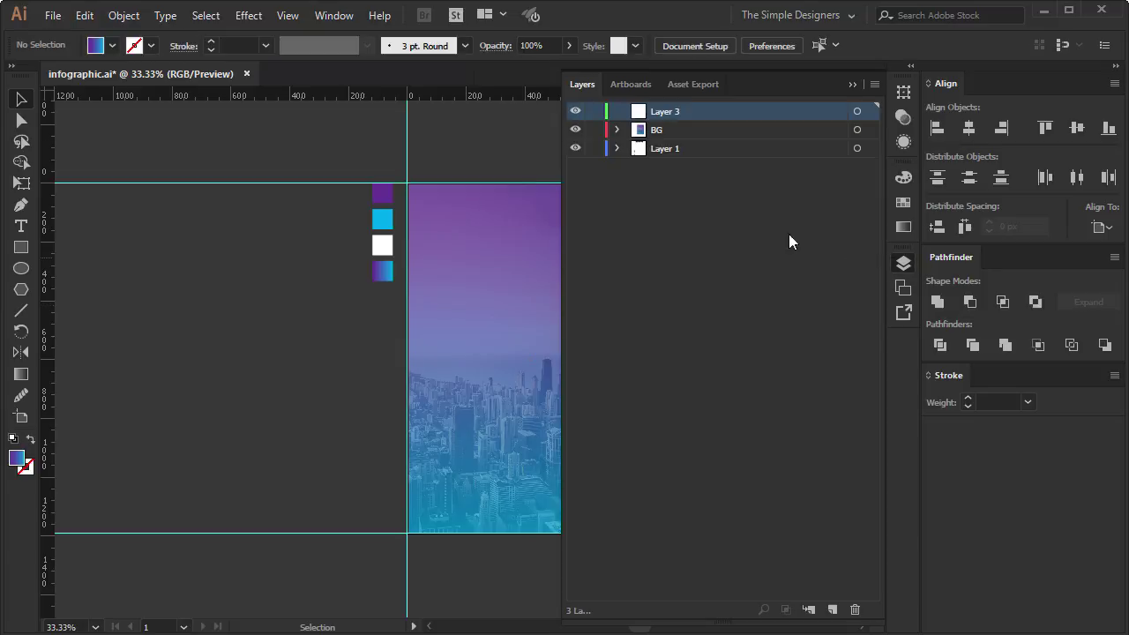
left_click(852, 84)
key("ctrl+equal")
key("ctrl+equal")
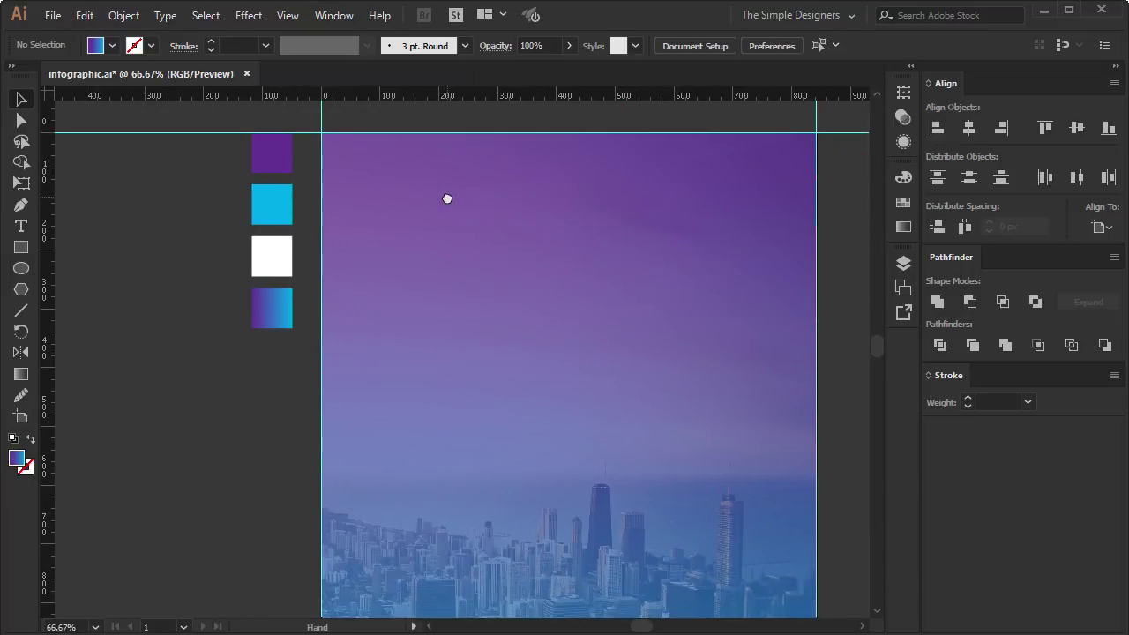
left_click_drag(247, 176, 242, 172)
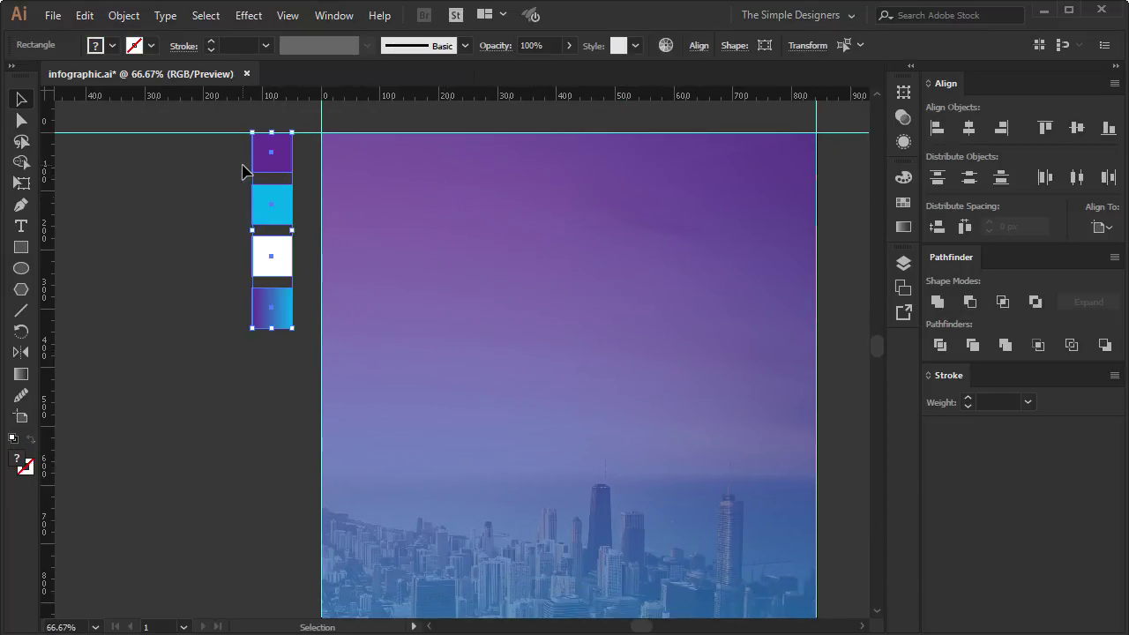
- Delete the colour squares, draw a hexagon near the top-left and move it onto Layer 3
key("Delete")
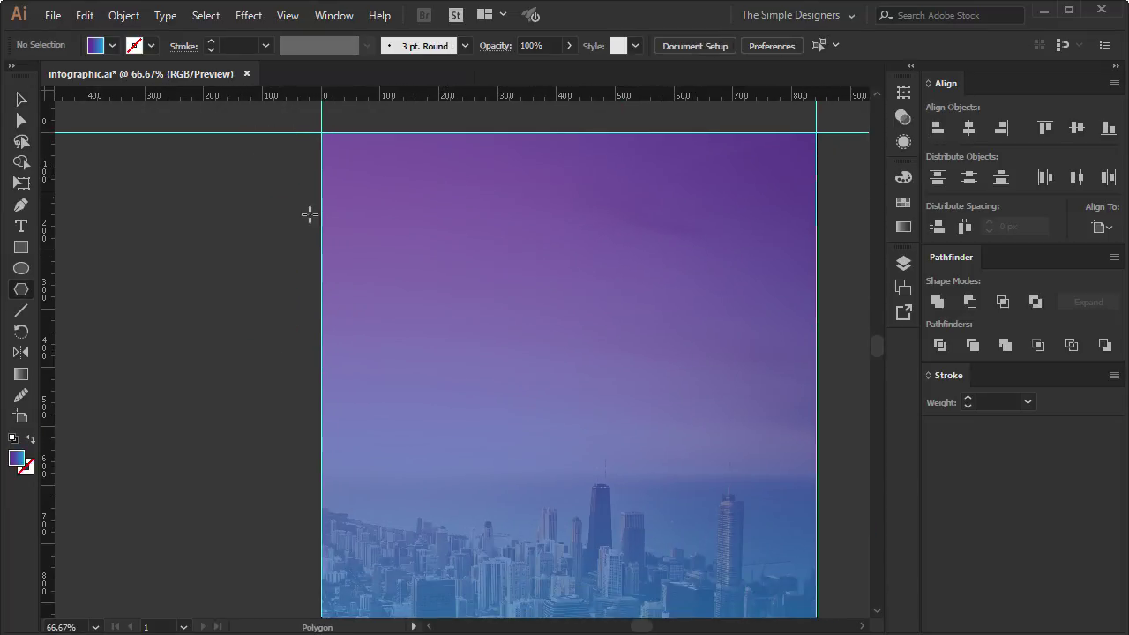
left_click_drag(364, 210, 374, 238)
left_click_drag(343, 199, 372, 202)
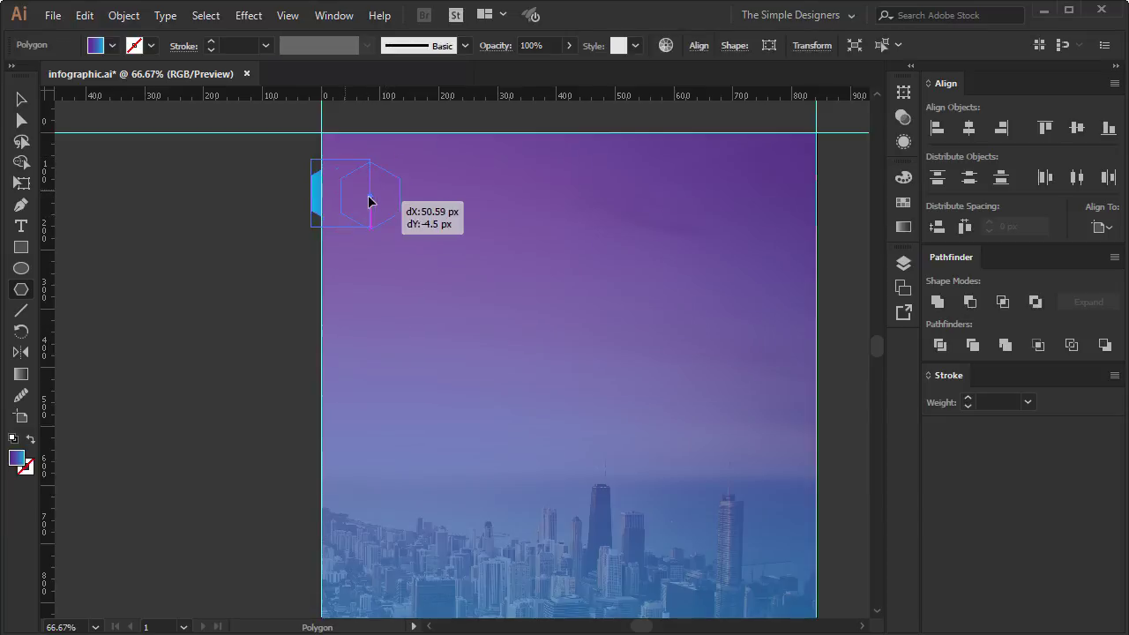
left_click(897, 262)
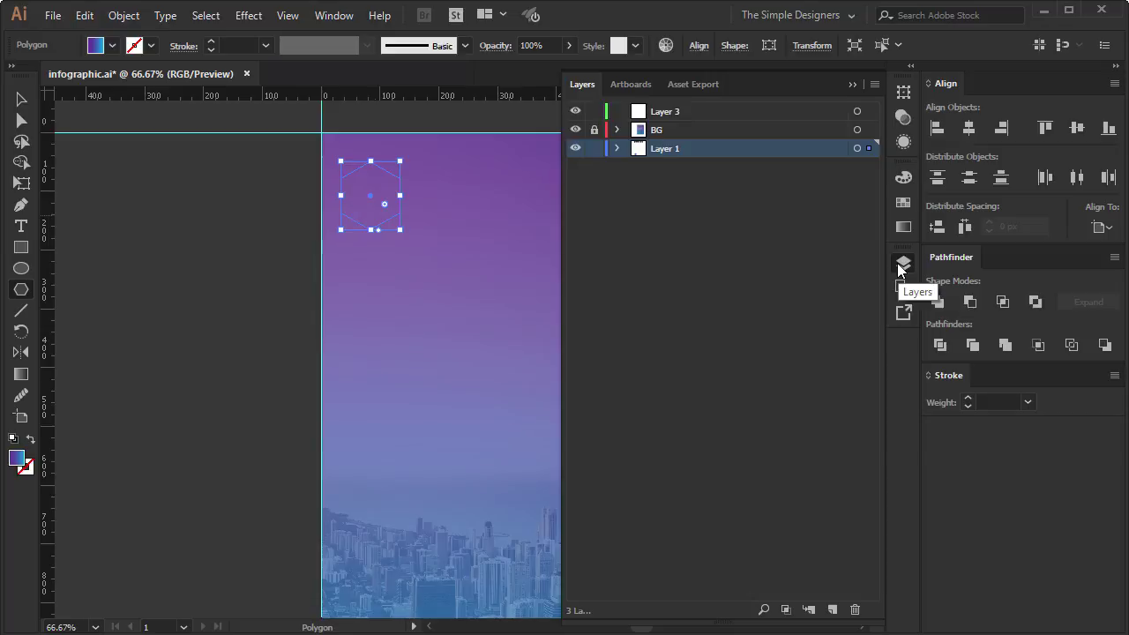
left_click(617, 148)
double_click(692, 167)
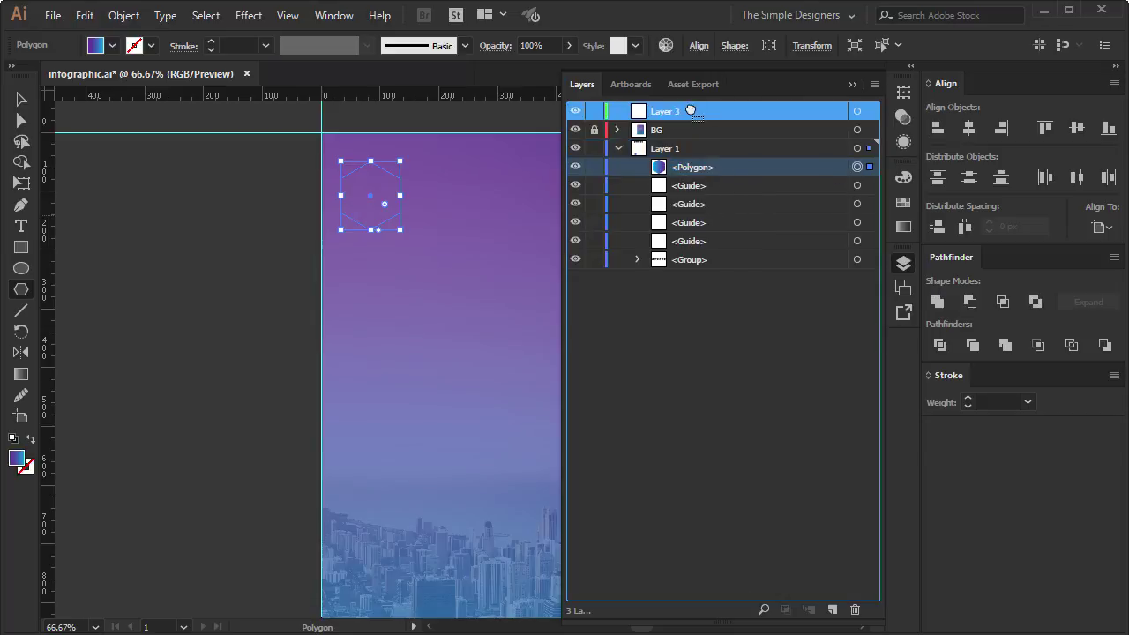
left_click_drag(718, 166, 693, 111)
left_click(852, 86)
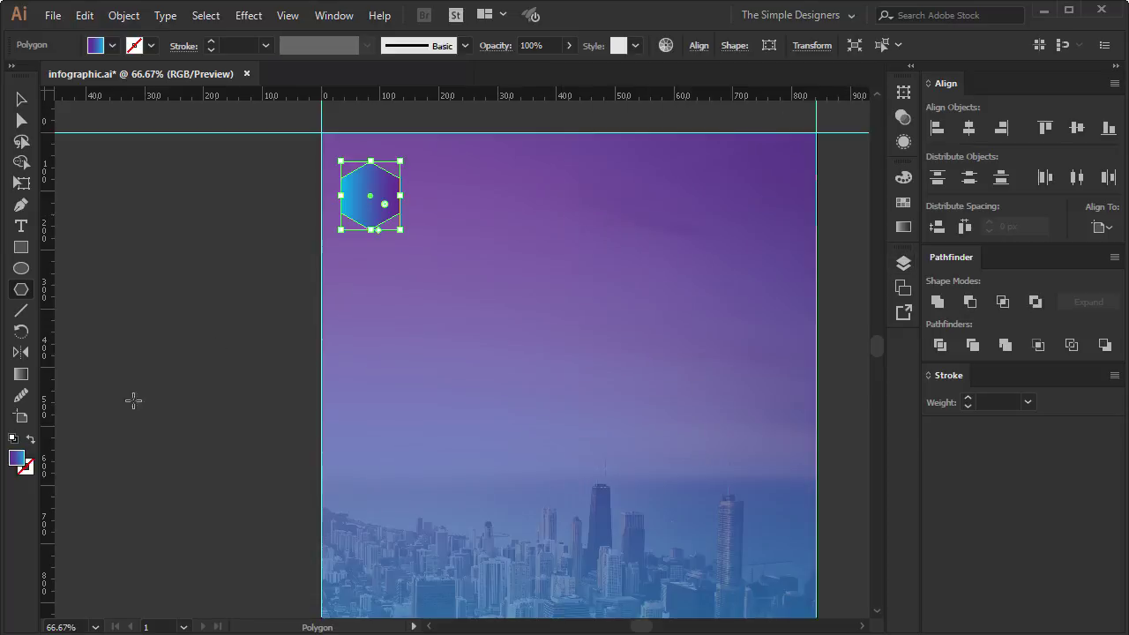
- Give the hexagon default white fill and thin black stroke
left_click(13, 439)
left_click(184, 46)
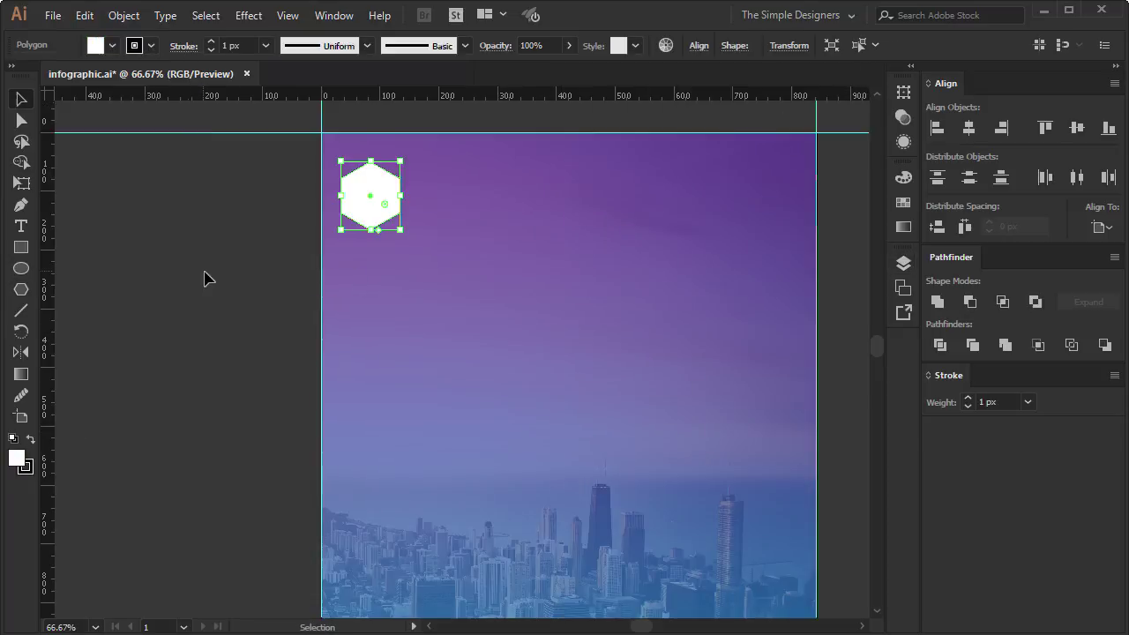
left_click(327, 231)
scroll(393, 187, "up", 2)
scroll(420, 217, "up", 1)
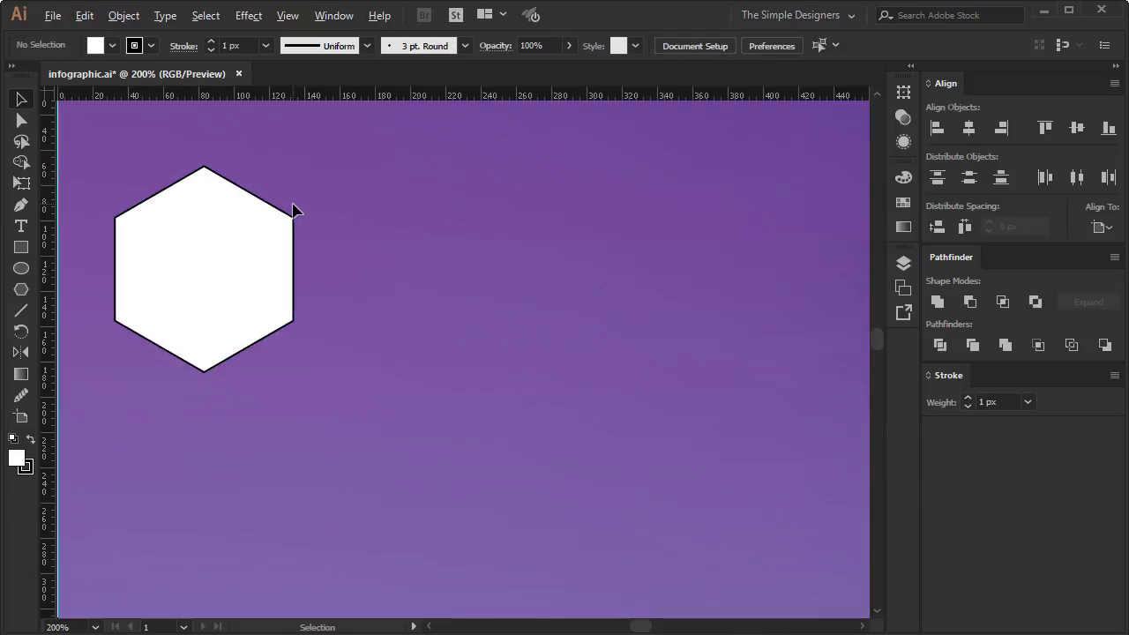
- Alt-drag a touching hexagon copy and repeat with Ctrl+D to build a row
left_click_drag(118, 218, 297, 218)
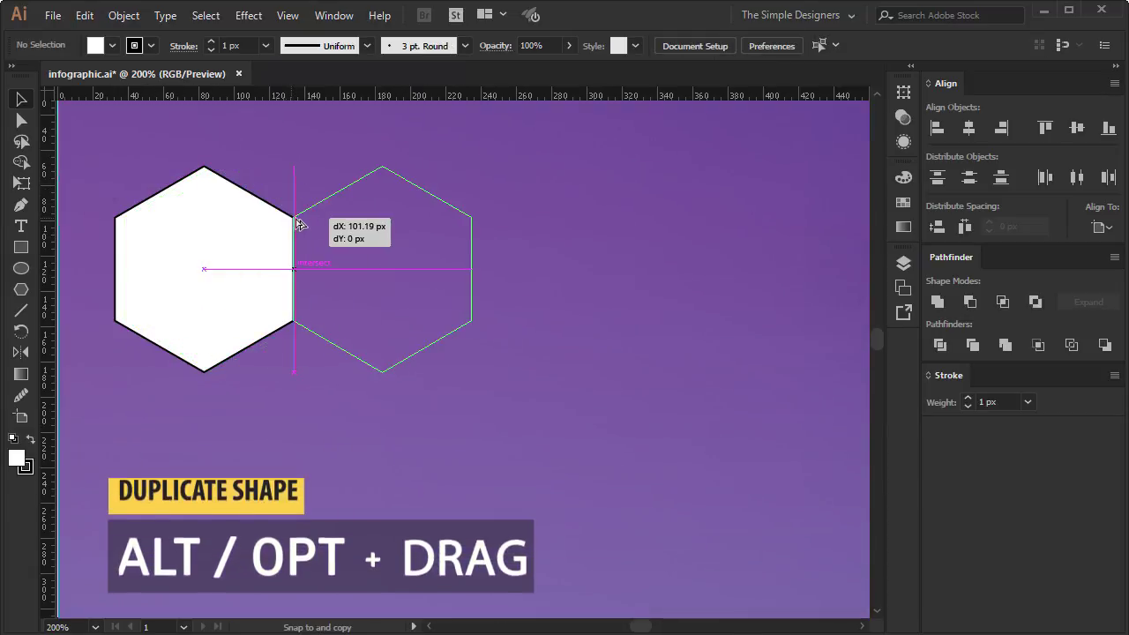
left_click(537, 249)
left_click(252, 273)
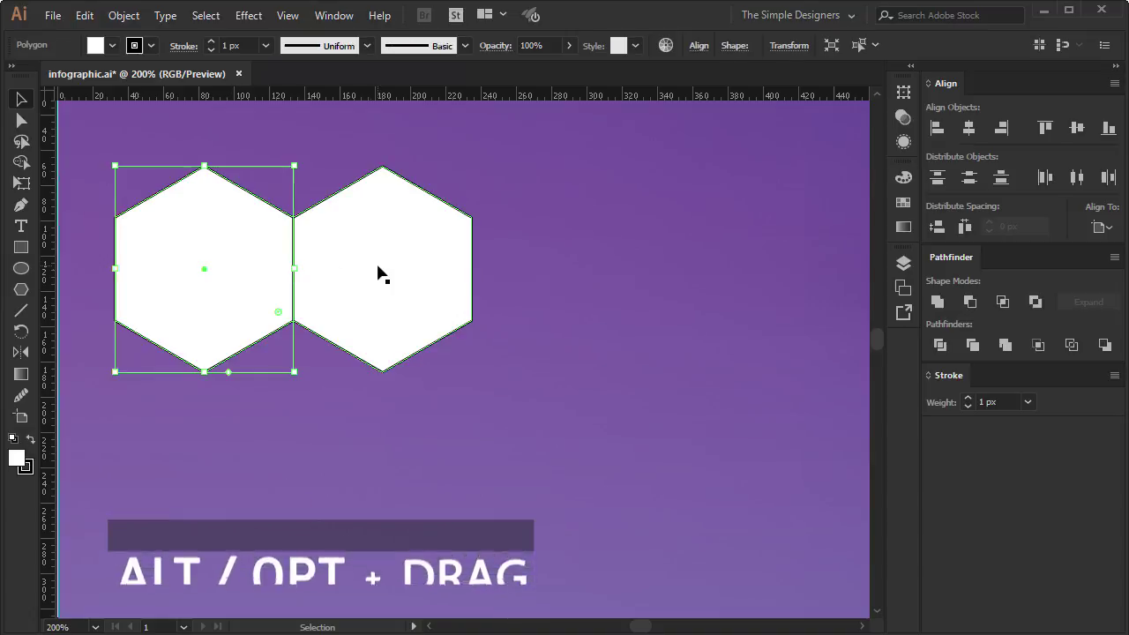
left_click(378, 272)
left_click_drag(538, 280, 462, 266)
key("ctrl+d")
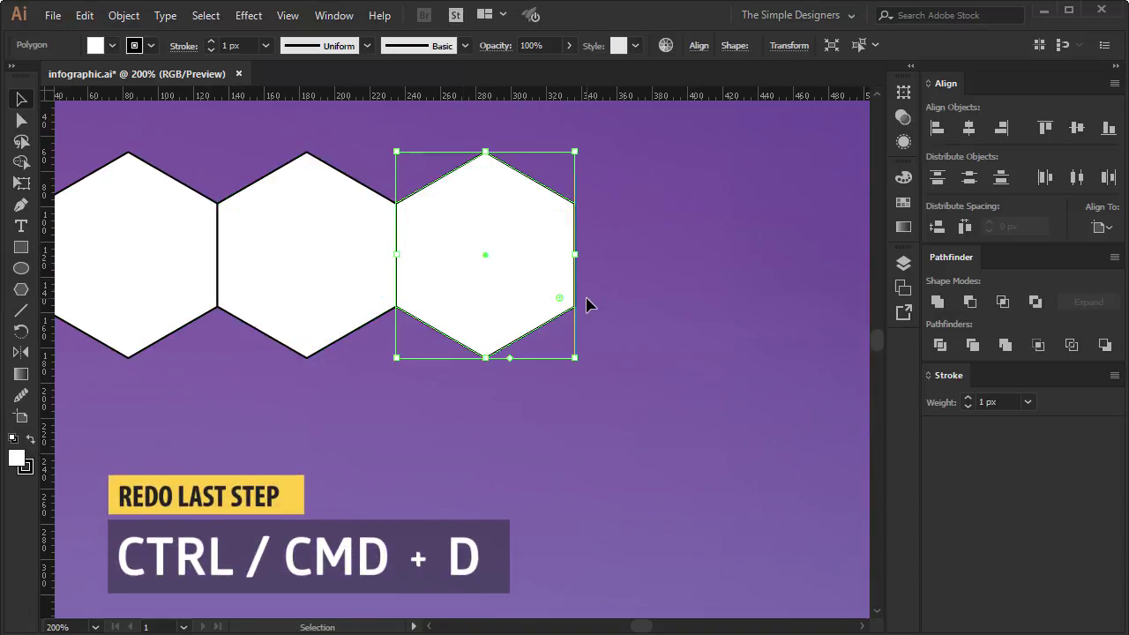
scroll(587, 305, "down", 3)
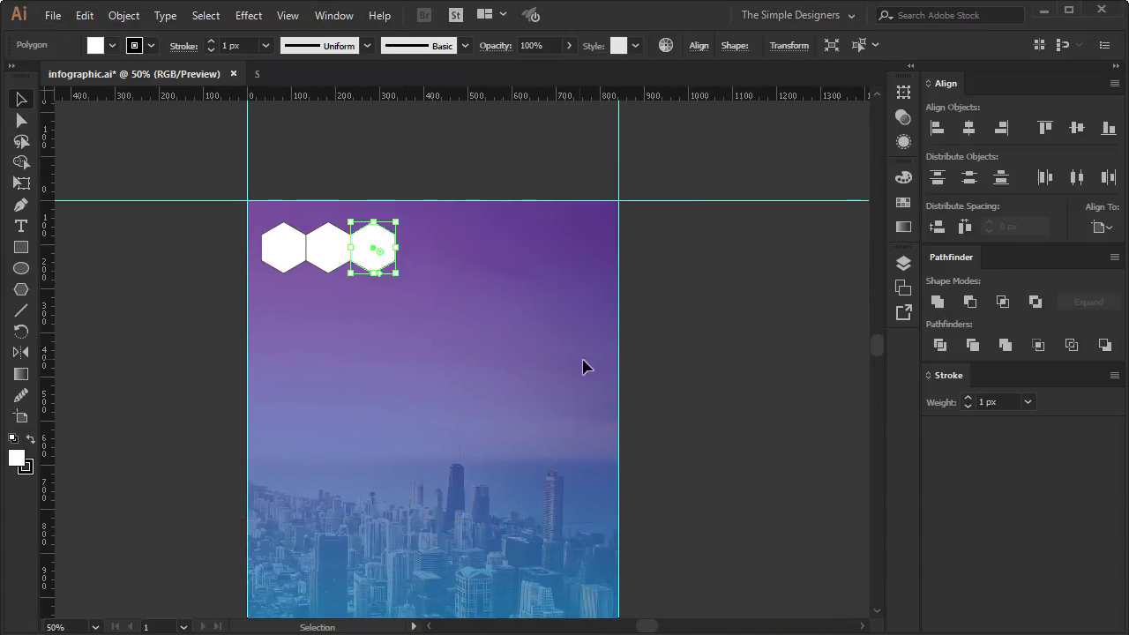
key("ctrl+d")
key("ctrl+d")
key("ctrl+d")
key("ctrl+d")
key("ctrl+d")
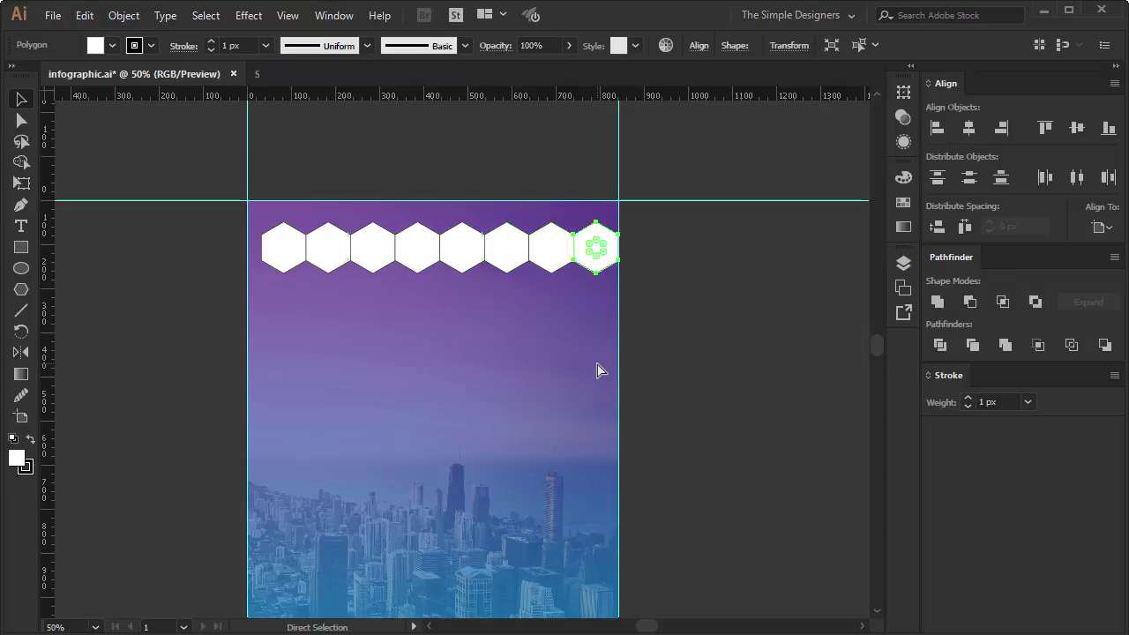
key("ctrl+d")
key("ctrl+d")
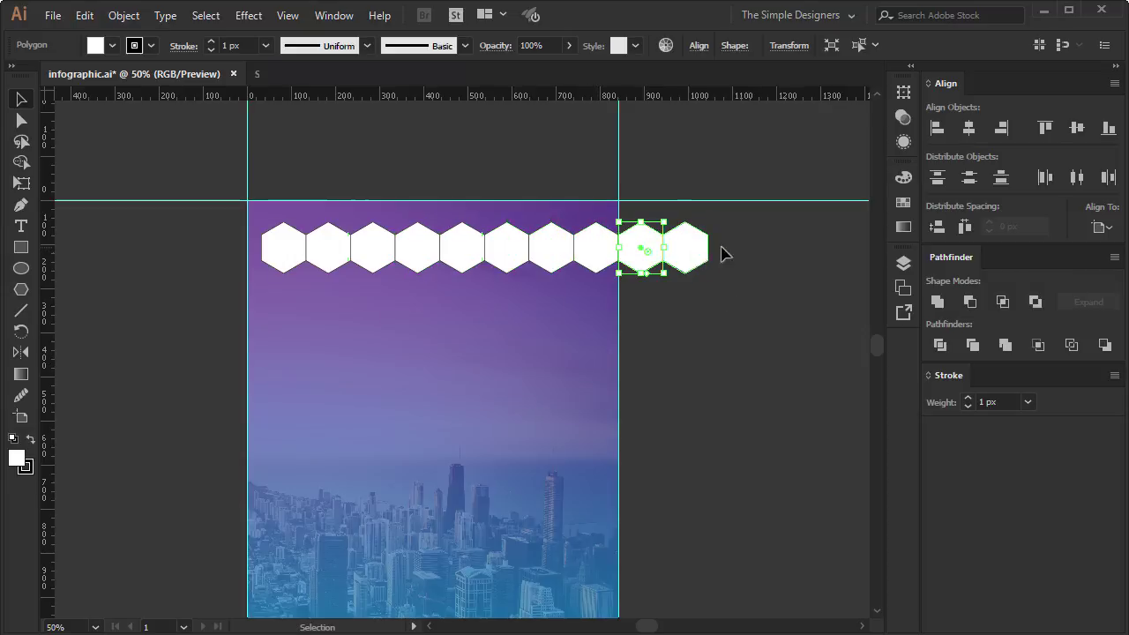
left_click(787, 251)
- Snap the hexagon row's corner to the guide and scale it to the poster width
left_click_drag(307, 253, 307, 254)
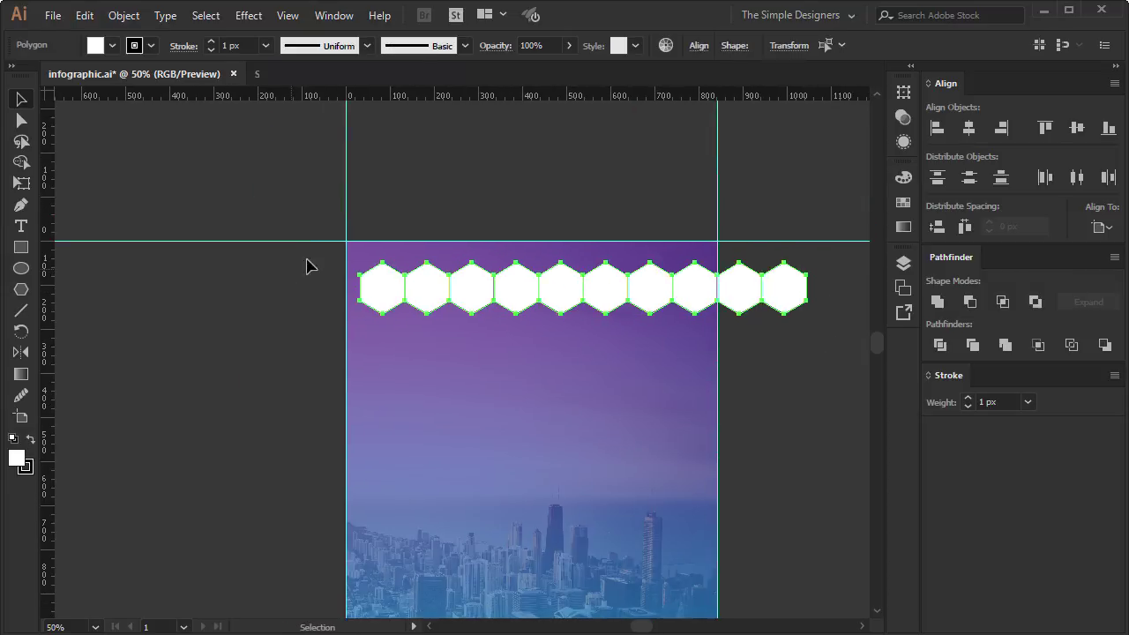
scroll(292, 270, "up", 2)
scroll(426, 270, "up", 2)
left_click_drag(486, 307, 343, 220)
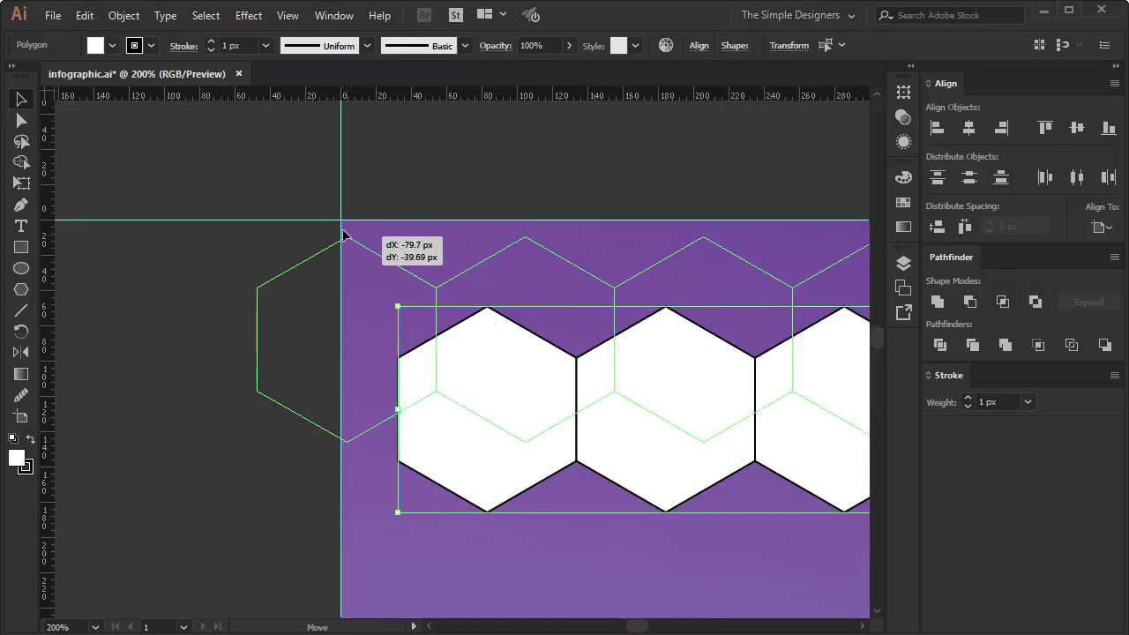
scroll(448, 270, "down", 2)
mouse_move(613, 324)
left_mouse_down()
mouse_move(270, 324)
mouse_move(164, 320)
mouse_move(234, 300)
mouse_move(106, 305)
left_mouse_up()
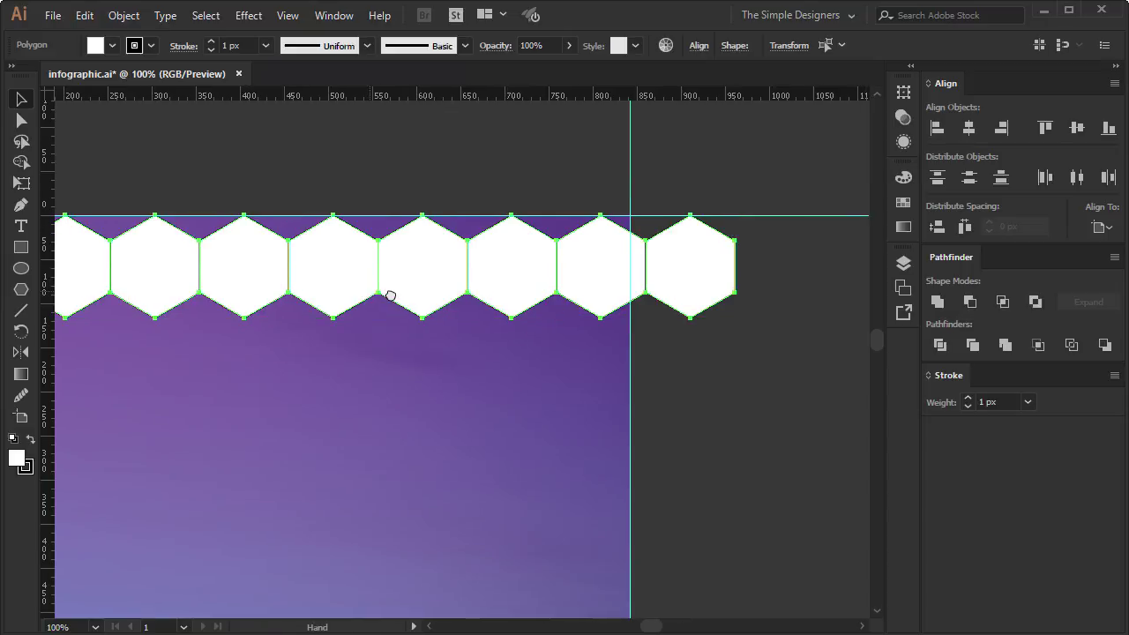
scroll(434, 301, "down", 1)
left_click_drag(671, 281, 632, 283)
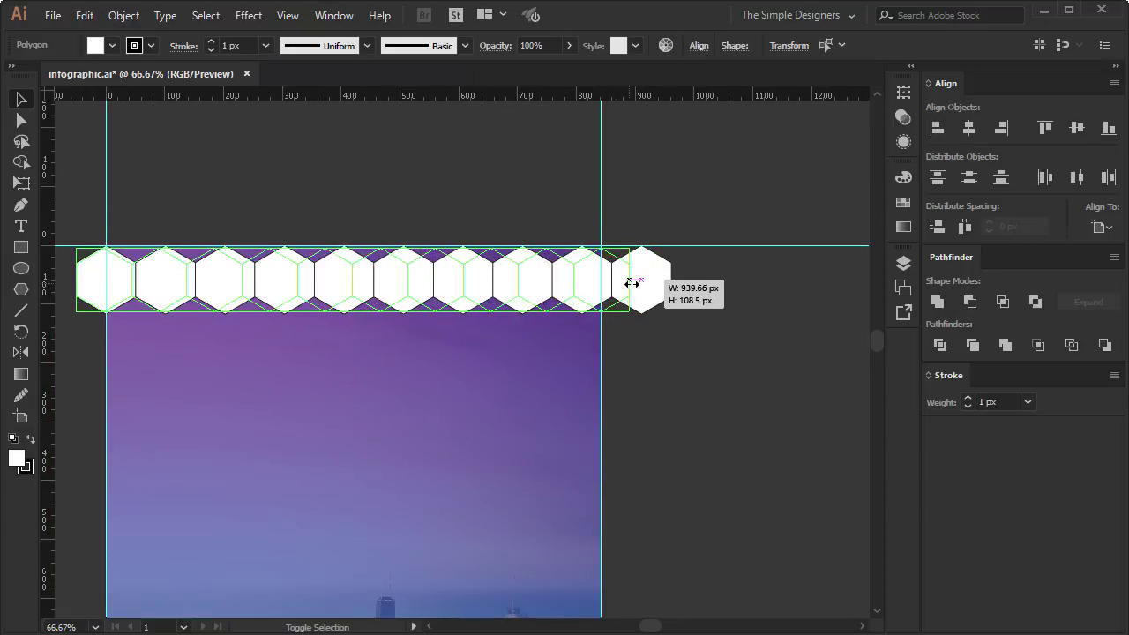
left_click_drag(632, 283, 624, 280)
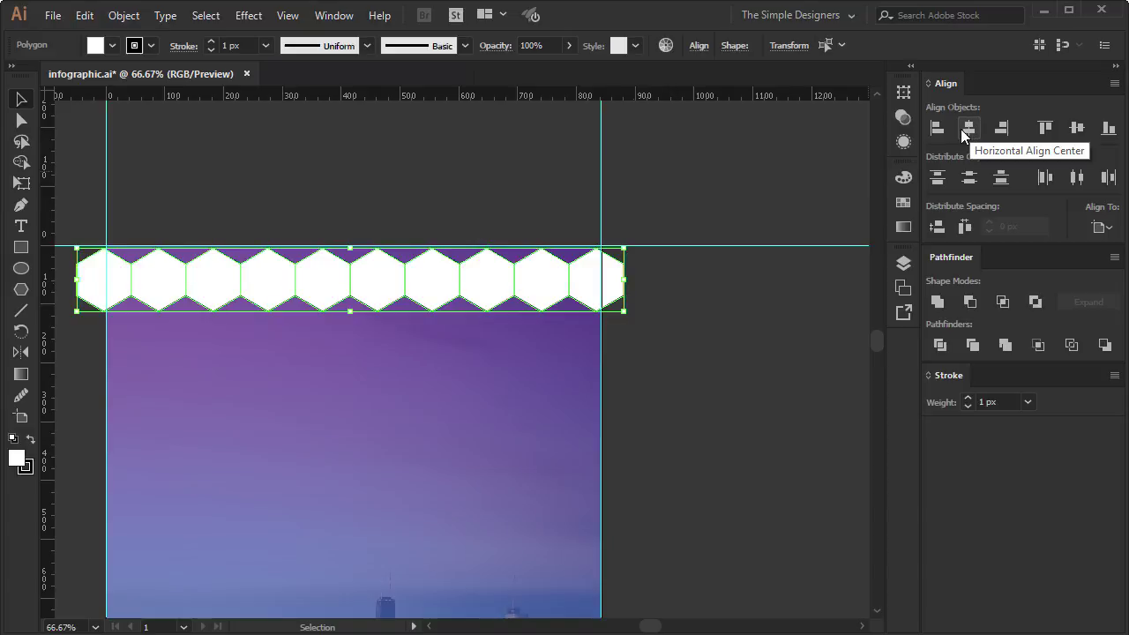
- Center the hexagon row horizontally on the artboard and align it to the top guide
left_click(968, 127)
left_click(702, 444)
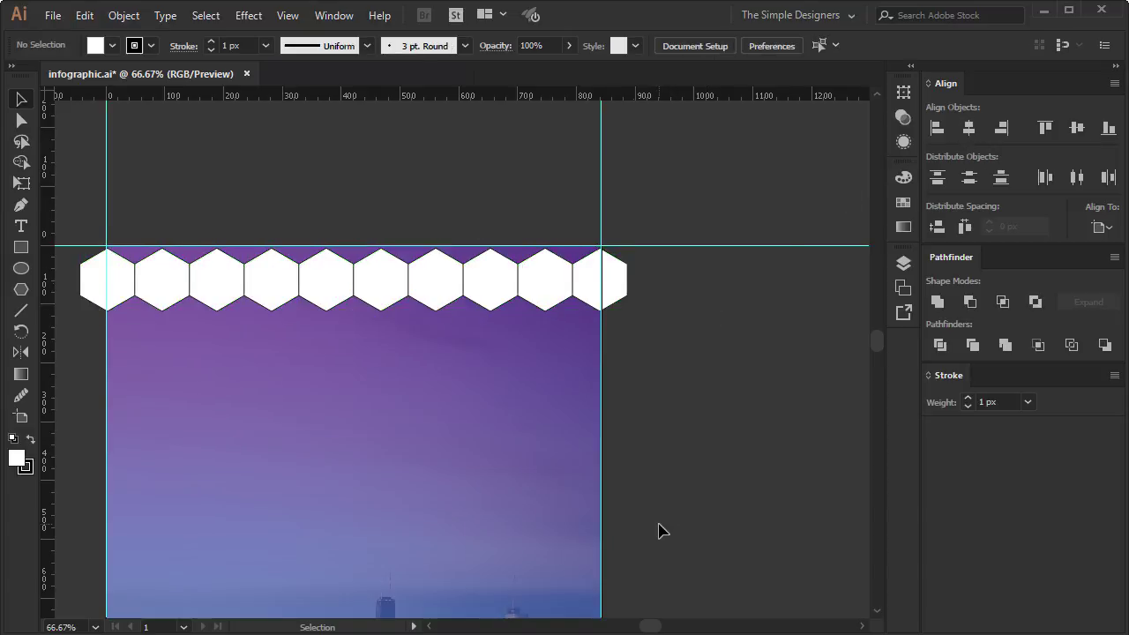
left_click(594, 281)
left_click_drag(135, 233, 327, 231)
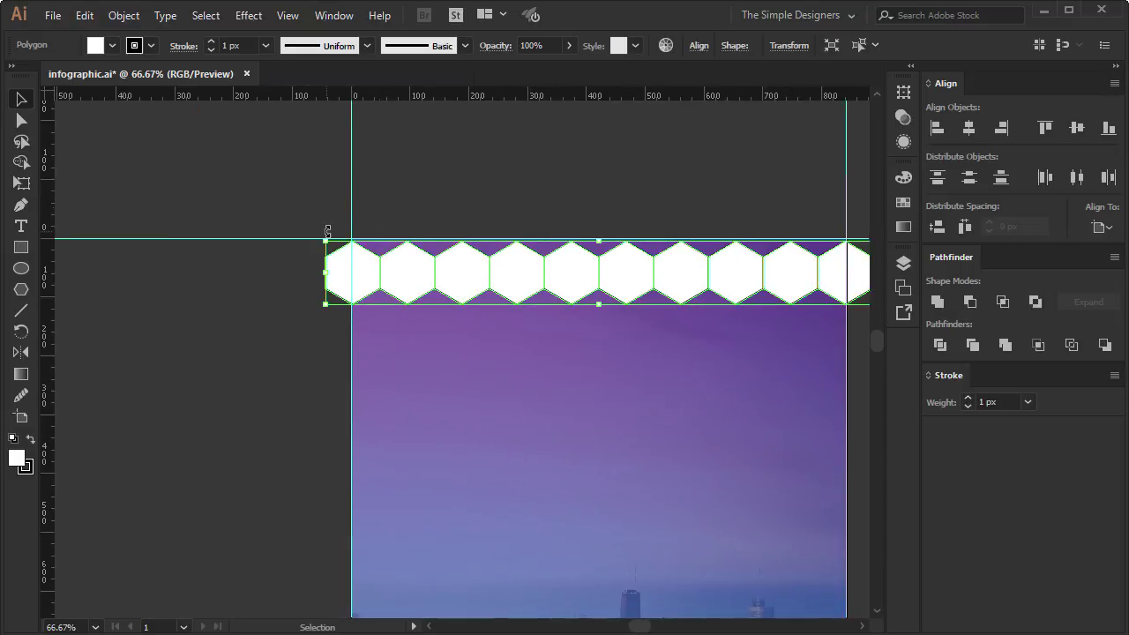
left_click(1045, 128)
left_click(789, 209)
left_click_drag(829, 258, 668, 264)
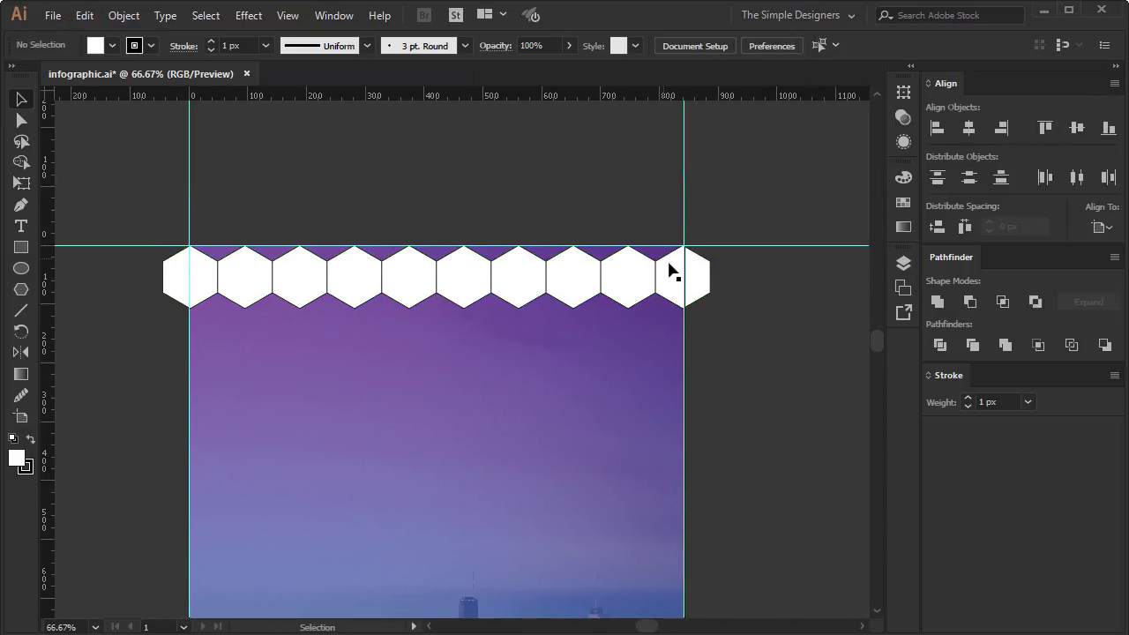
left_click(686, 280)
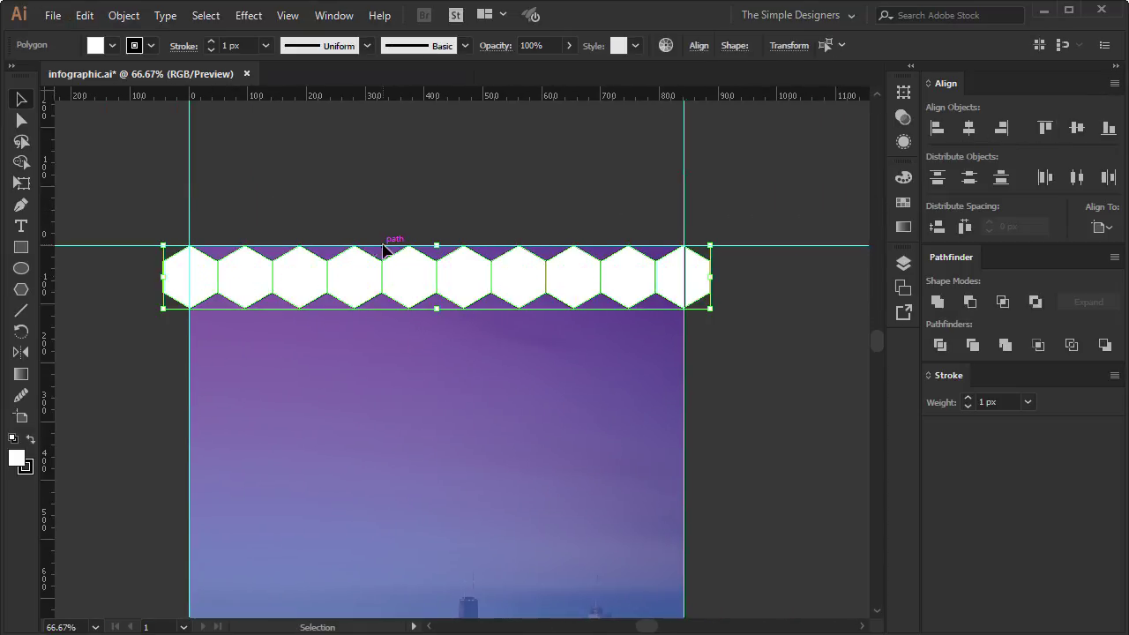
scroll(198, 253, "up", 3)
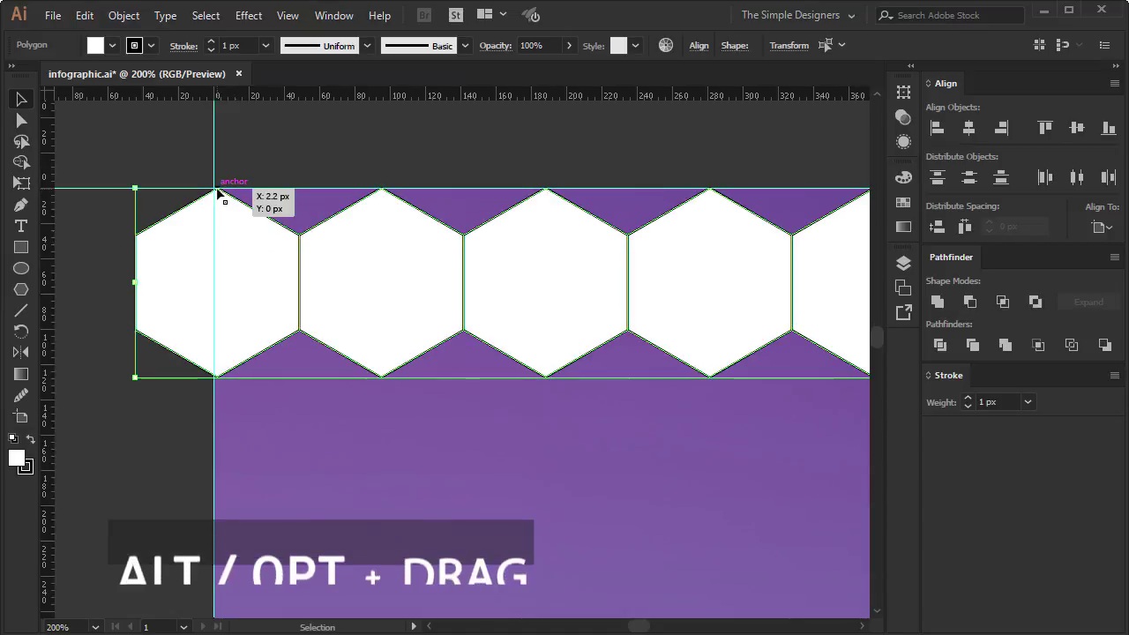
- Duplicate the hexagon row downward into interlocking offset rows
mouse_move(219, 194)
left_mouse_down()
mouse_move(253, 327)
mouse_move(301, 336)
left_mouse_up()
left_click_drag(273, 472, 436, 307)
left_click_drag(463, 167, 383, 315)
left_click_drag(491, 284, 335, 209)
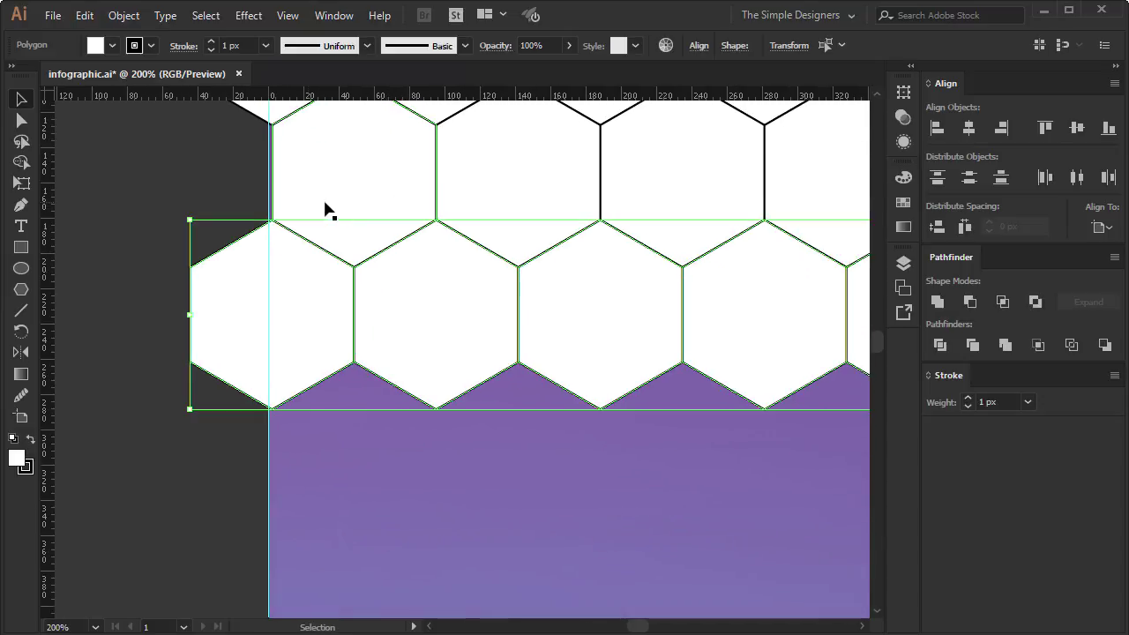
left_click_drag(272, 224, 390, 378)
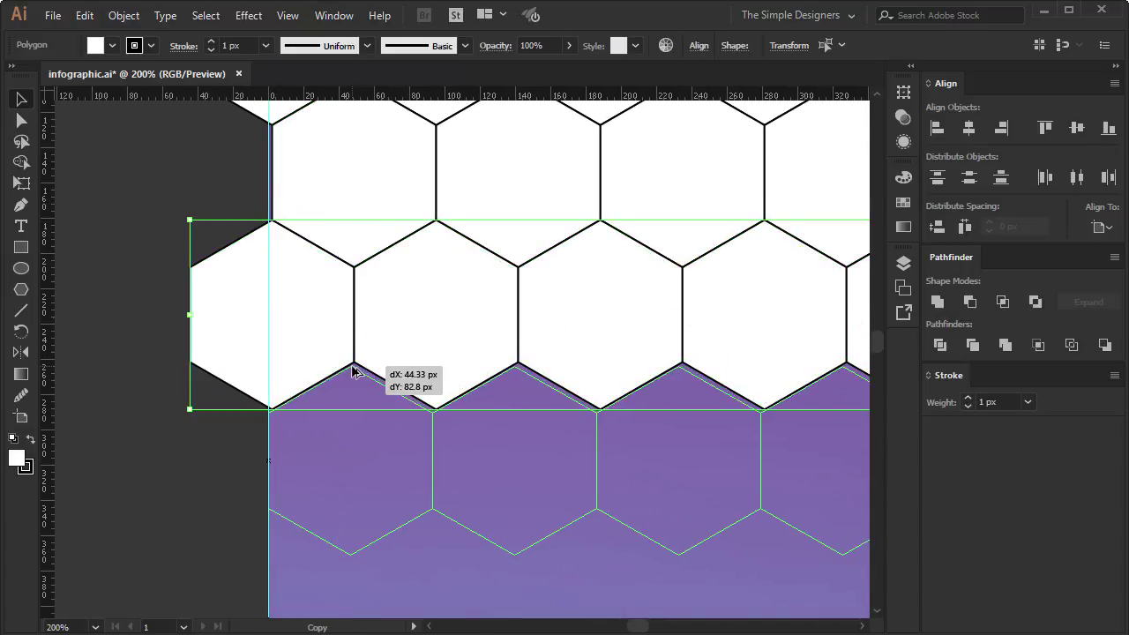
left_click_drag(368, 433, 440, 180)
left_click_drag(397, 159, 394, 438)
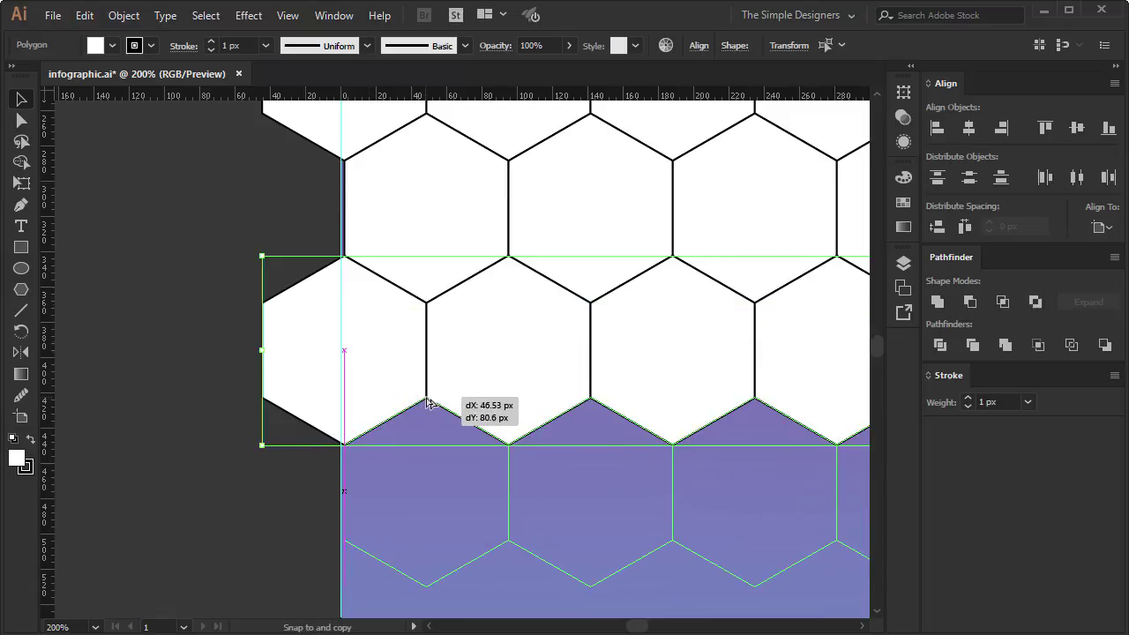
mouse_move(372, 172)
left_mouse_down()
mouse_move(379, 315)
mouse_move(299, 291)
mouse_move(378, 423)
left_mouse_up()
mouse_move(410, 289)
left_mouse_down()
mouse_move(340, 359)
mouse_move(423, 423)
left_mouse_up()
left_click_drag(417, 210, 336, 352)
left_click_drag(327, 239, 429, 382)
- Add more offset hexagon rows until the honeycomb covers the whole artboard
scroll(482, 218, "down", 1)
left_click_drag(377, 236, 297, 372)
left_click_drag(303, 244, 297, 403)
scroll(467, 254, "up", 1)
left_click_drag(373, 284, 383, 453)
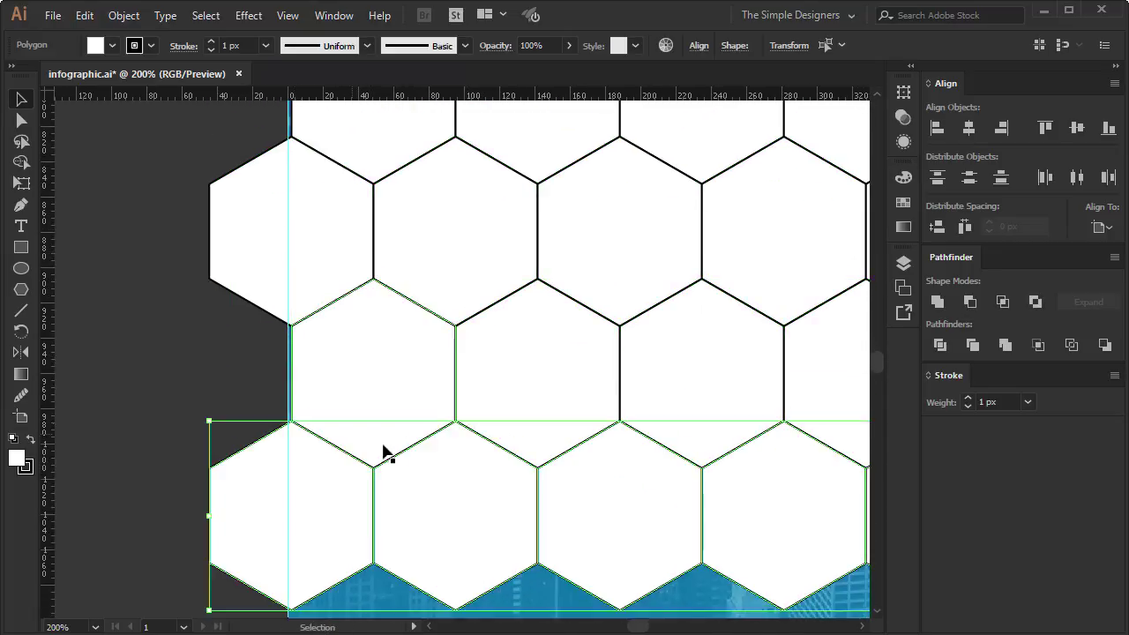
key("ctrl+minus")
mouse_move(358, 238)
left_mouse_down()
mouse_move(421, 340)
mouse_move(391, 453)
left_mouse_up()
key("ctrl+minus")
key("ctrl+minus")
key("ctrl+minus")
scroll(536, 489, "up", 1)
left_click_drag(536, 489, 536, 421)
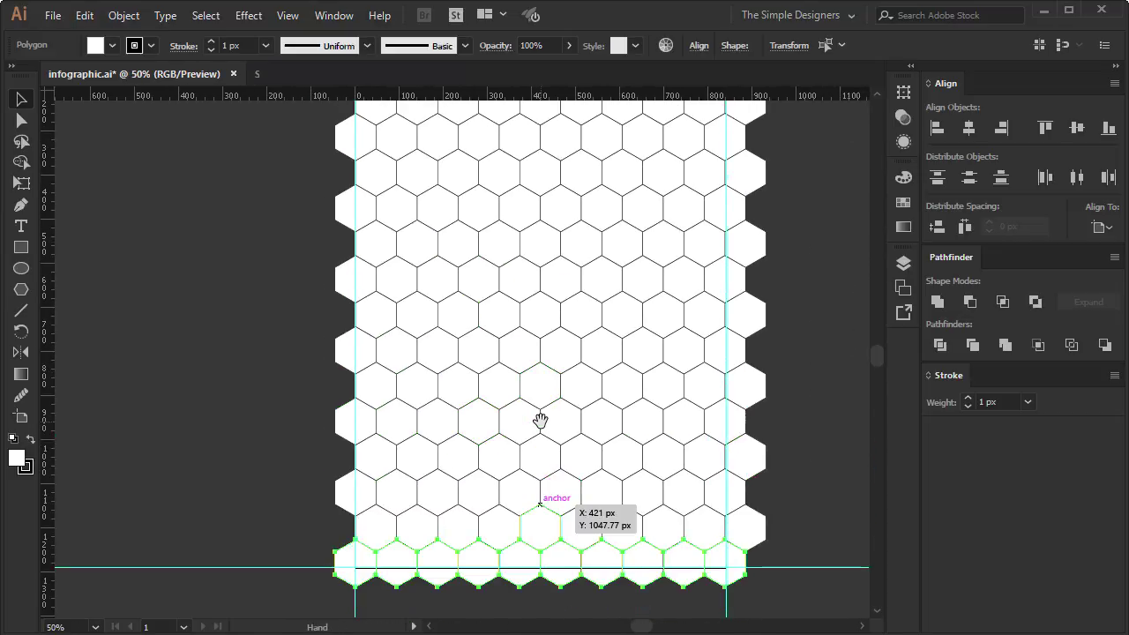
key("ctrl+minus")
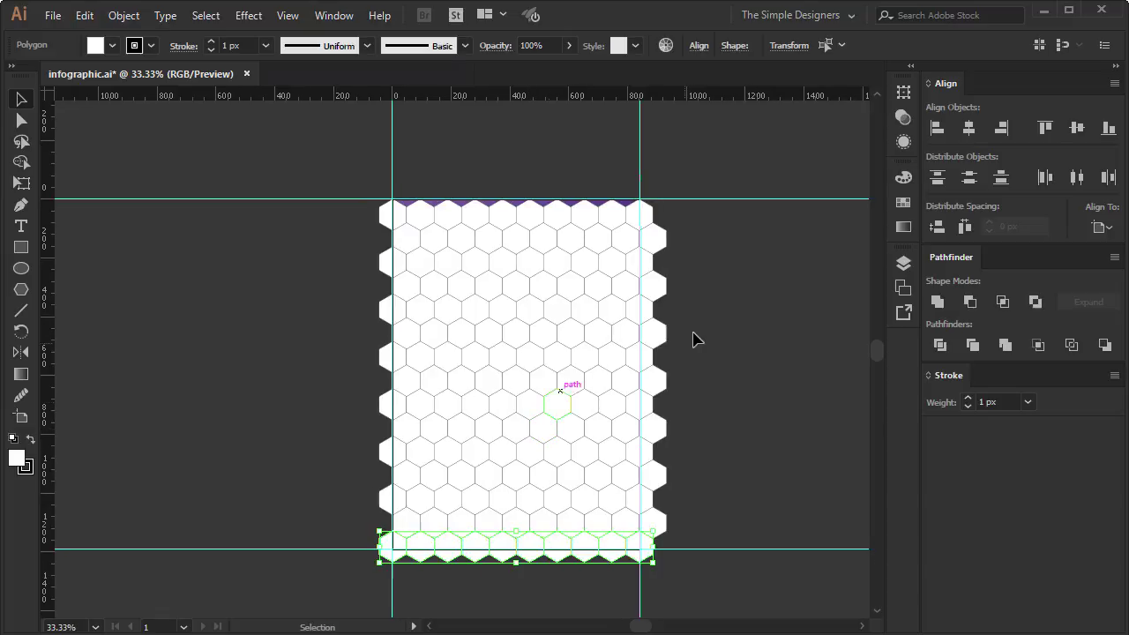
scroll(673, 282, "up", 1, "alt")
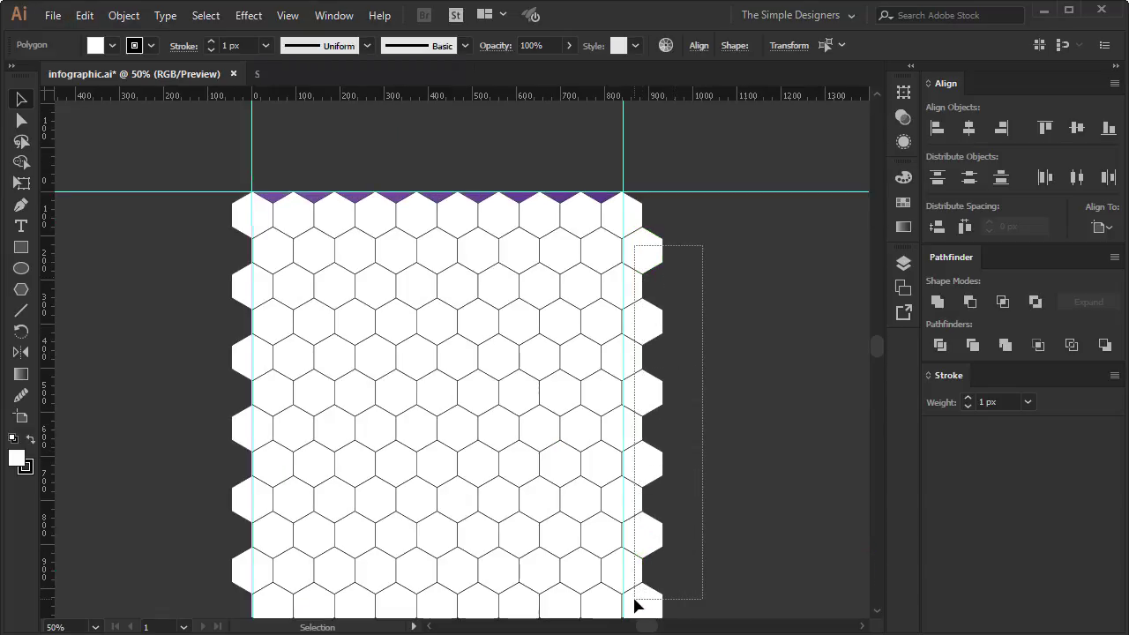
- Delete the hexagons overhanging the right edge of the artboard
left_click_drag(635, 605, 636, 603)
key("Delete")
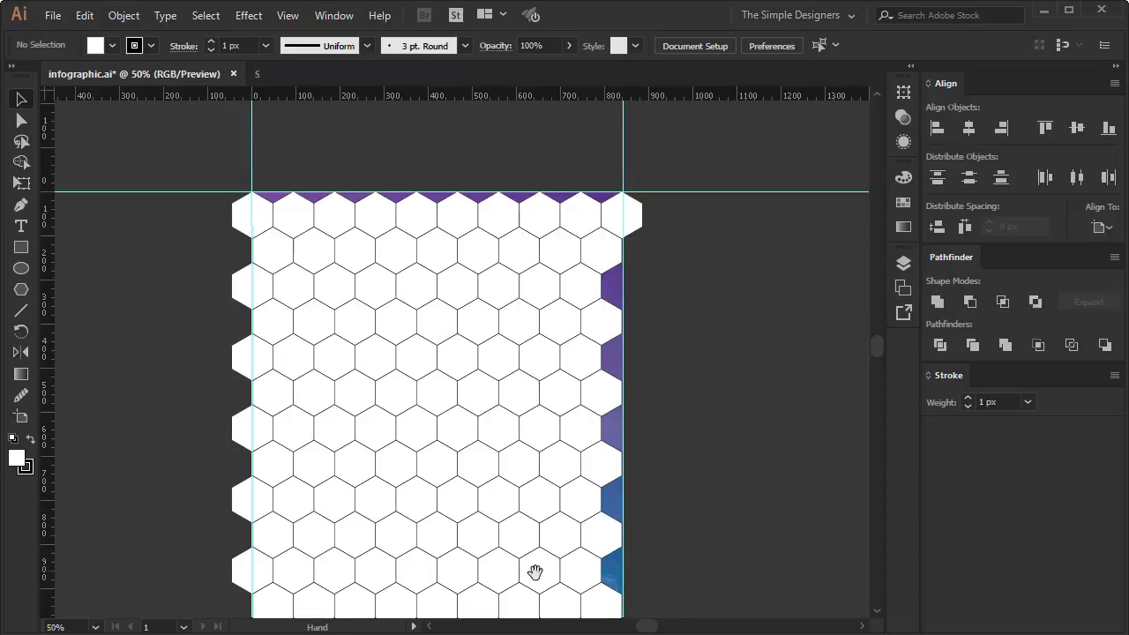
left_click_drag(535, 573, 673, 396)
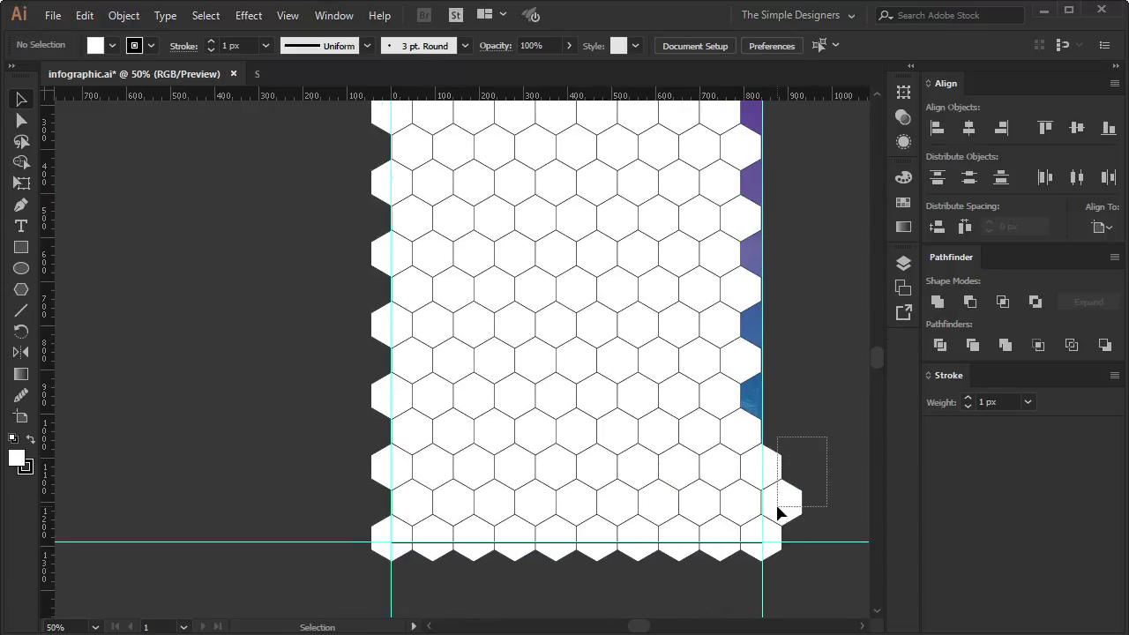
left_click_drag(777, 511, 773, 506)
key("Delete")
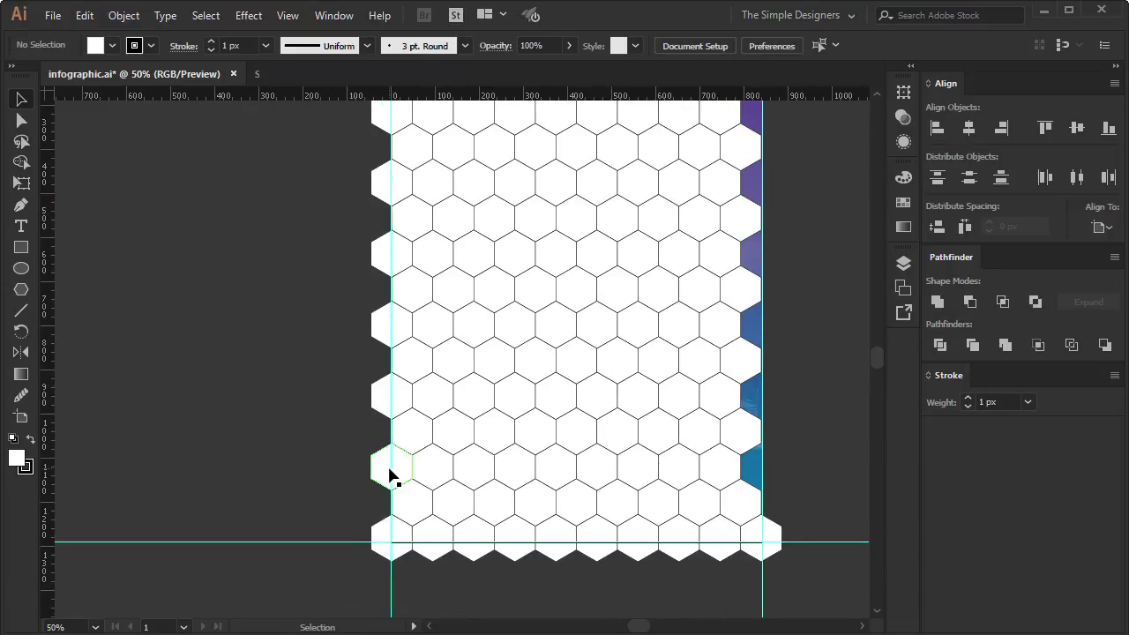
- Delete the half hexagons along the left edge of the grid
left_click(389, 474, "shift")
left_click(383, 392, "shift")
left_click(387, 327, "shift")
left_click(389, 257, "shift")
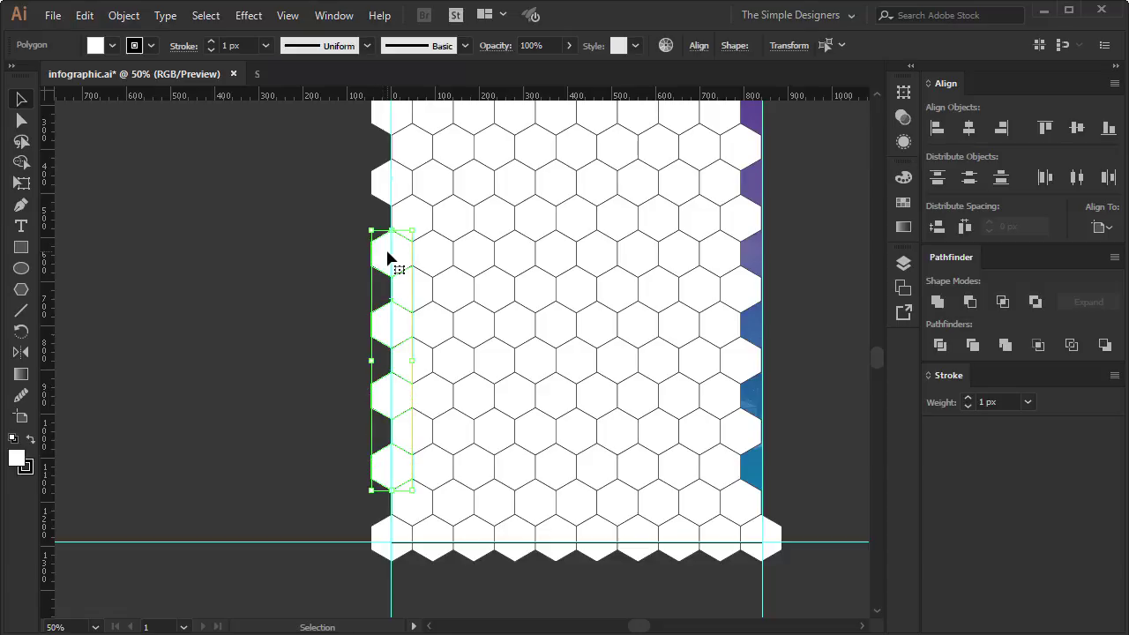
key("Delete")
left_click_drag(405, 235, 433, 448)
left_click(384, 415)
left_click(379, 340, "shift")
left_click(388, 274, "shift")
left_click(286, 313)
left_click_drag(304, 310, 397, 432)
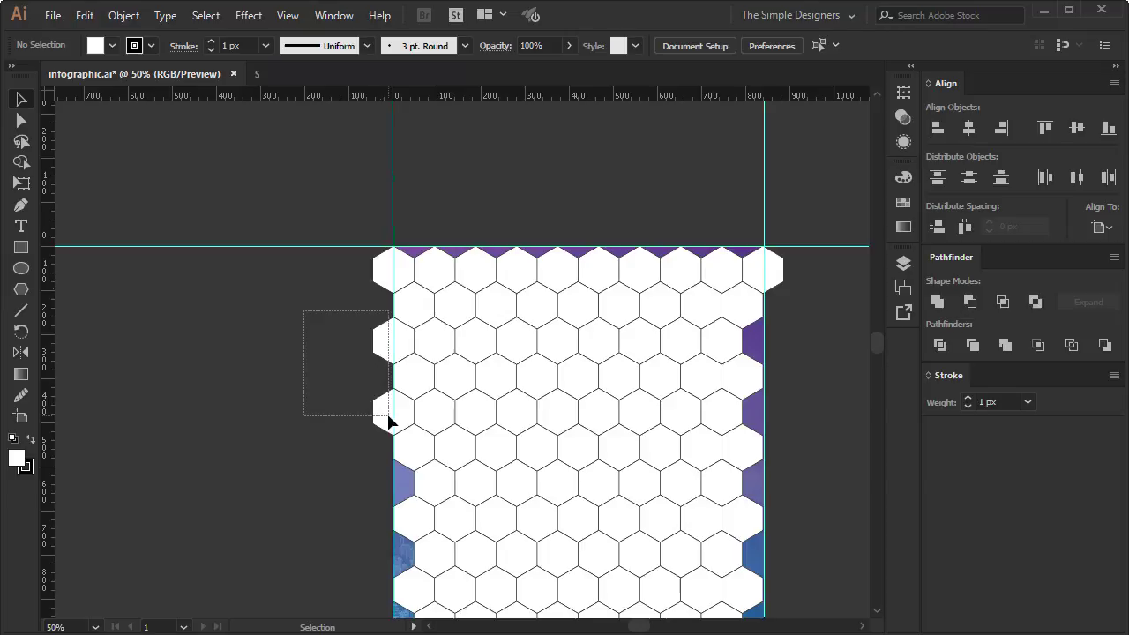
key("Delete")
- Select every hexagon in the honeycomb and group them with Ctrl+G
left_click_drag(535, 337, 539, 331)
scroll(540, 331, "down", 3)
scroll(603, 327, "up", 2)
key("ctrl+minus")
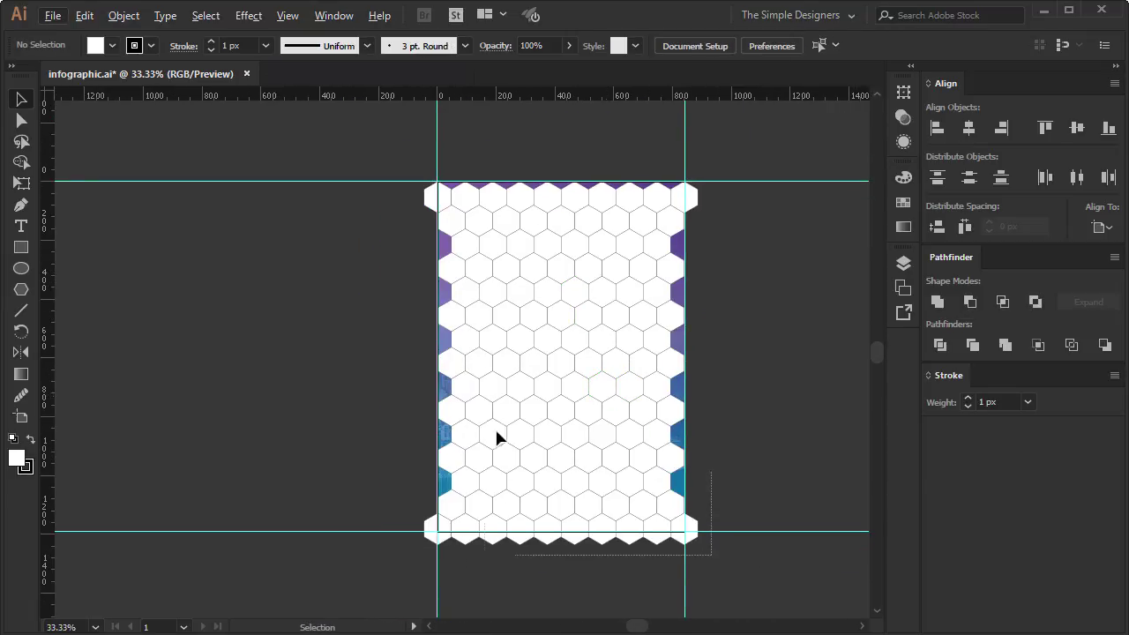
left_click_drag(509, 457, 426, 189)
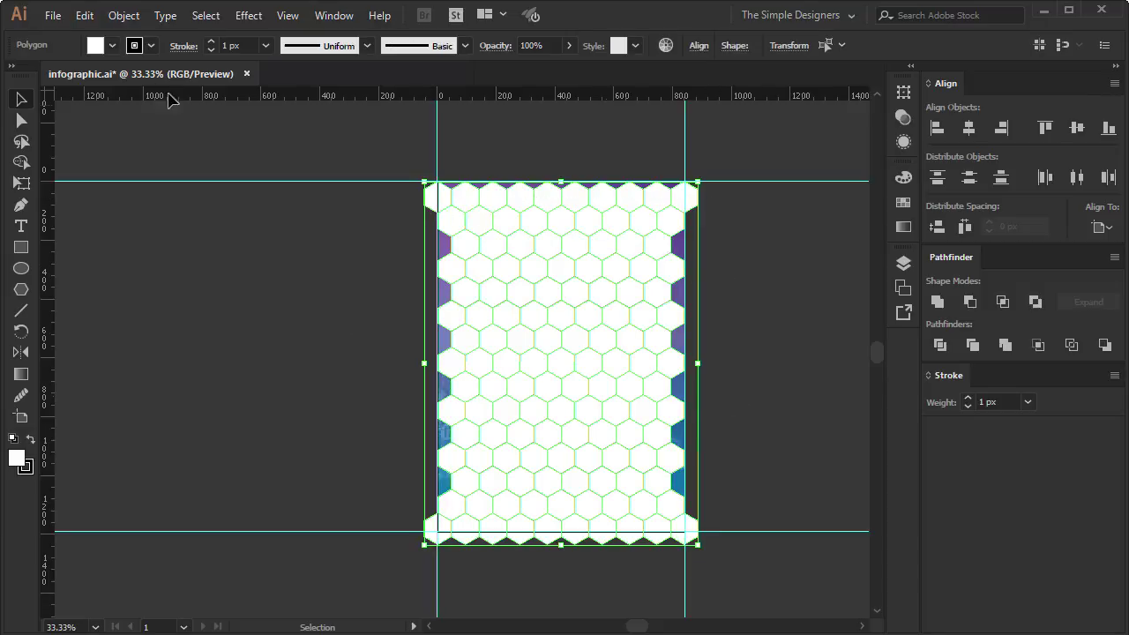
left_click(183, 46)
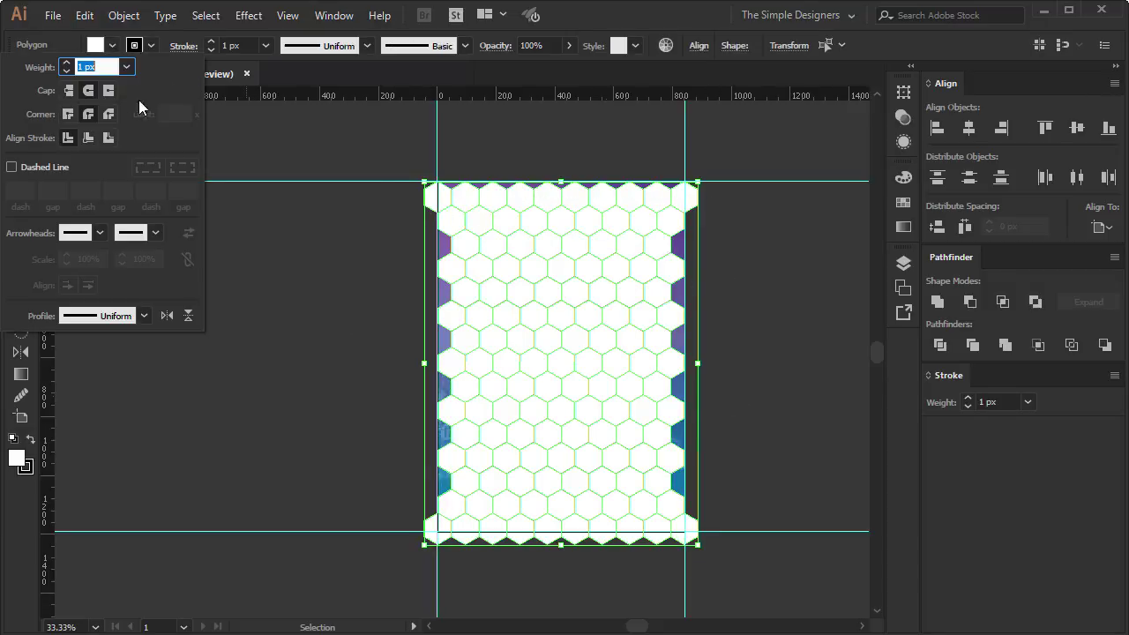
key("ctrl+g")
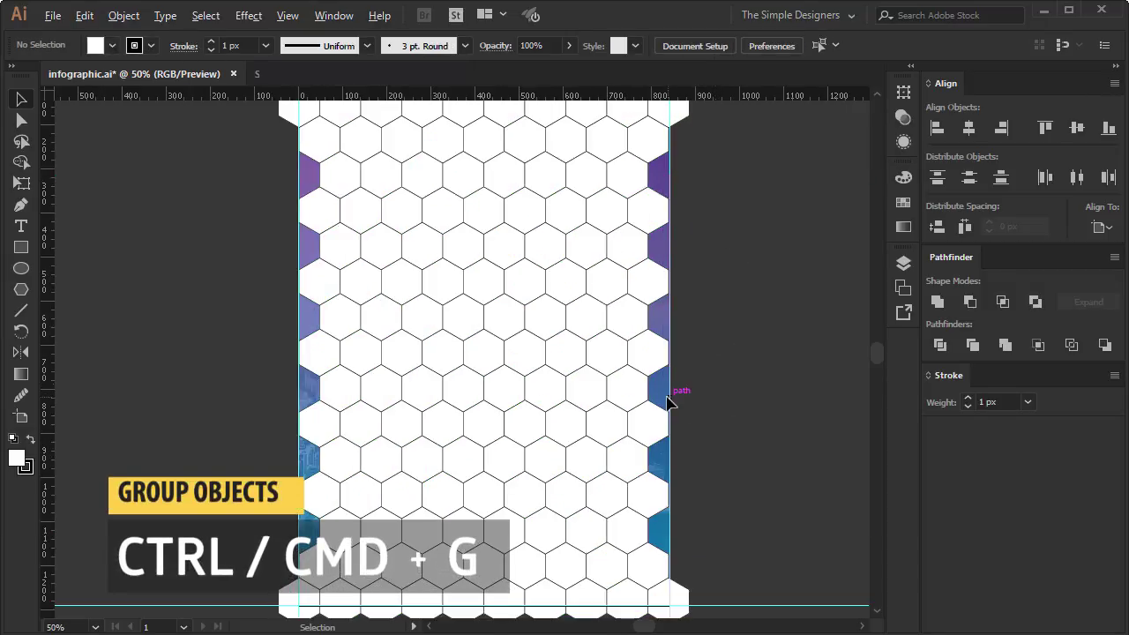
left_click(551, 371)
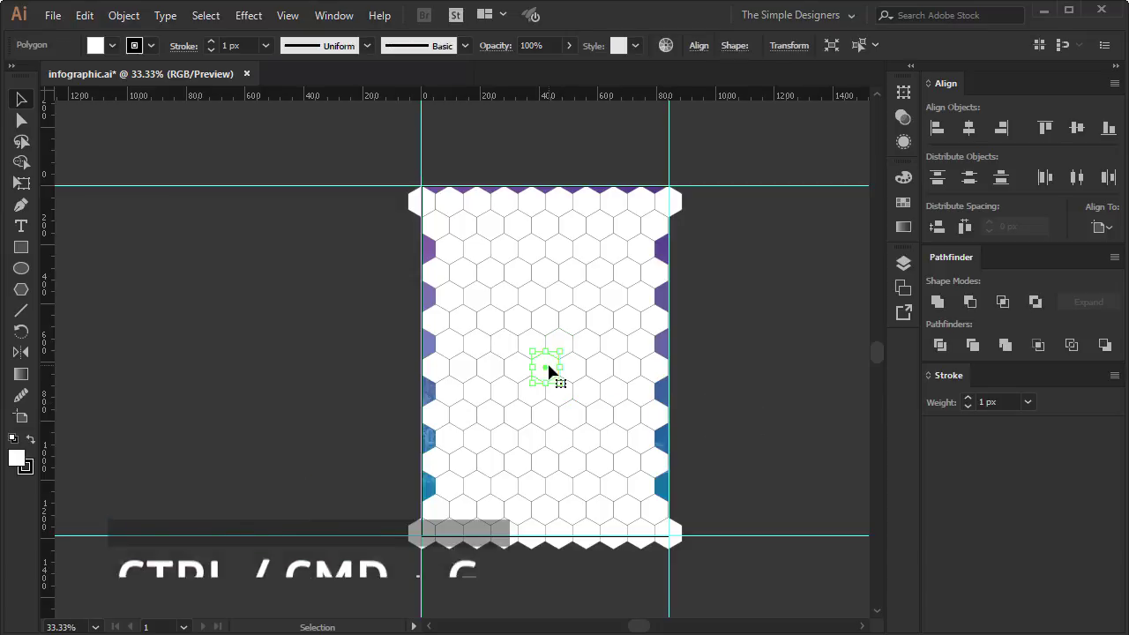
- Copy a seven-hexagon flower cluster in front and move it left of the poster
scroll(553, 371, "up", 1)
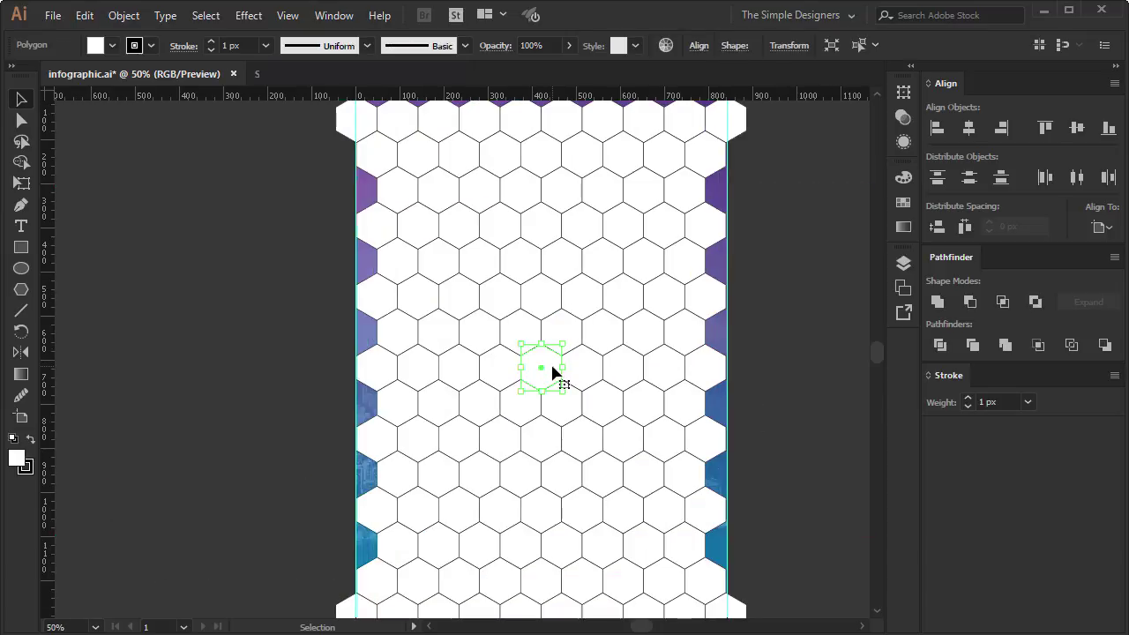
left_click(544, 307, "shift")
left_click(608, 342, "shift")
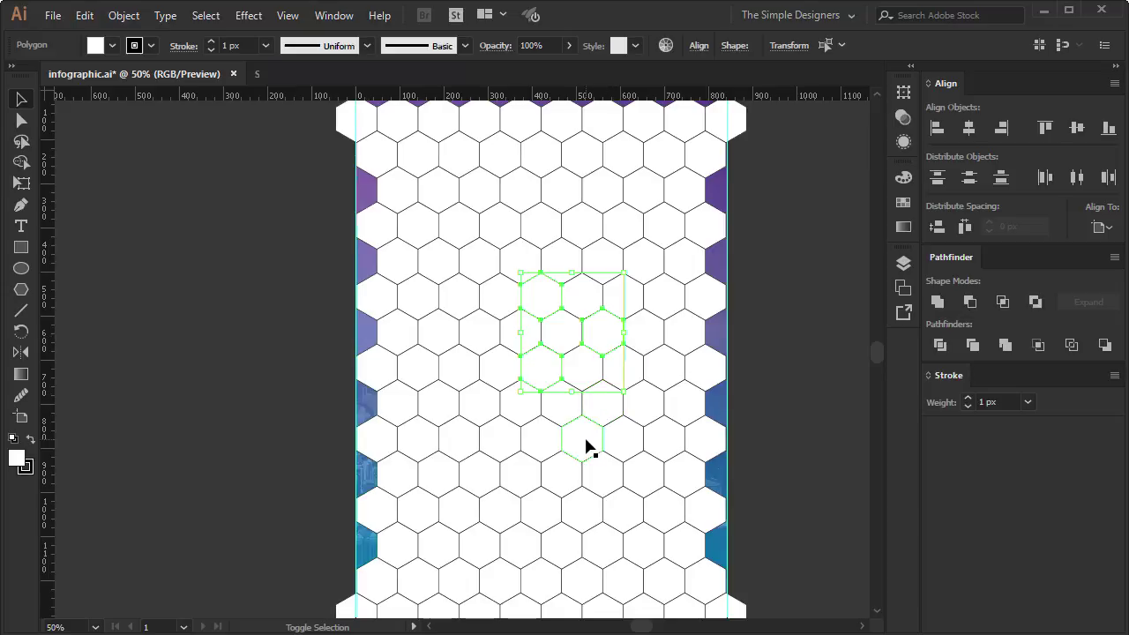
left_click(577, 411, "shift")
left_click(532, 446, "shift")
left_click(484, 347, "shift")
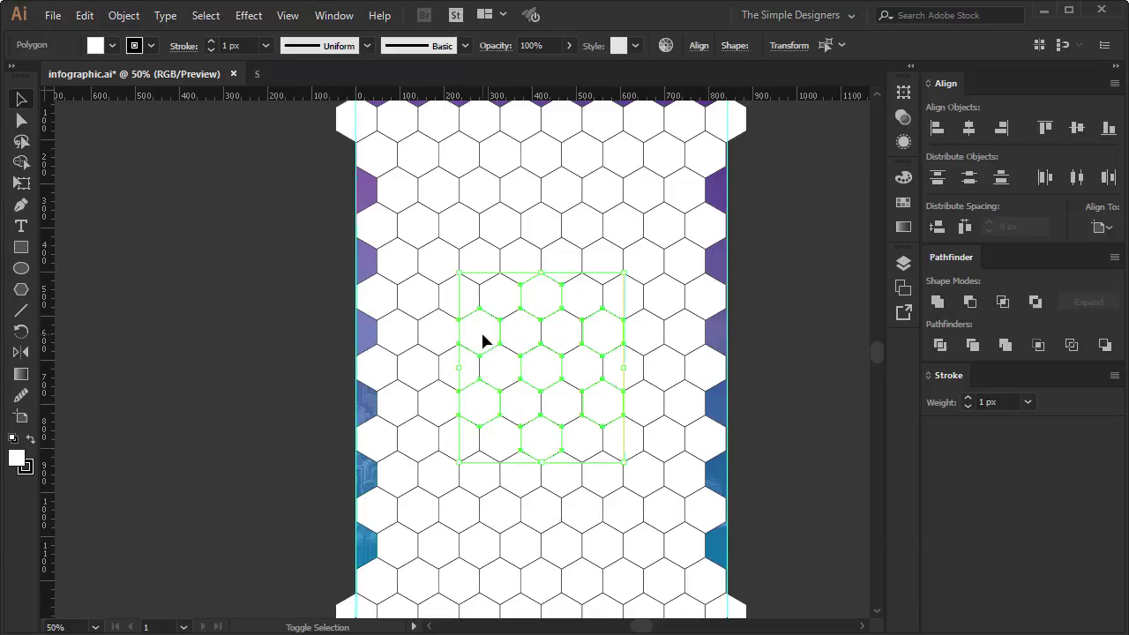
key("ctrl+c")
key("ctrl+f")
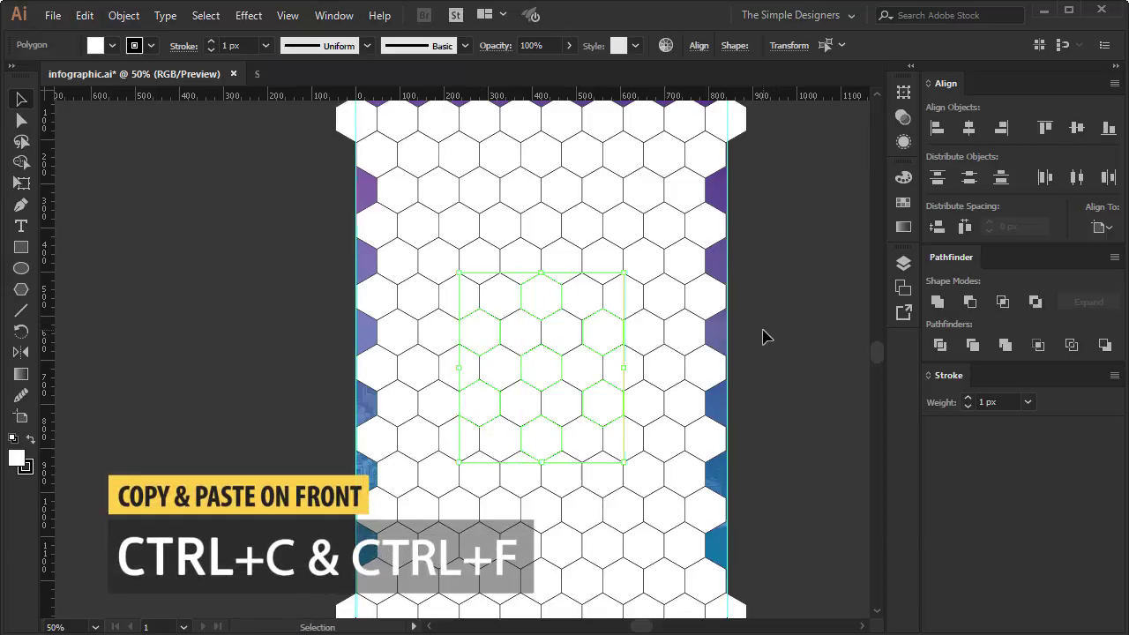
left_click_drag(543, 368, 179, 372)
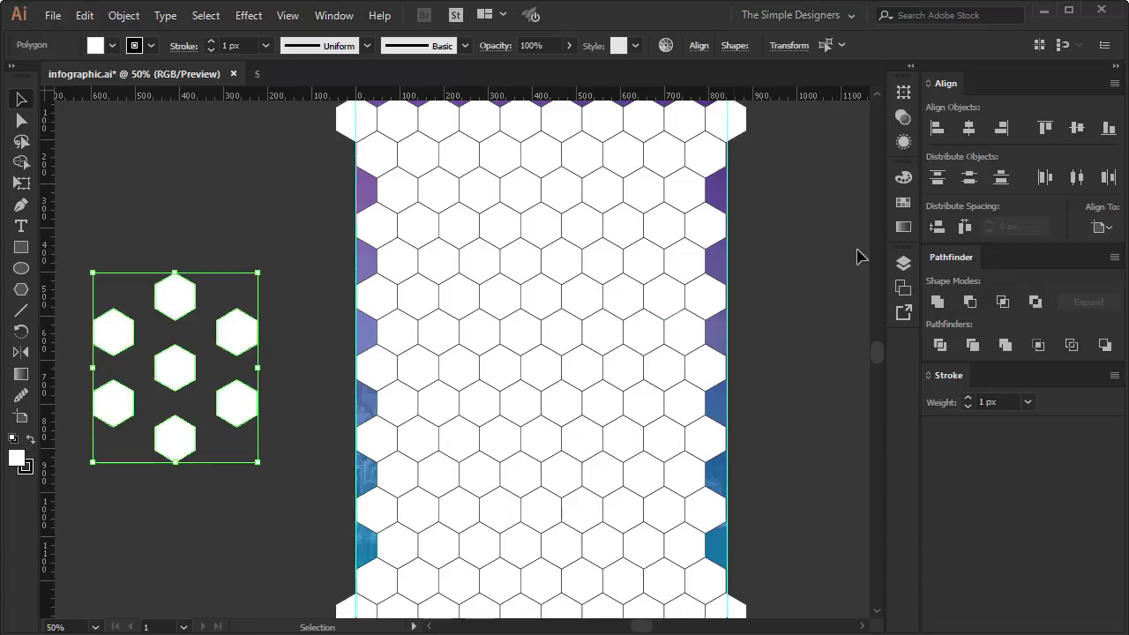
- Fill the copied hexagon cluster with cyan from the swatches
left_click(900, 206)
left_click(715, 307)
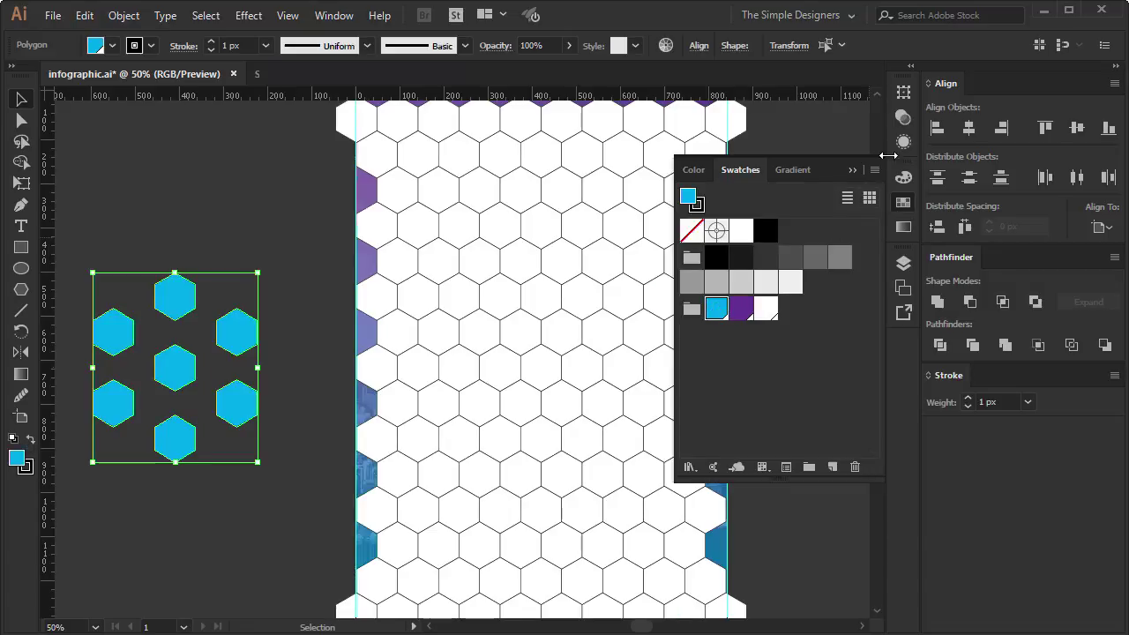
left_click(852, 170)
left_click(262, 233)
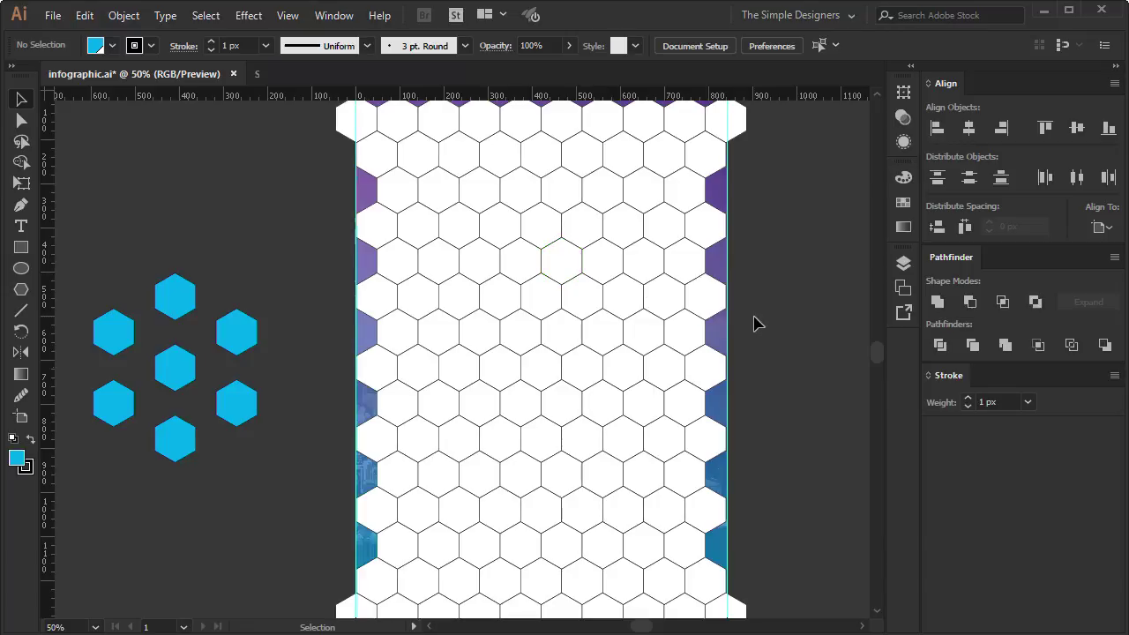
scroll(741, 331, "down", 1)
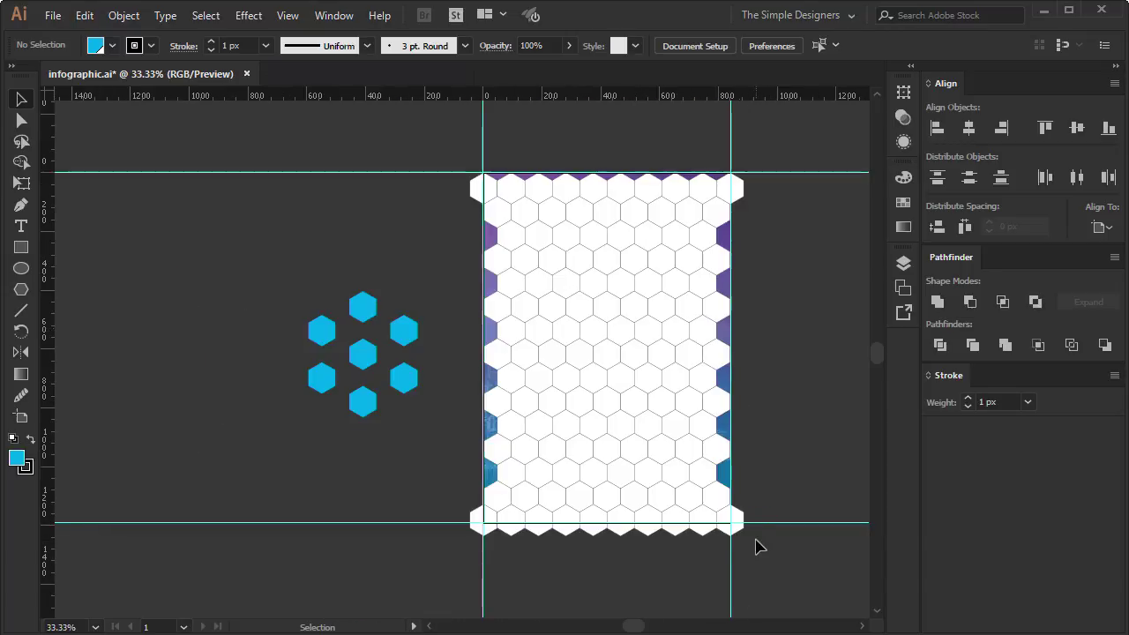
- Set the hexagon grid to no fill and 50% opacity
left_click(499, 201)
left_click(152, 48)
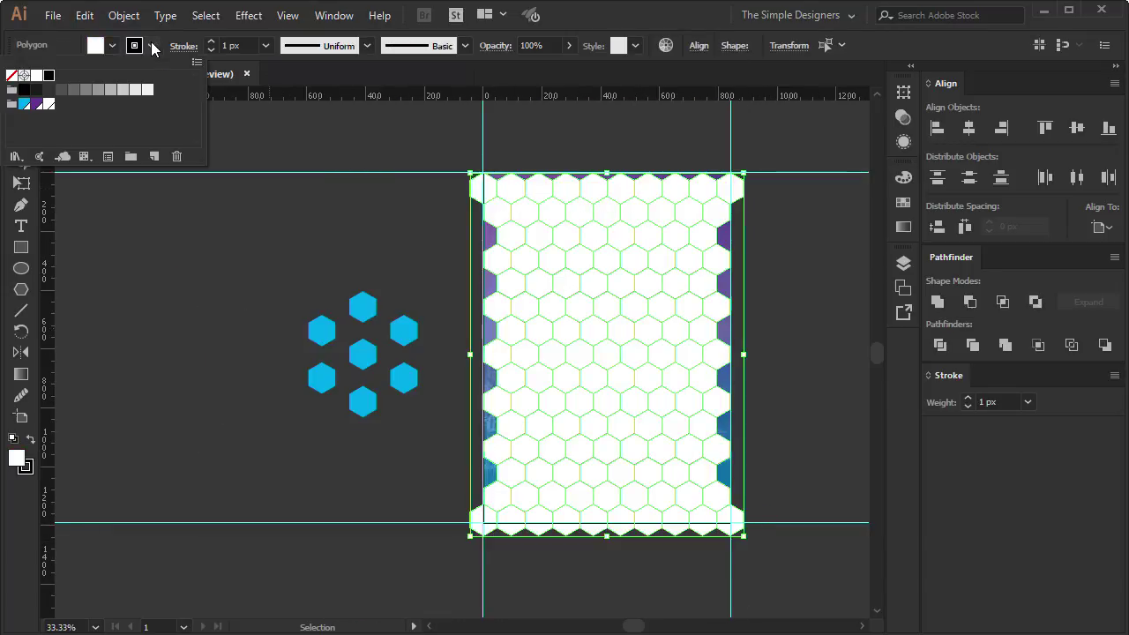
left_click(112, 45)
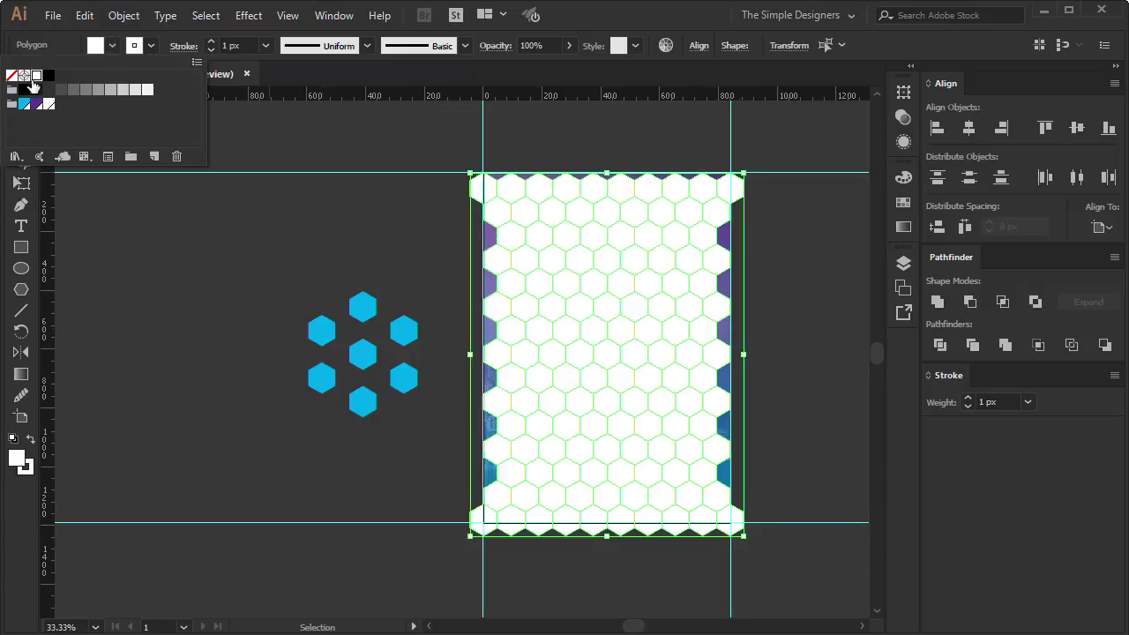
left_click(12, 77)
left_click(556, 46)
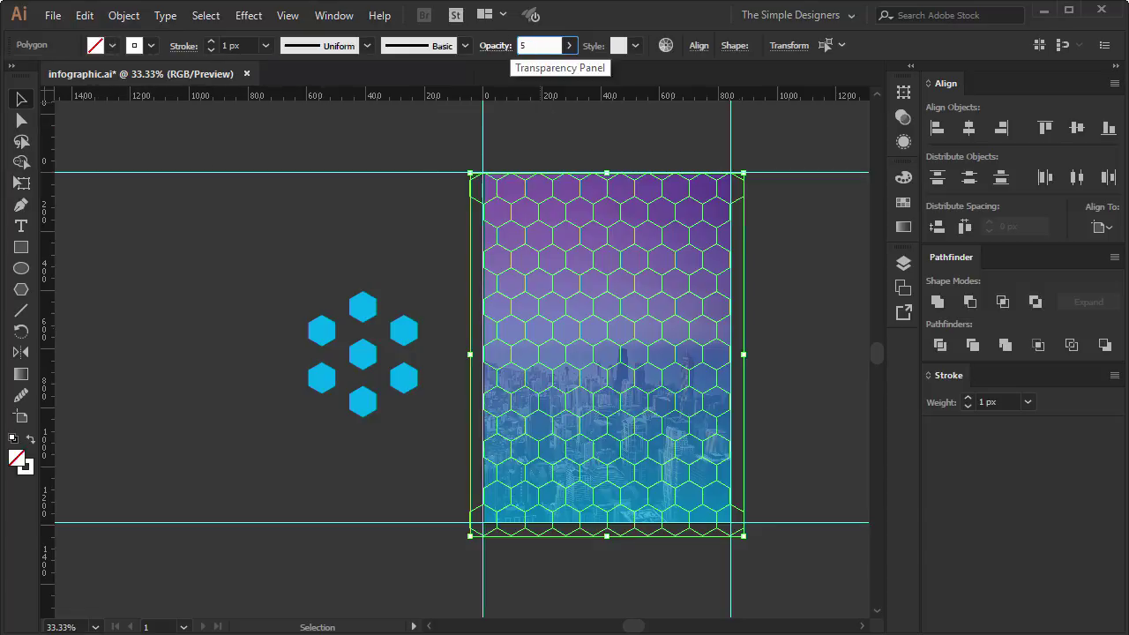
type("0")
key("Return")
- Begin drawing a rectangle from the artboard's top-left corner
left_click(800, 242)
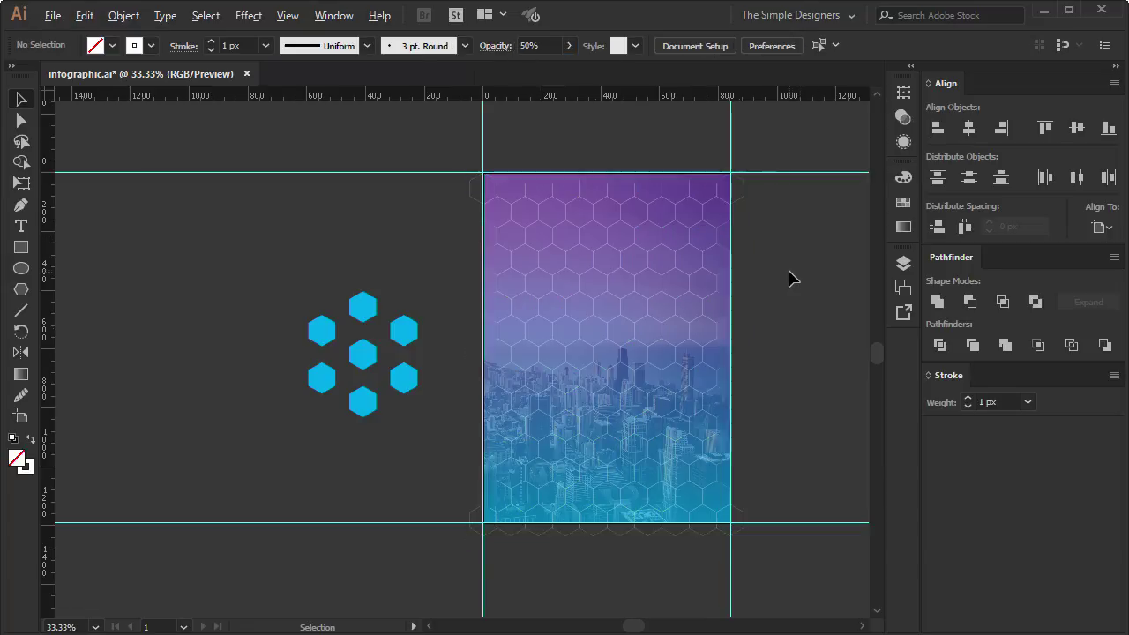
scroll(783, 275, "up", 1)
scroll(783, 275, "down", 1)
left_click(22, 247)
left_click_drag(484, 171, 730, 520)
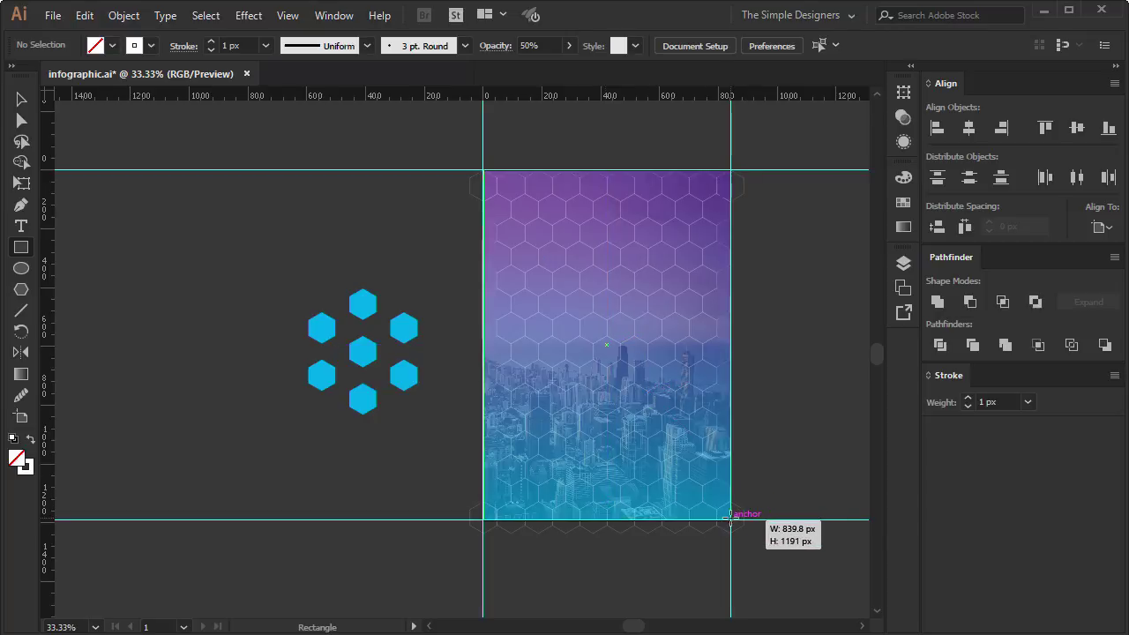
- Clip the hexagon grid with an artboard-sized rectangle using Make Clipping Mask
left_click_drag(729, 520, 731, 520)
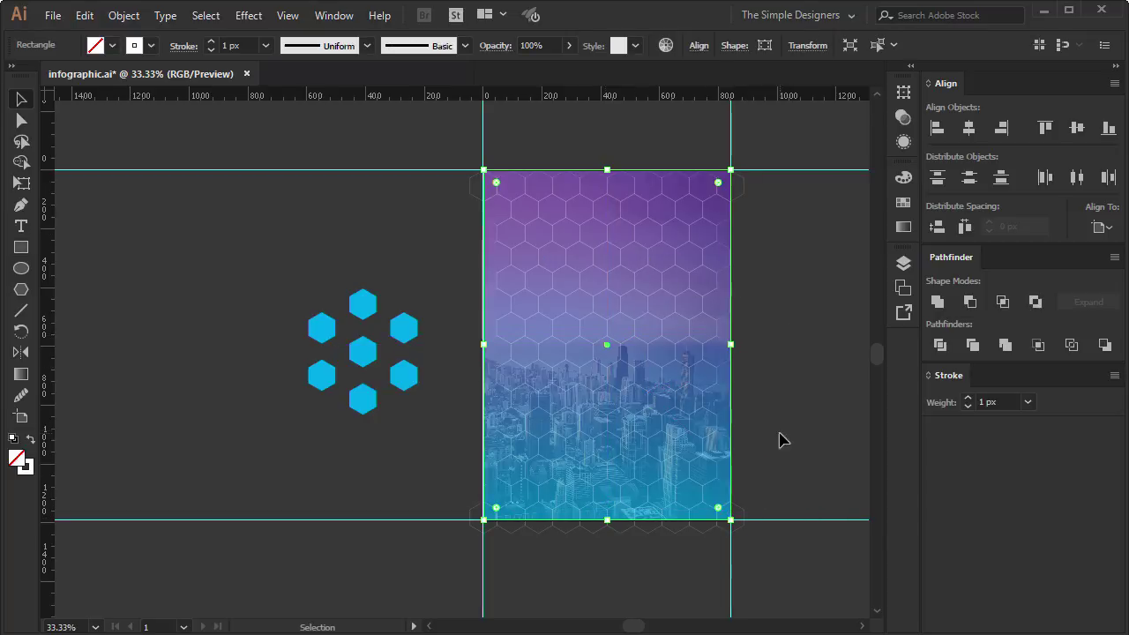
key("v")
left_click_drag(755, 553, 468, 186)
right_click(535, 203)
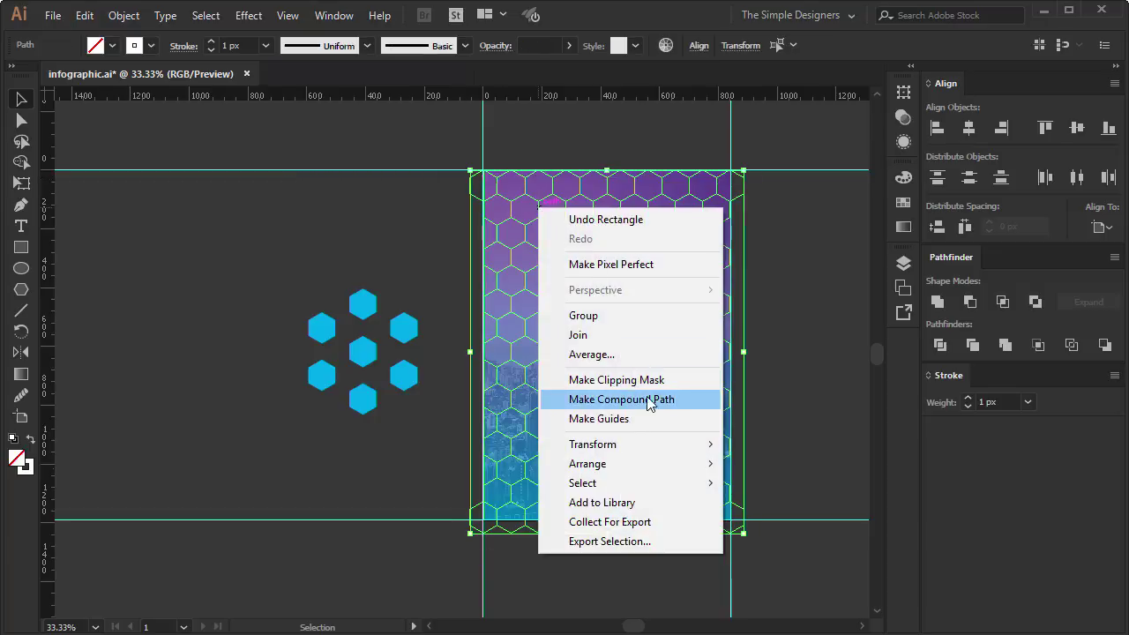
left_click(647, 381)
left_click(789, 308)
- Move the Clip Group from Layer 3 into the BG layer
left_click(673, 231)
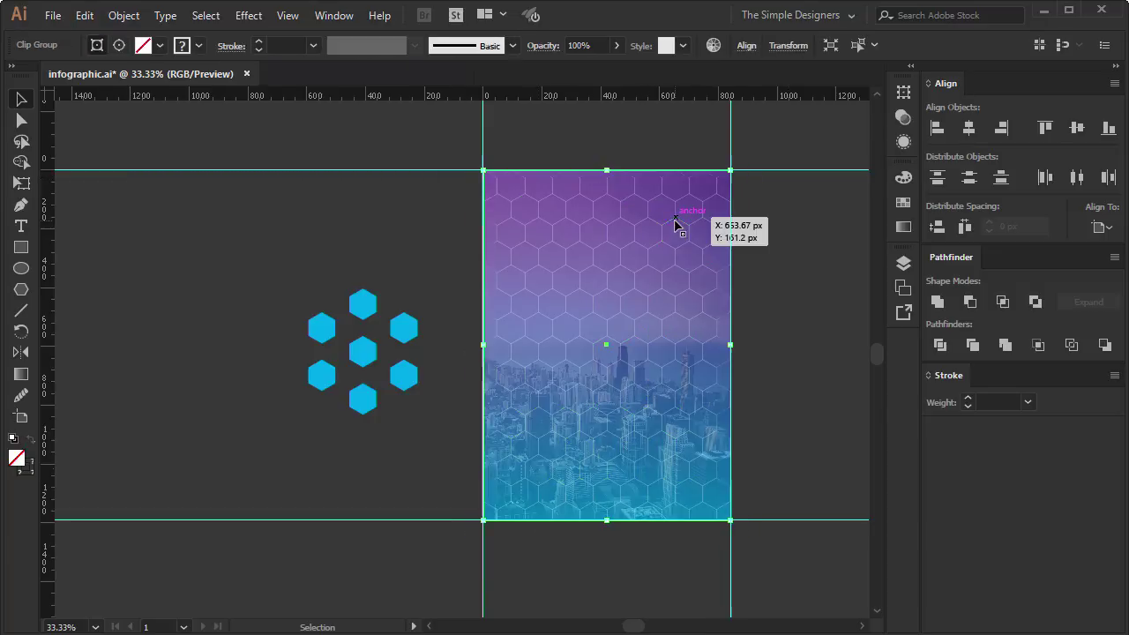
left_click(910, 263)
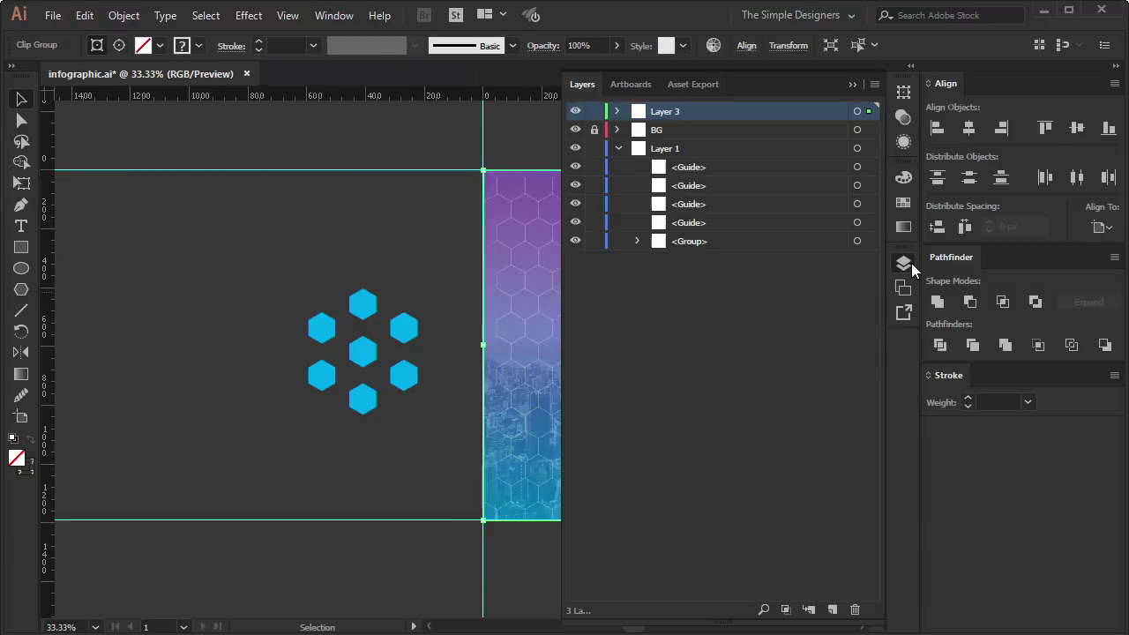
left_click(618, 111)
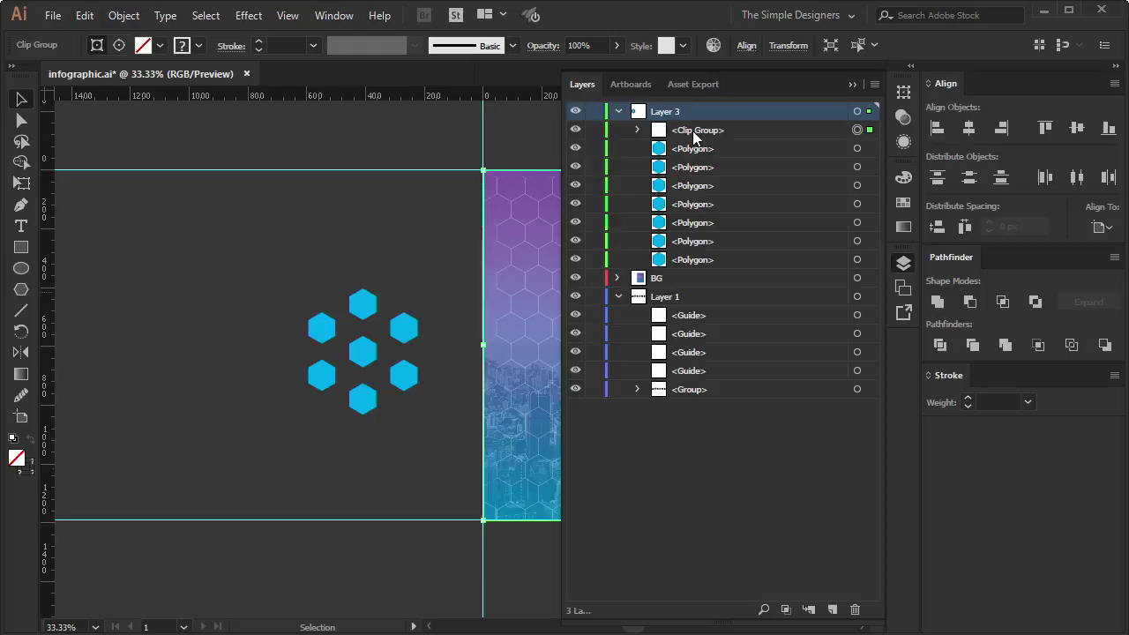
left_click_drag(712, 132, 662, 284)
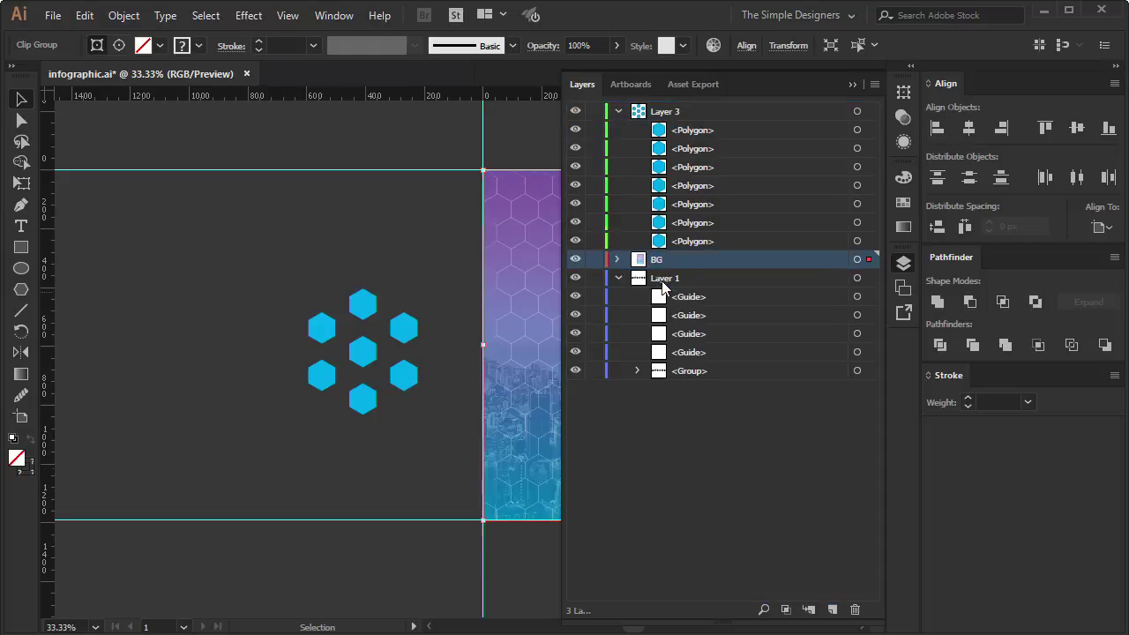
left_click(618, 111)
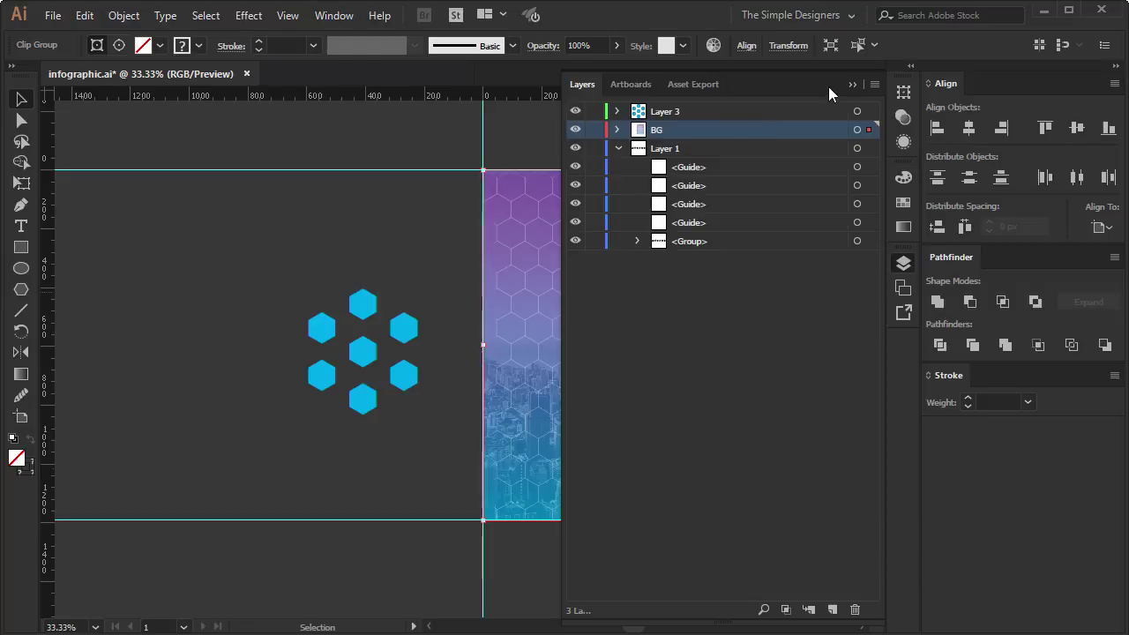
left_click(852, 84)
left_click(471, 245)
key("ctrl+plus")
left_click_drag(423, 289, 400, 248)
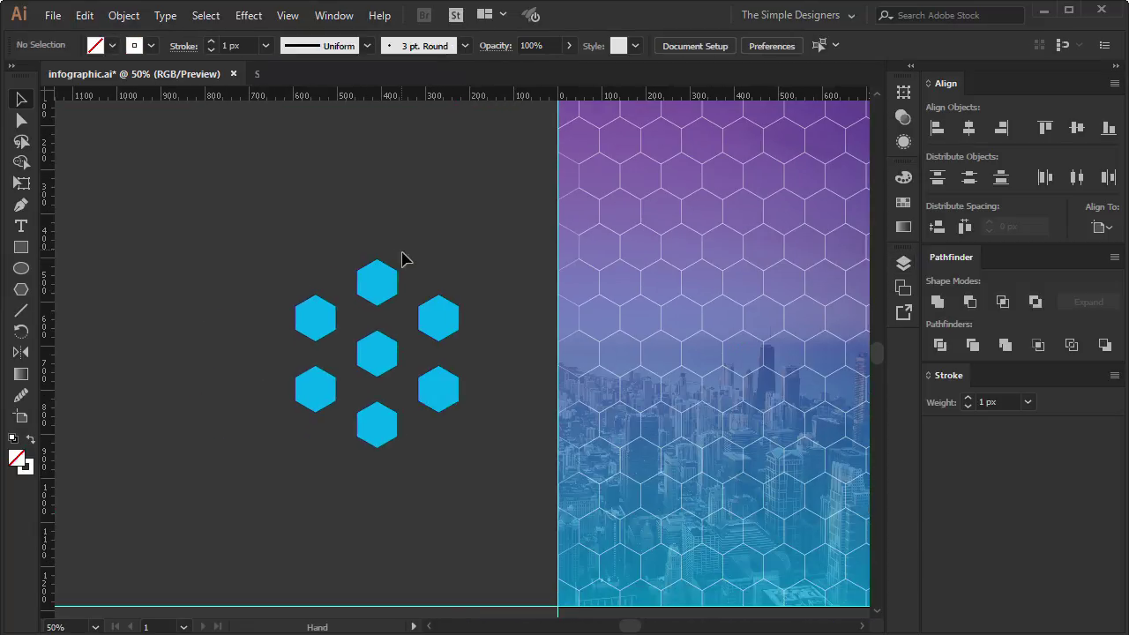
- Recolour the seven cyan hexagons to white fill with no stroke
left_click_drag(468, 469, 305, 292)
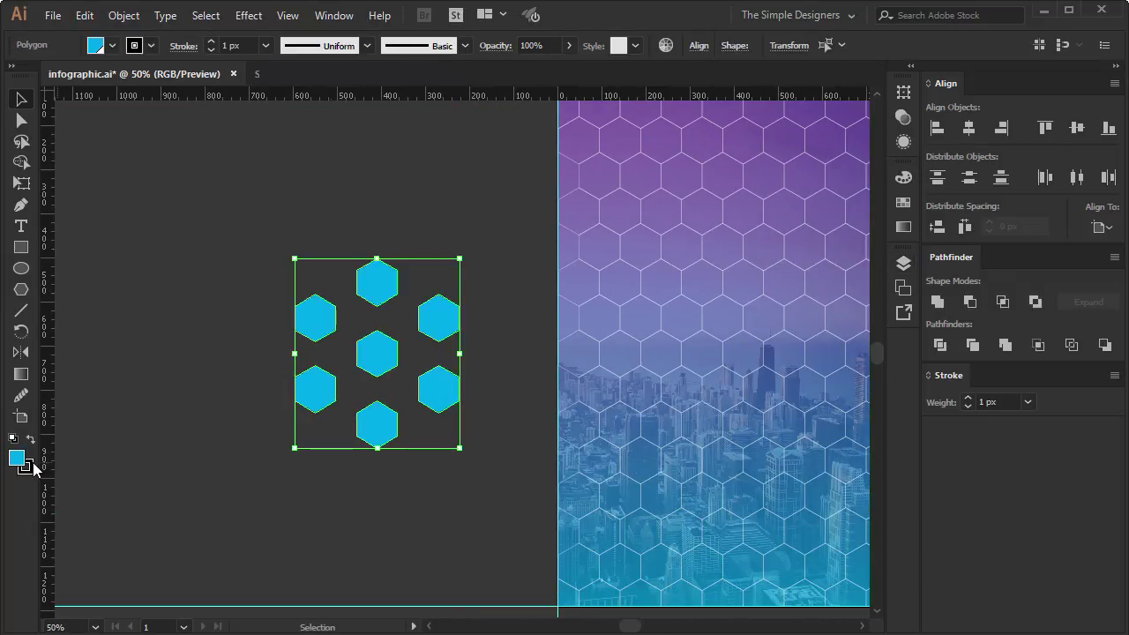
key("F6")
left_click(684, 288)
left_click(690, 212)
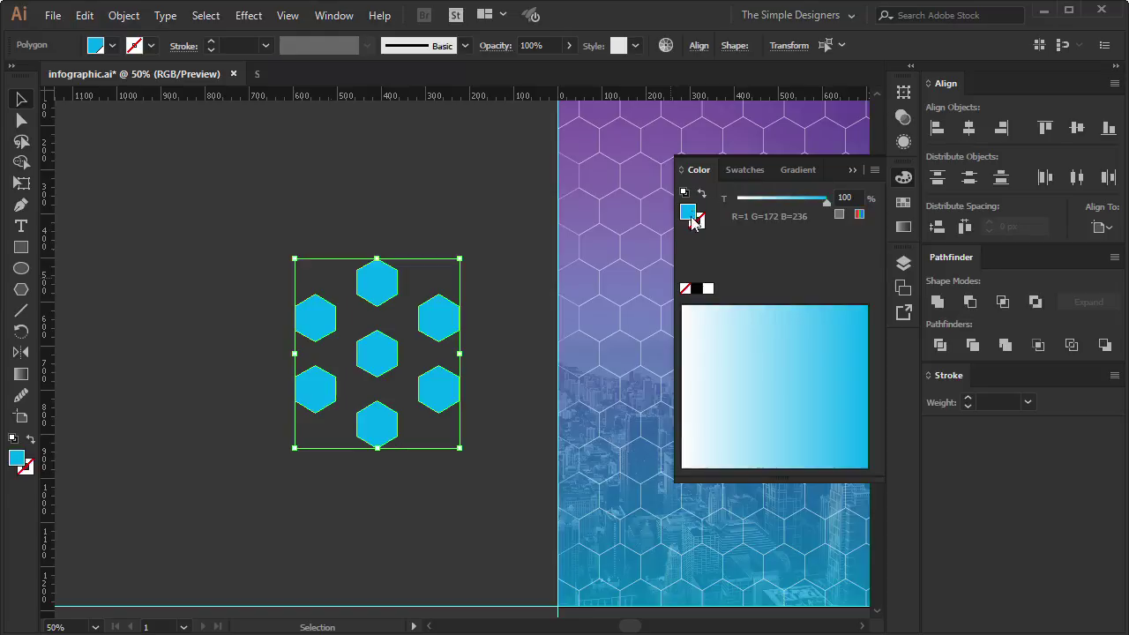
left_click(708, 289)
left_click(852, 170)
left_click(468, 221)
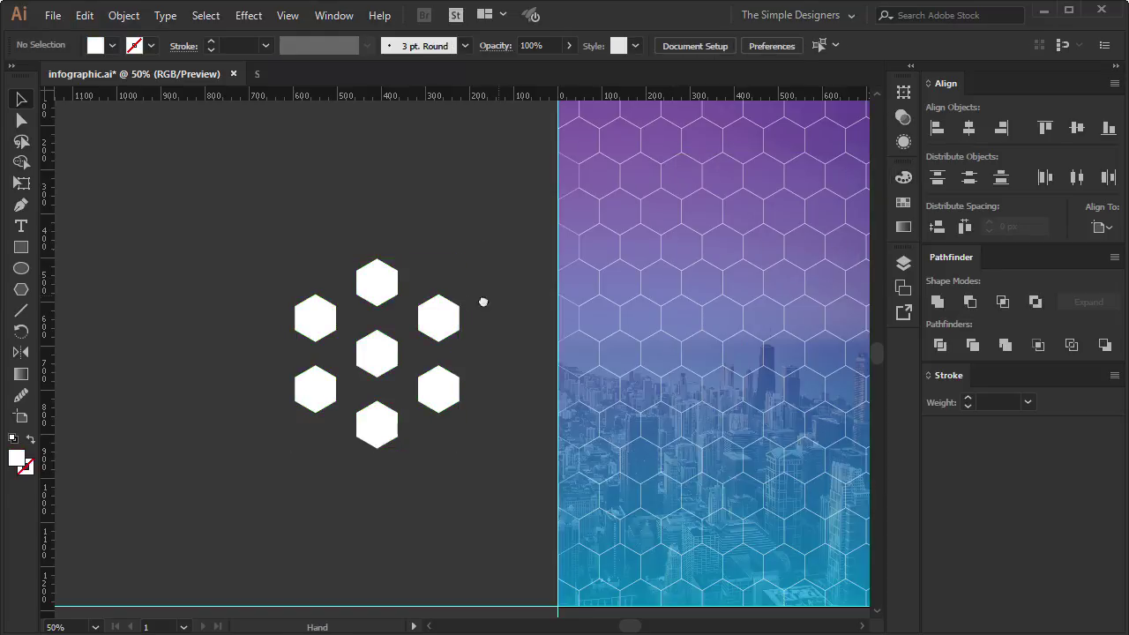
- Centre the white hexagon cluster horizontally on the artboard over the honeycomb
left_click_drag(496, 297, 324, 300)
left_click_drag(300, 459, 113, 282)
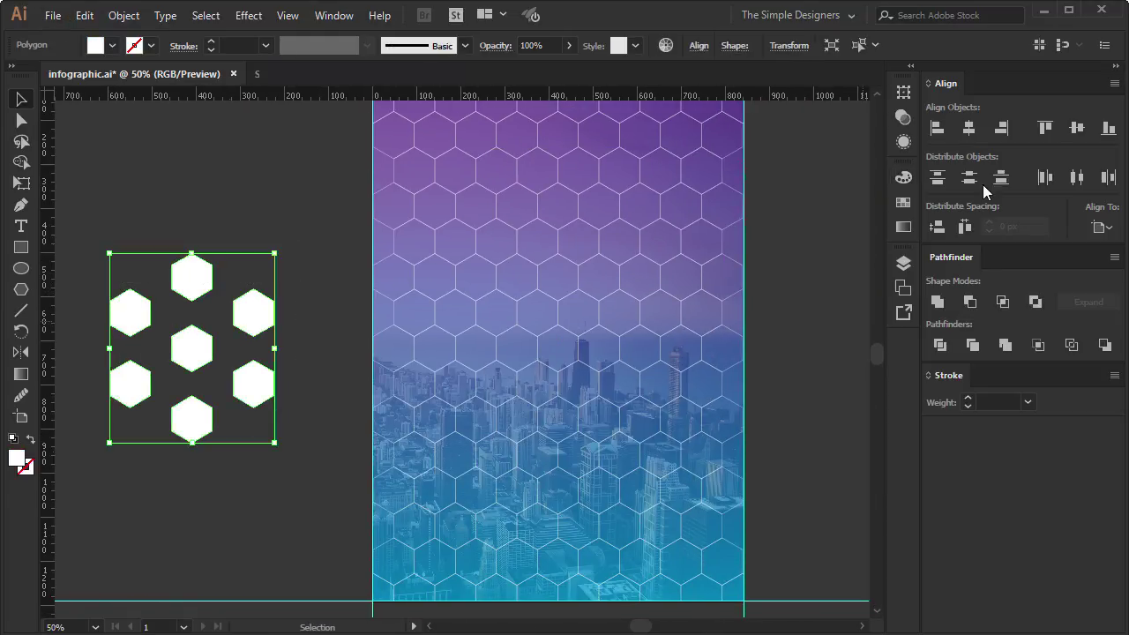
left_click(968, 127)
left_click(1075, 129)
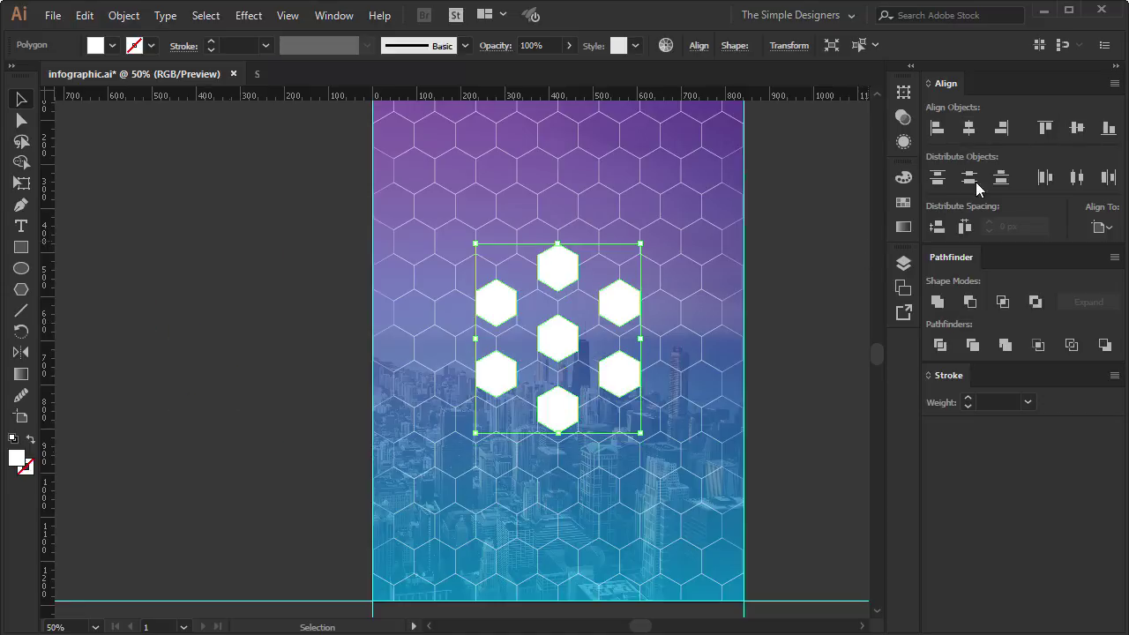
key("ctrl+z")
left_click(836, 241)
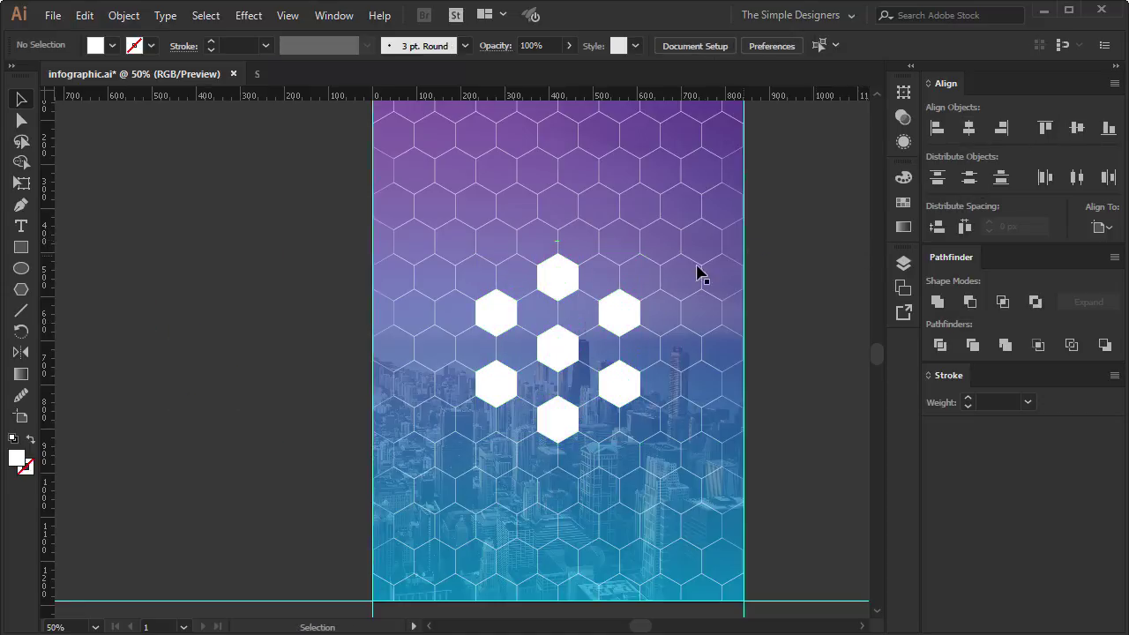
left_click(549, 290)
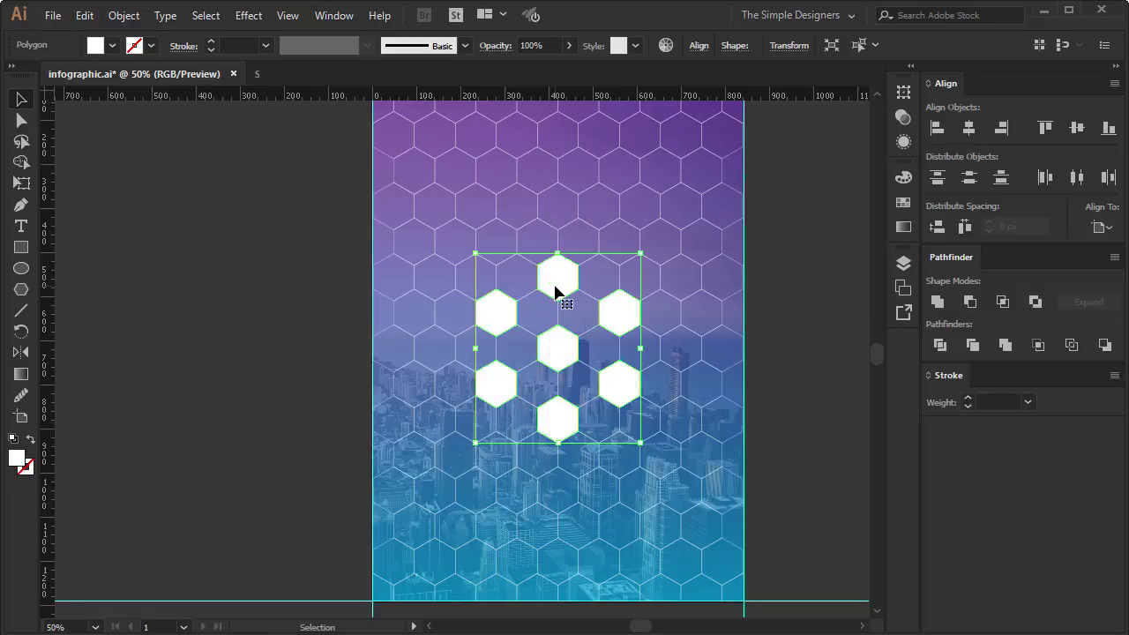
left_click(804, 240)
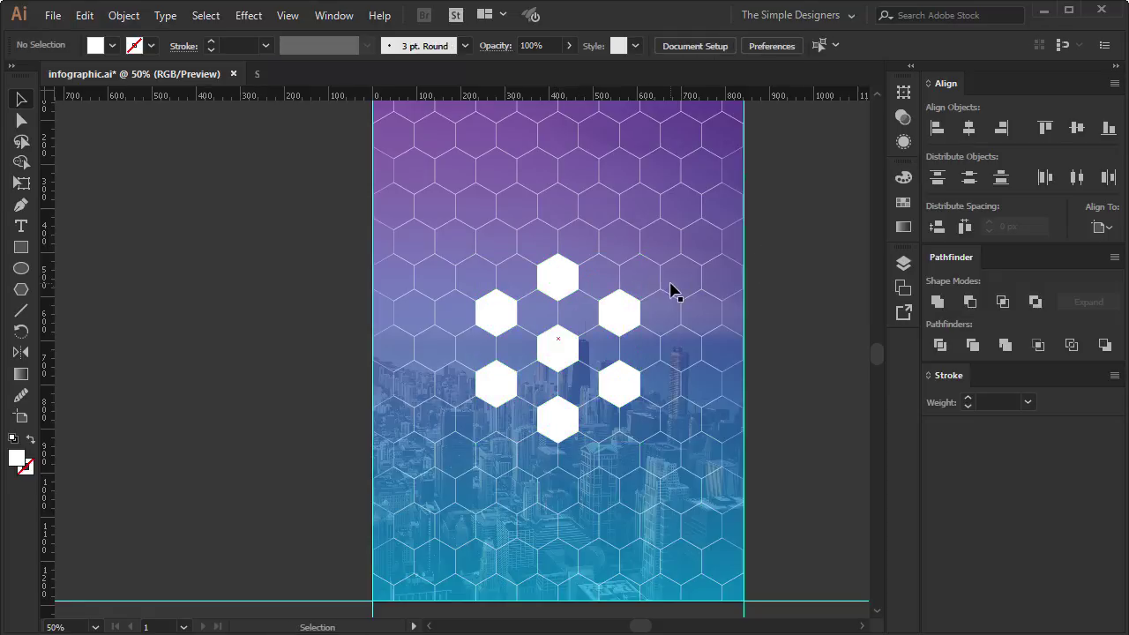
scroll(726, 326, "up", 2)
scroll(725, 325, "up", 2)
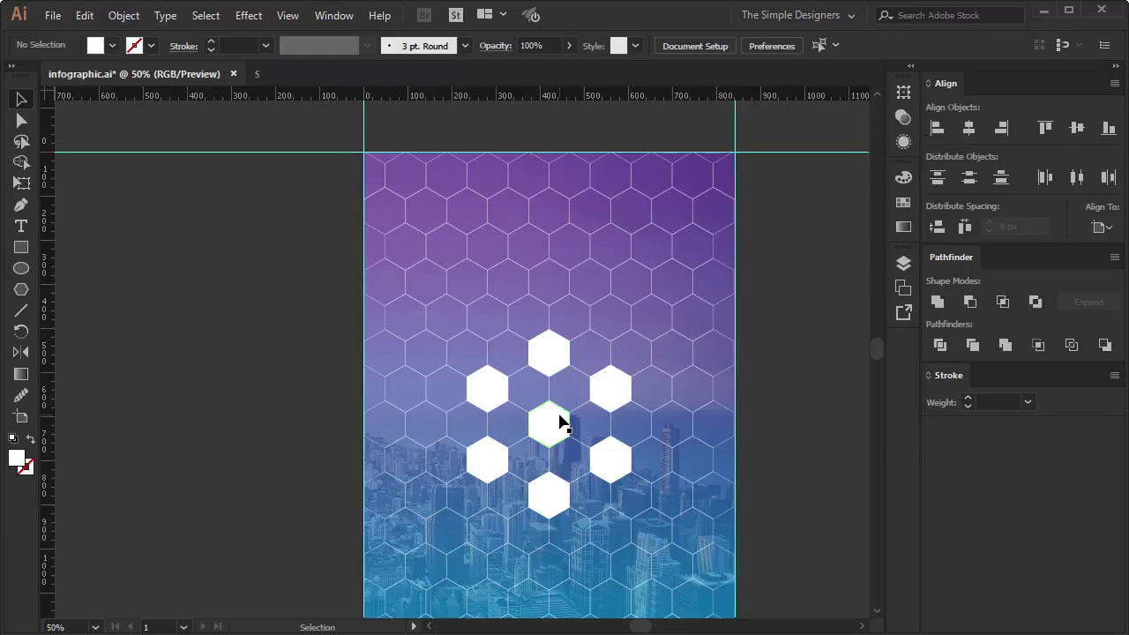
- Enlarge the centre hexagon and turn it into a white outline
left_click(561, 421)
left_click_drag(568, 398, 734, 330)
left_click(569, 45)
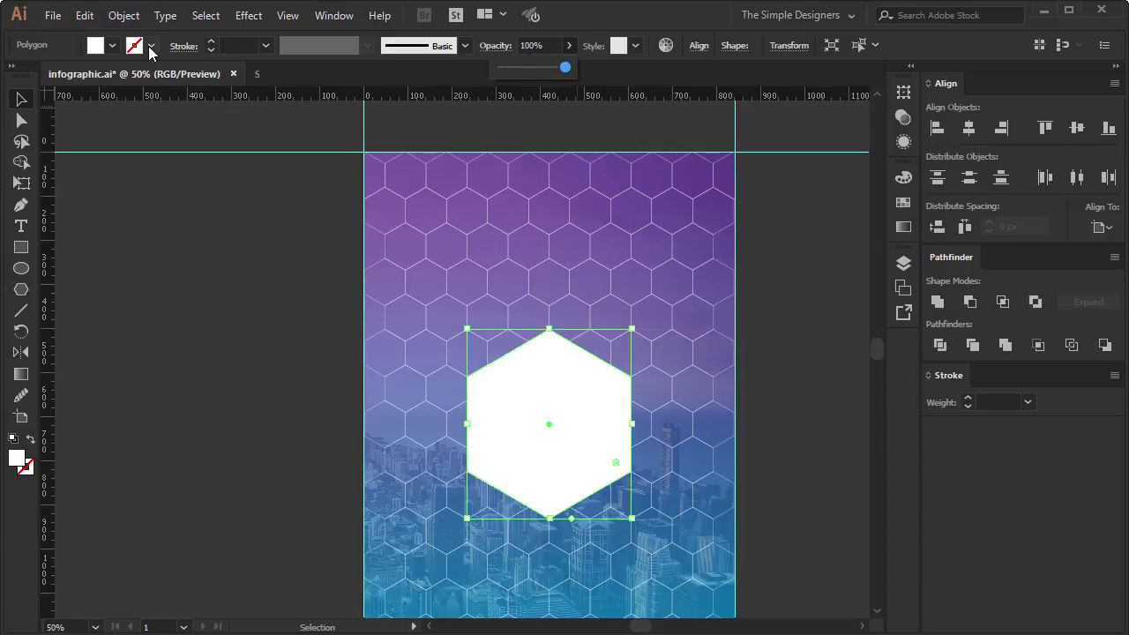
left_click(31, 439)
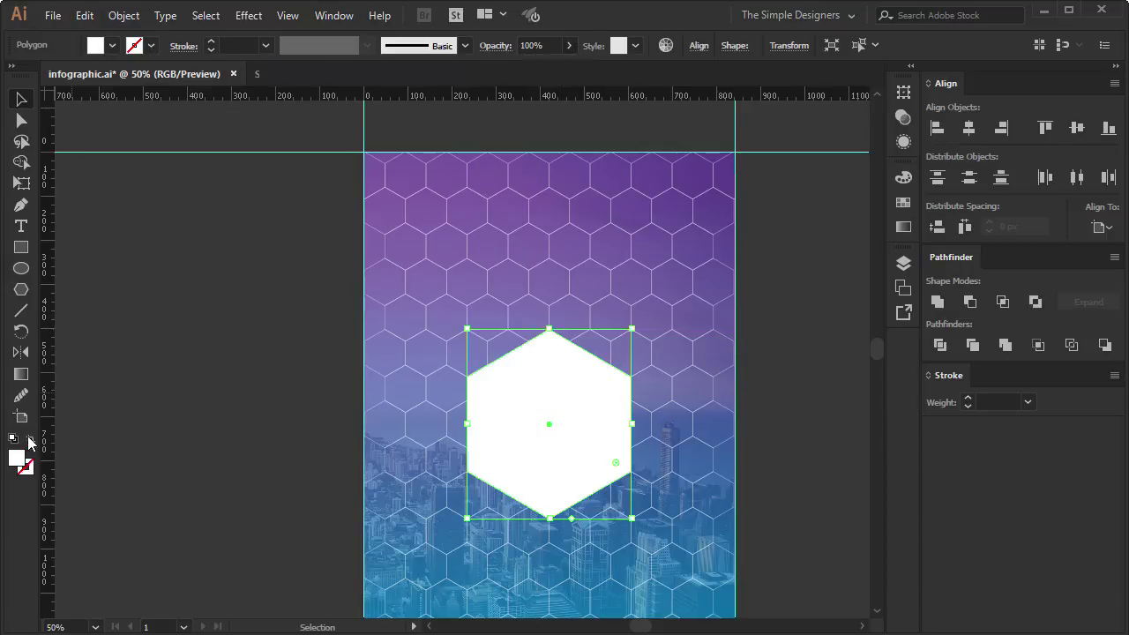
left_click(792, 328)
scroll(537, 361, "up", 1)
- Move the top and bottom small hexagons outward from the centre
left_click(551, 362)
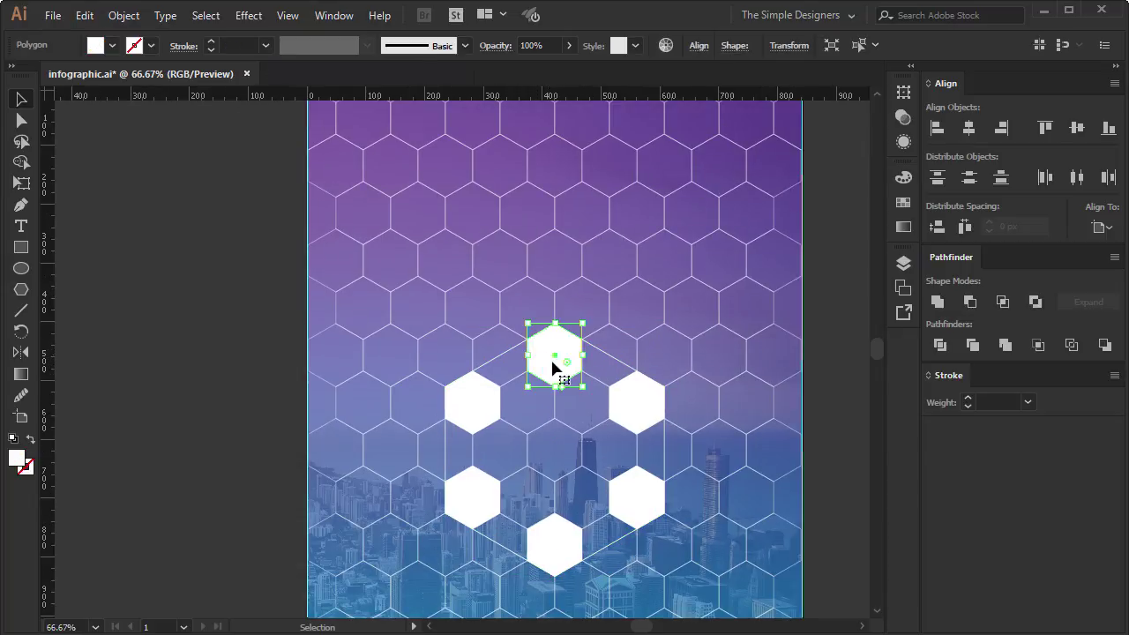
left_click_drag(554, 364, 558, 266)
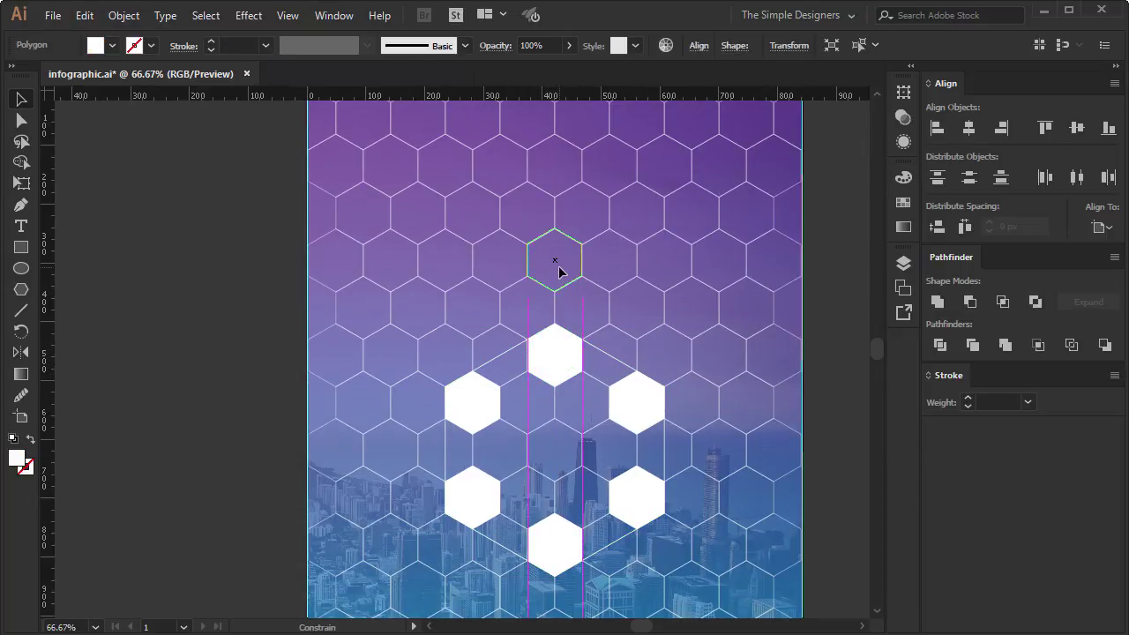
left_click_drag(558, 272, 556, 270)
mouse_move(597, 409)
left_mouse_down()
mouse_move(580, 327)
mouse_move(575, 422)
left_mouse_up()
left_click_drag(655, 315, 739, 357)
- Spread the side hexagons diagonally outward into separate honeycomb cells
key("ctrl+equal")
key("ctrl+equal")
key("ctrl+equal")
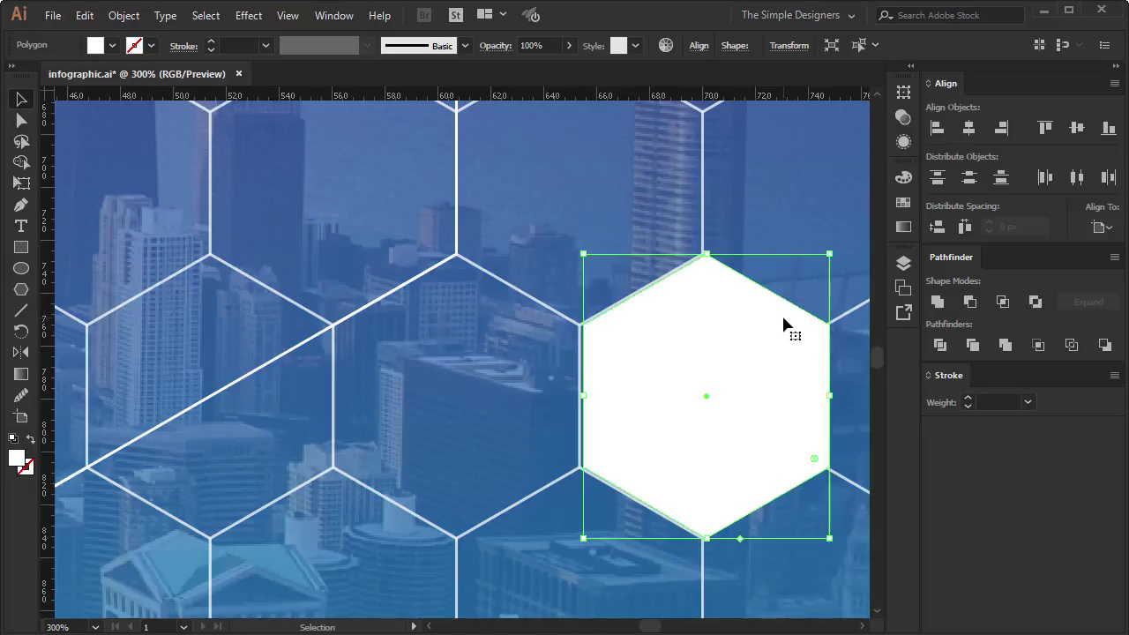
left_click_drag(783, 324, 384, 381)
key("ctrl+minus")
key("ctrl+minus")
key("ctrl+minus")
key("ctrl+equal")
key("ctrl+equal")
key("ctrl+equal")
key("ctrl+minus")
key("ctrl+minus")
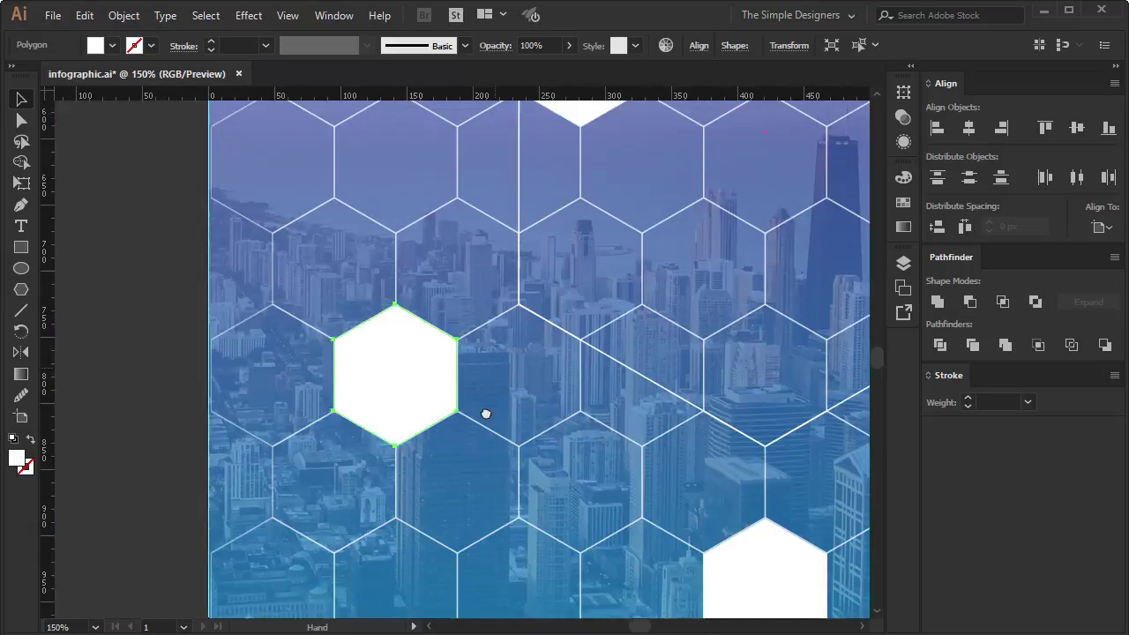
left_click_drag(485, 413, 432, 618)
left_click_drag(522, 336, 358, 246)
key("ctrl+minus")
key("ctrl+minus")
left_click_drag(491, 392, 573, 344)
left_click(503, 403)
key("ctrl+equal")
left_click_drag(470, 385, 561, 351)
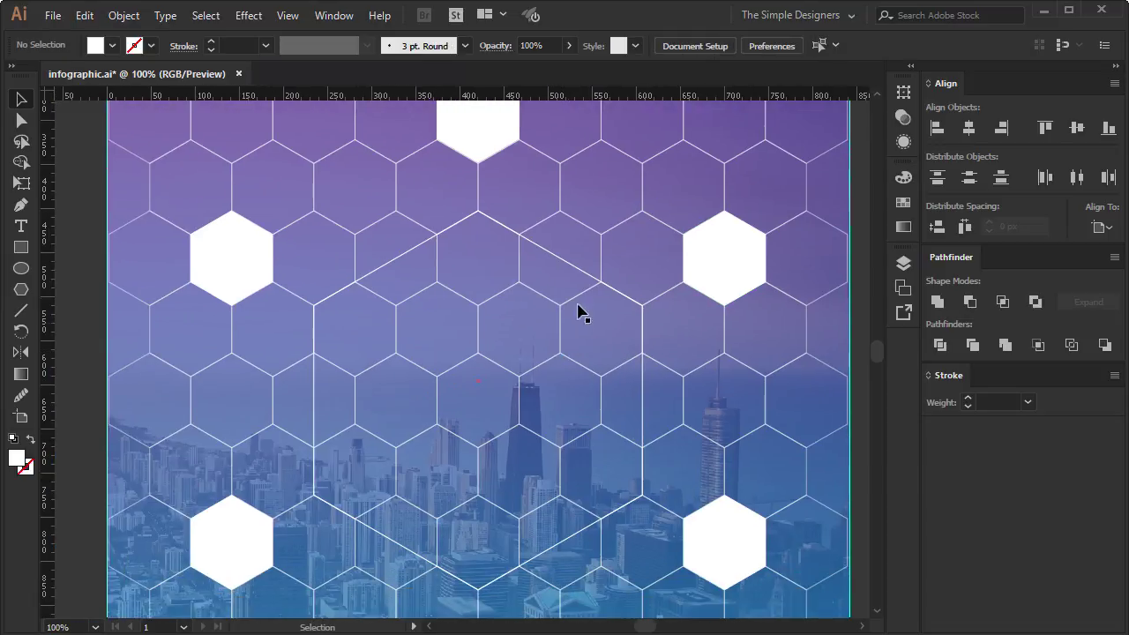
left_click(596, 283)
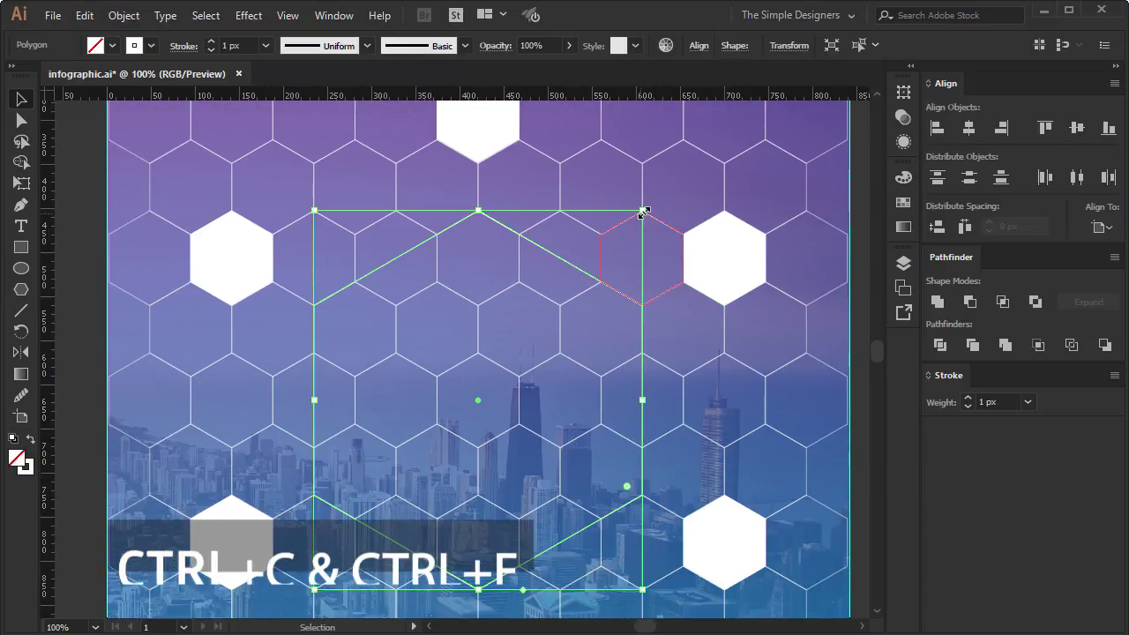
- Duplicate the large hexagon outline in front, shrink it, and eyedropper a white fill
key("ctrl+c")
key("ctrl+f")
left_click_drag(642, 212, 620, 257)
key("i")
left_click(723, 255)
key("v")
- Resize the white hexagons, shrinking the large one and enlarging the central one
scroll(736, 373, "down", 1)
left_click(819, 340)
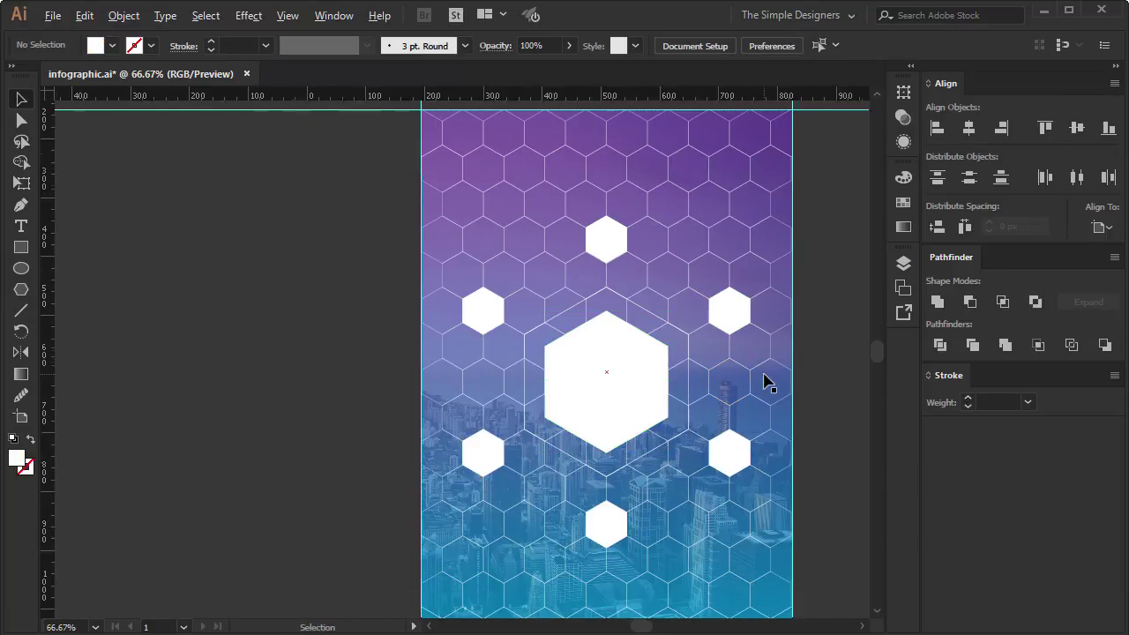
left_click(567, 378)
left_click_drag(642, 289, 635, 328)
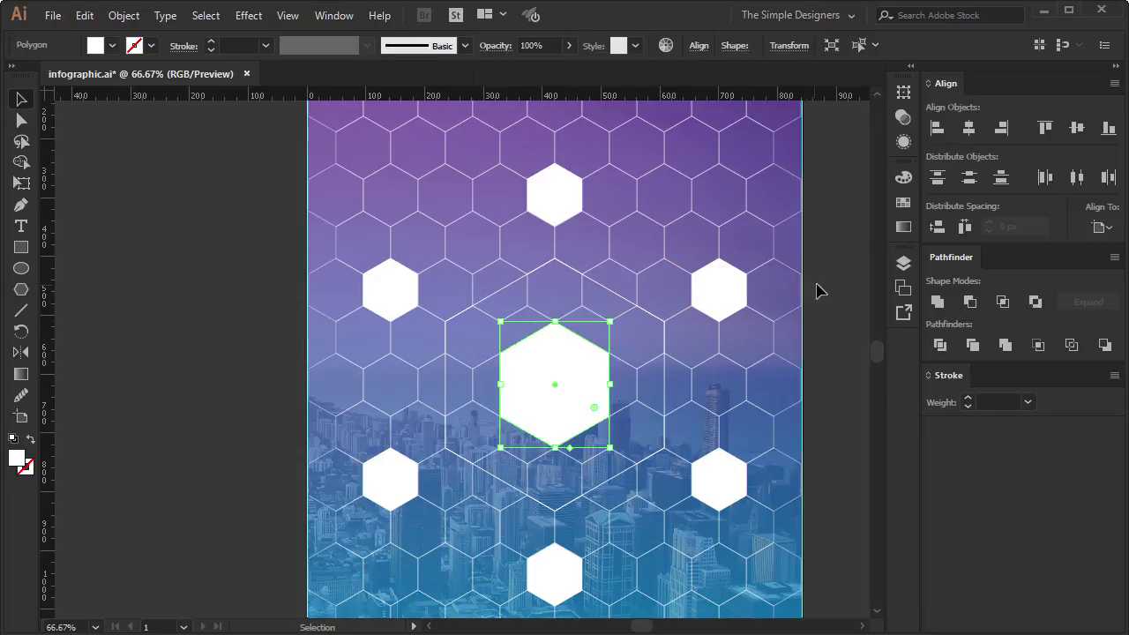
left_click(819, 378)
left_click(570, 396)
left_click_drag(614, 323, 638, 289)
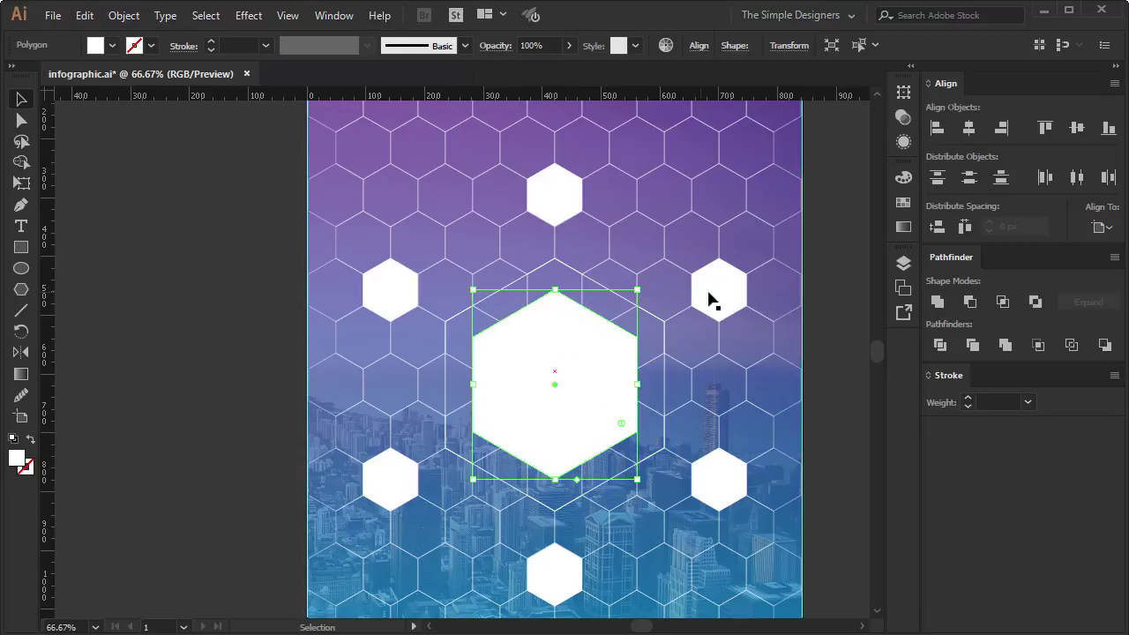
left_click(851, 265)
- Give the large hexagon outline a white fill, no stroke, and 10% opacity
left_click(653, 322)
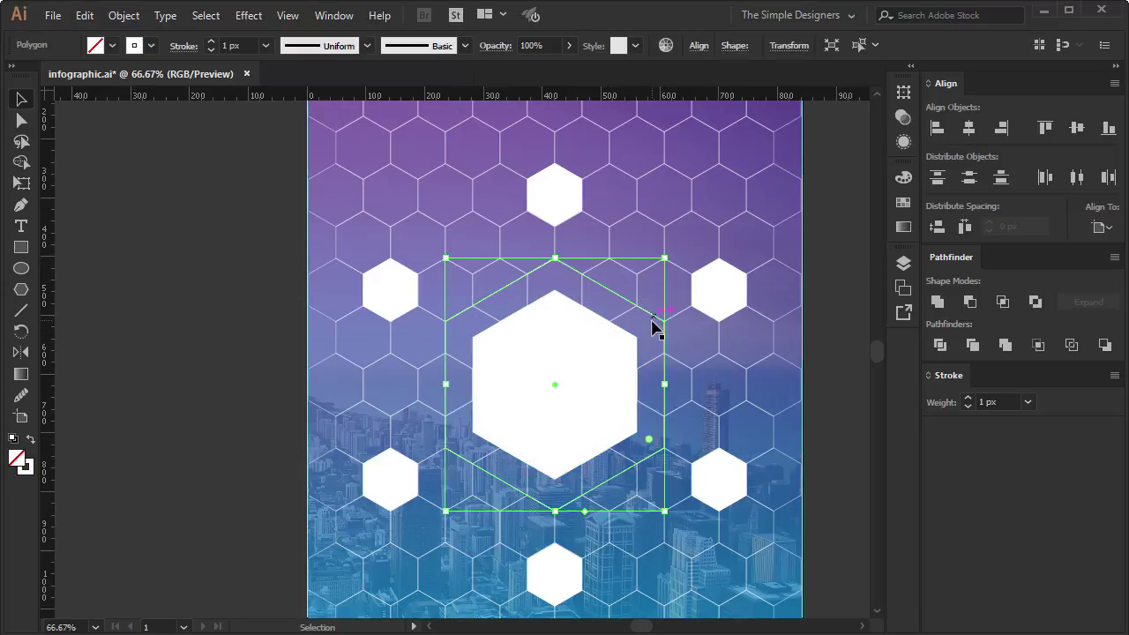
key("shift+x")
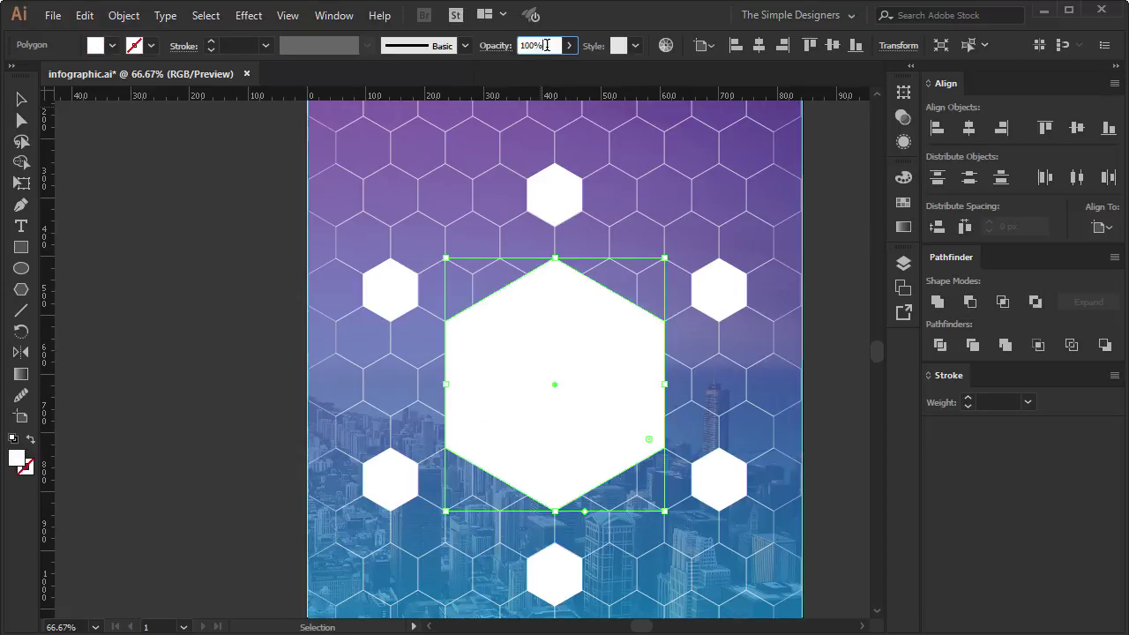
type("20")
key("Return")
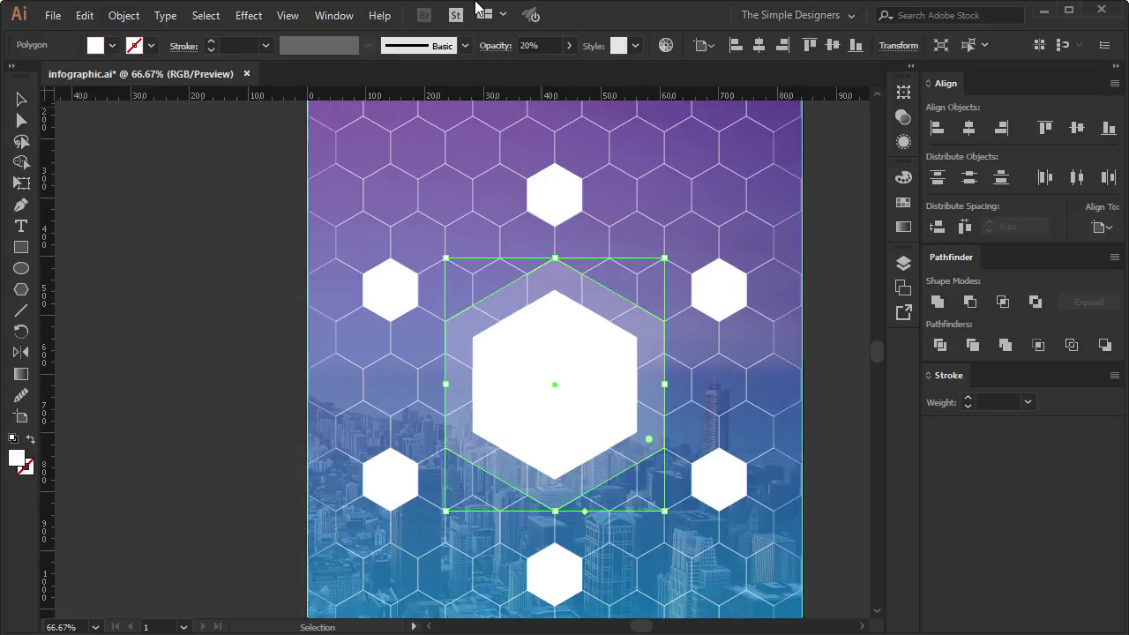
left_click(520, 44)
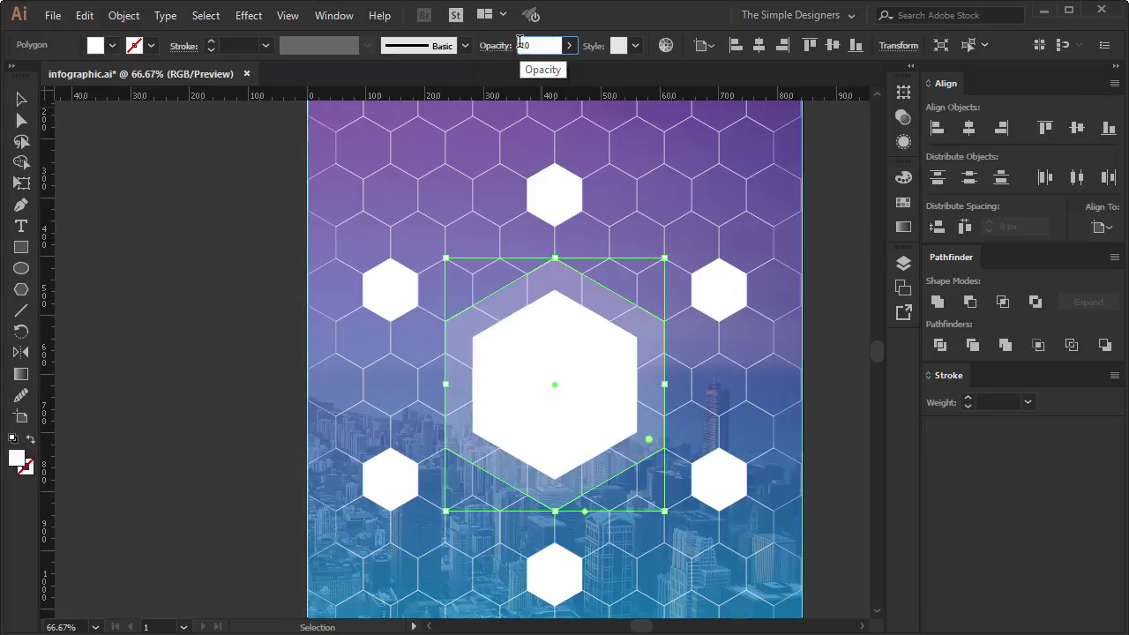
key("i")
type("vv")
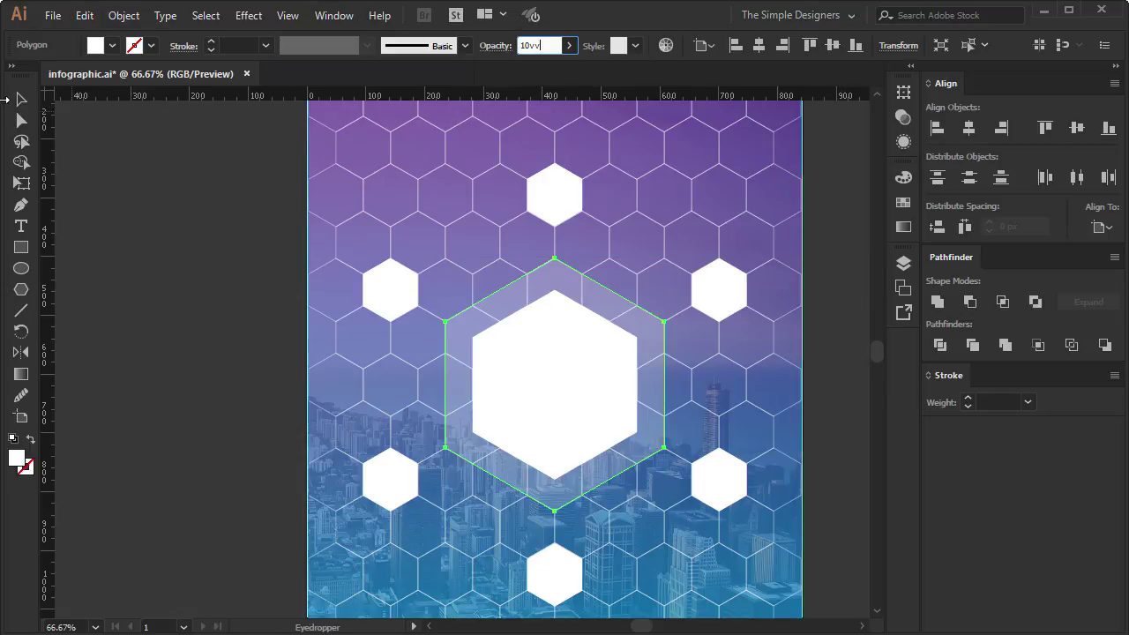
left_click(24, 100)
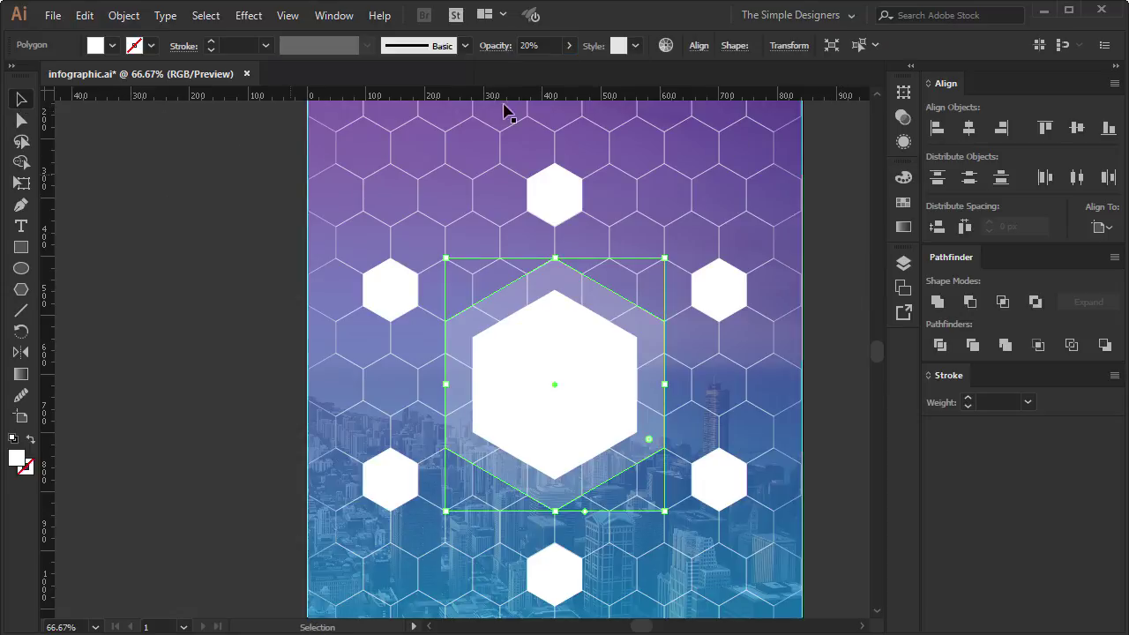
left_click(533, 45)
type("10")
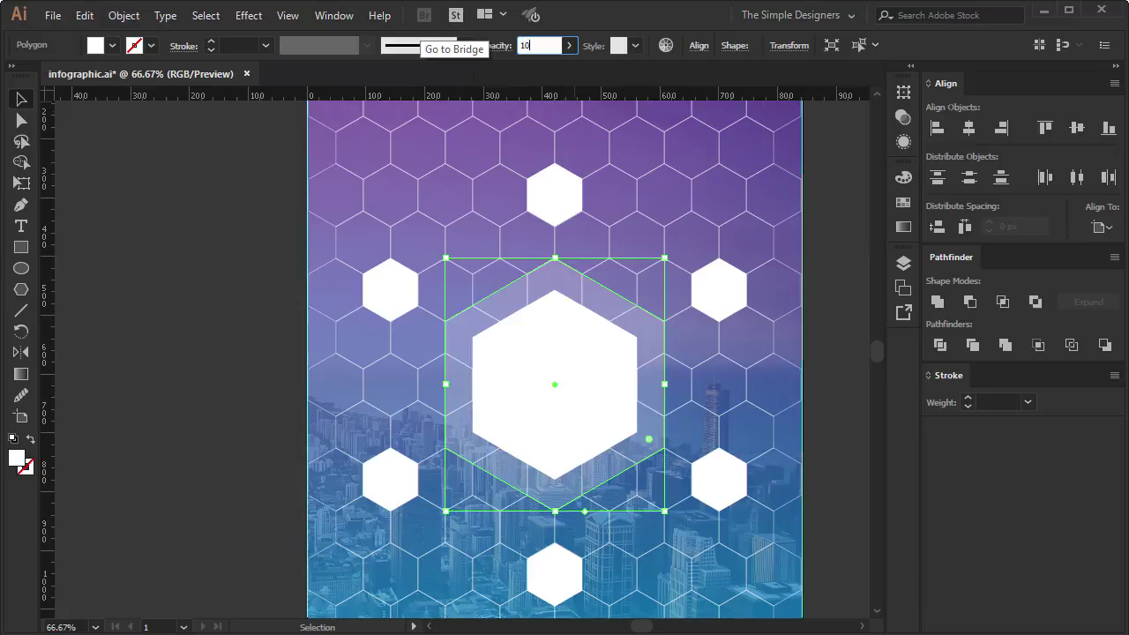
key("Return")
- Send the translucent large hexagon one step back behind the central white hexagon
left_click(849, 285)
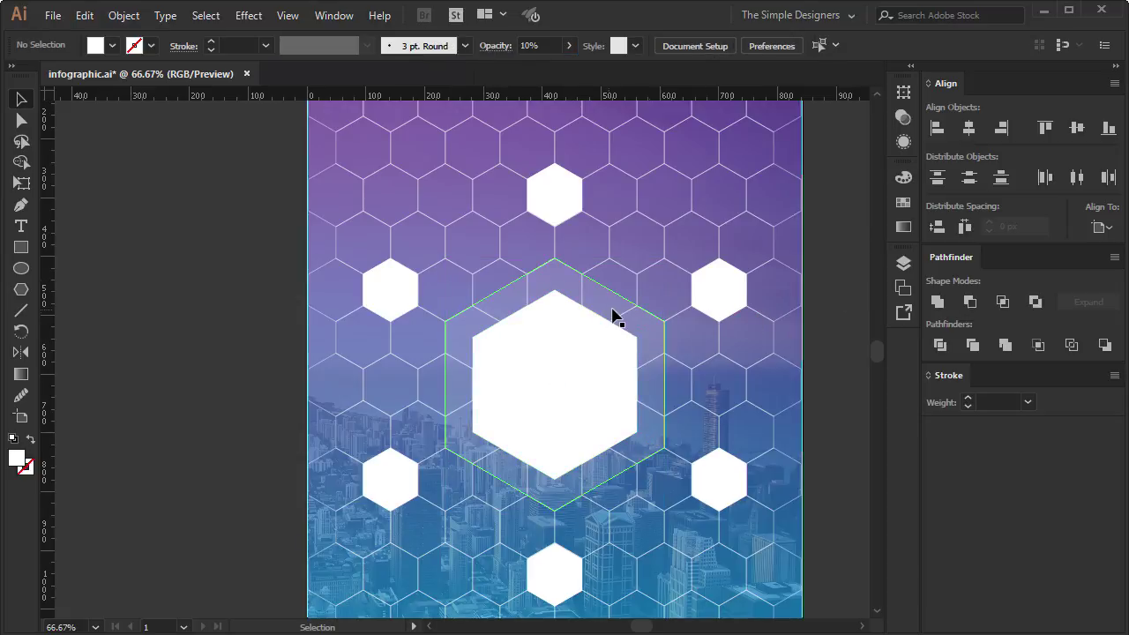
left_click(613, 316)
key("ctrl+bracketleft")
left_click(570, 351)
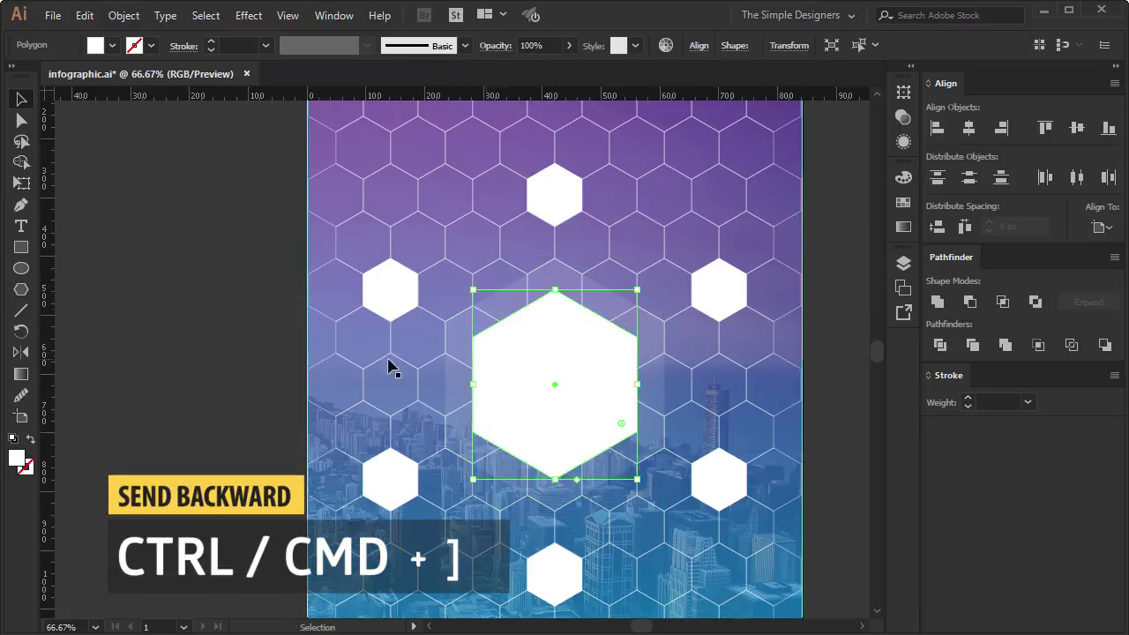
- Copy the central white hexagon in front and enlarge it to reach the outer hexagons
left_click(397, 371)
key("a")
left_click(584, 370)
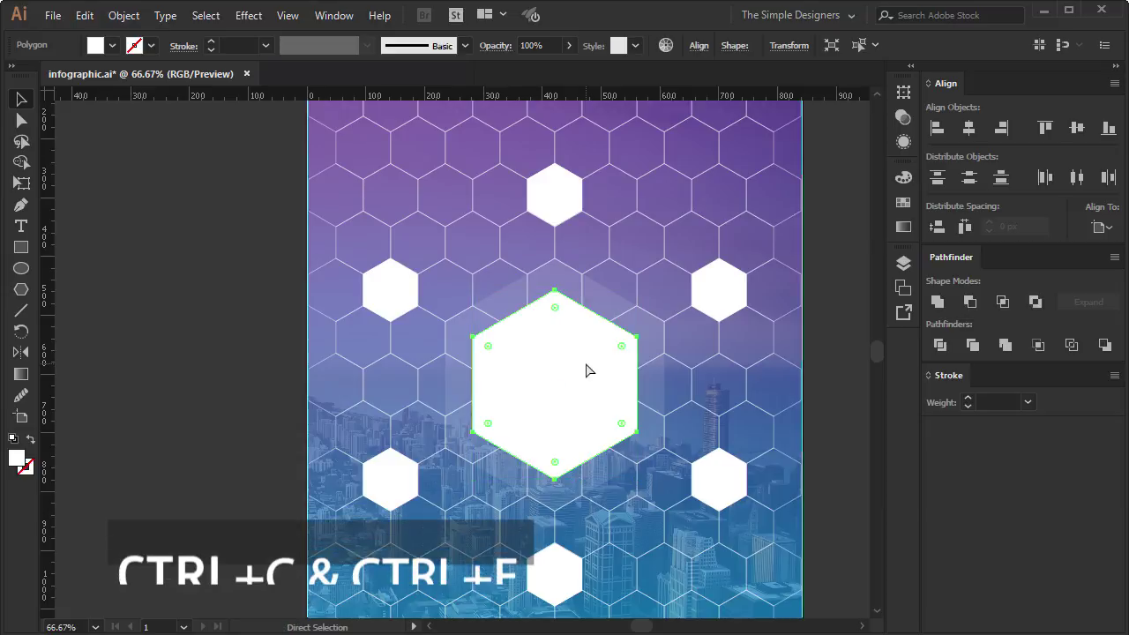
key("ctrl+c")
key("ctrl+f")
key("v")
left_click_drag(637, 289, 745, 192)
- Turn the enlarged copy into a 3 px white dashed outline with round joins
left_click(30, 439)
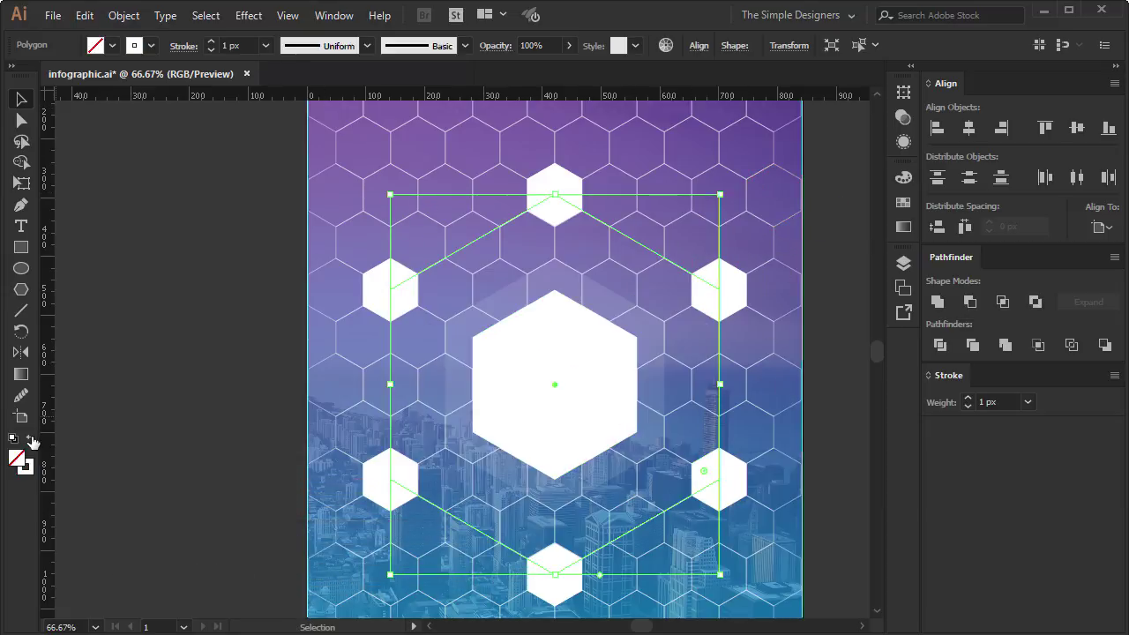
left_click(212, 43)
left_click(211, 43)
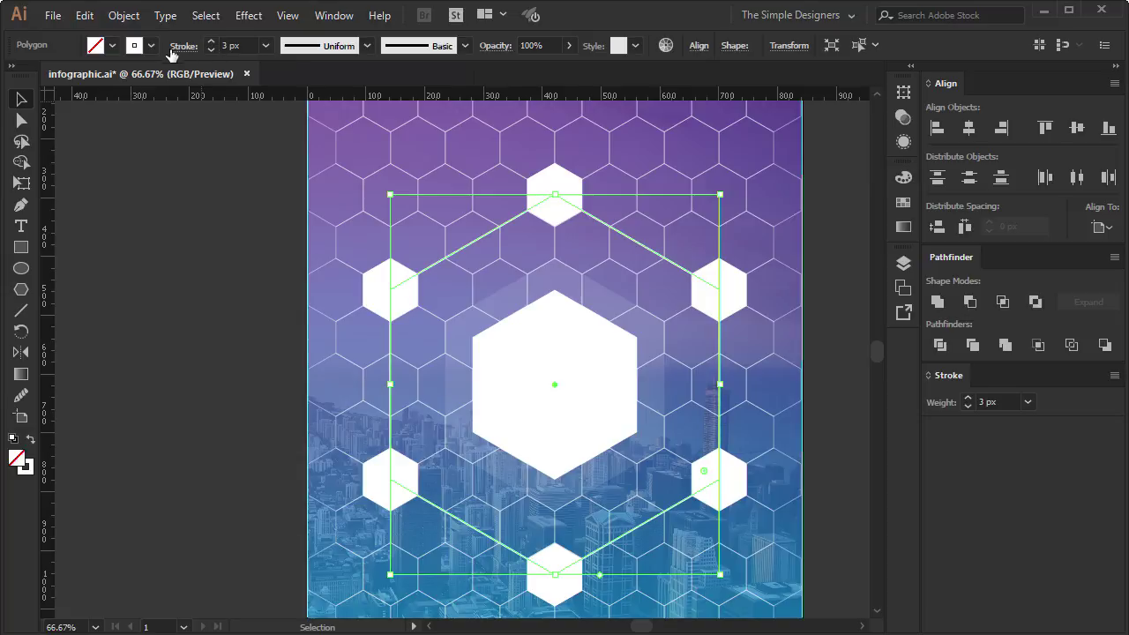
left_click(92, 112)
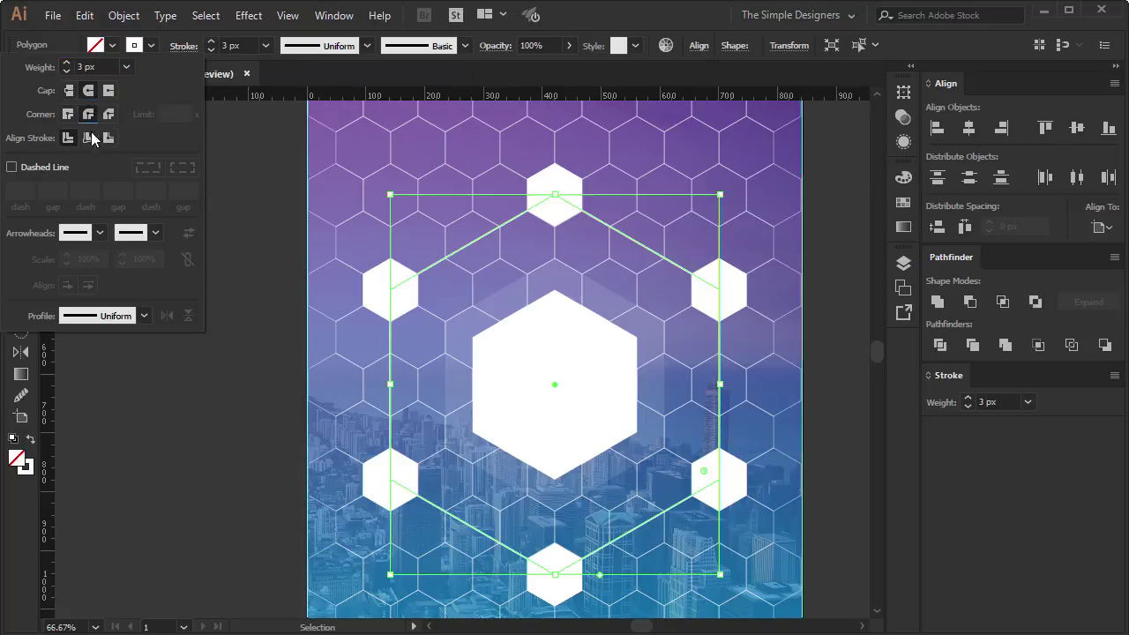
left_click(12, 167)
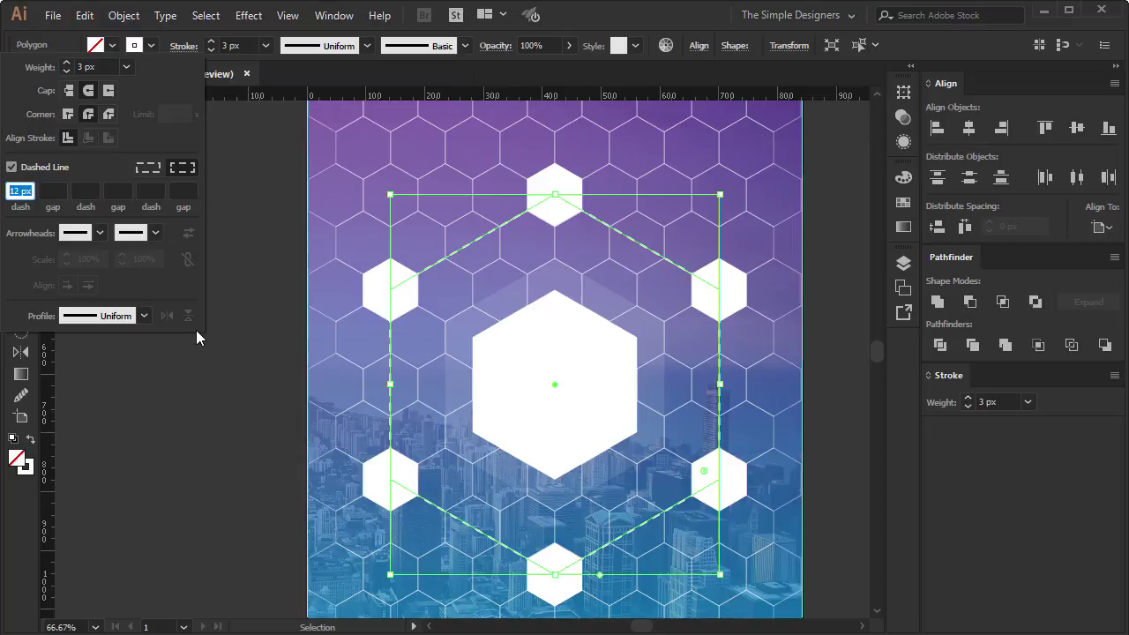
left_click(251, 182)
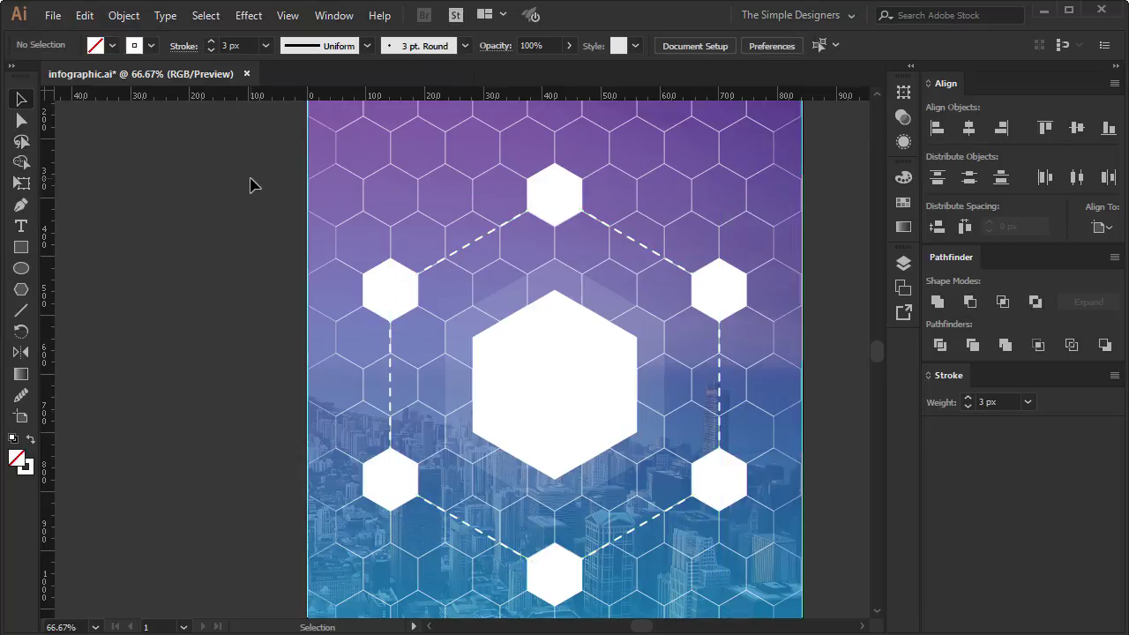
scroll(806, 350, "up", 1)
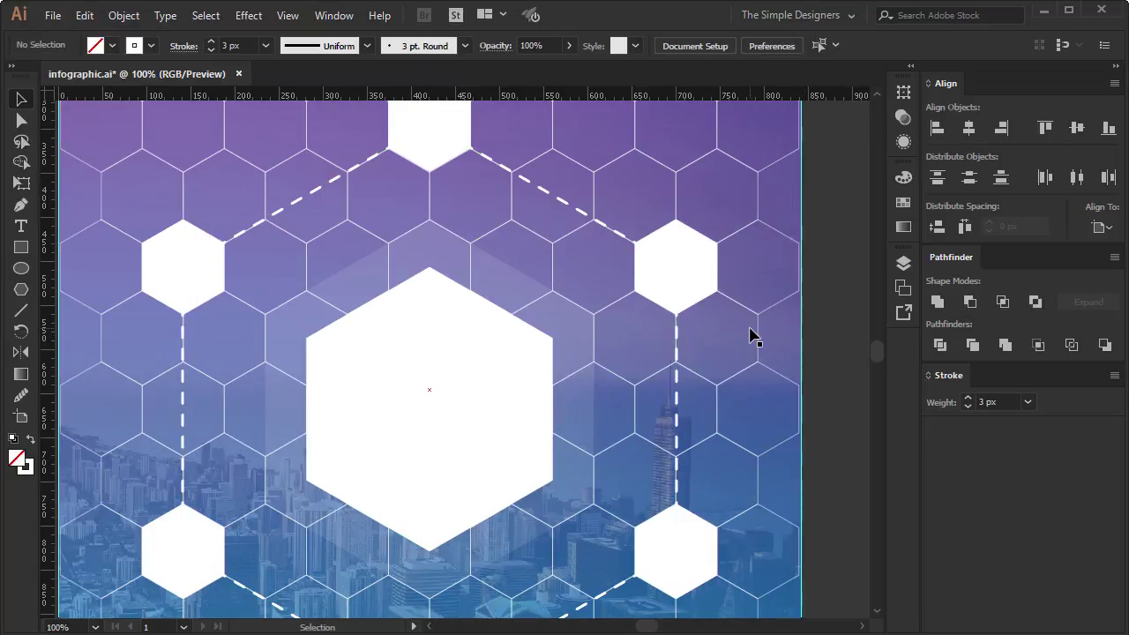
scroll(748, 335, "down", 1)
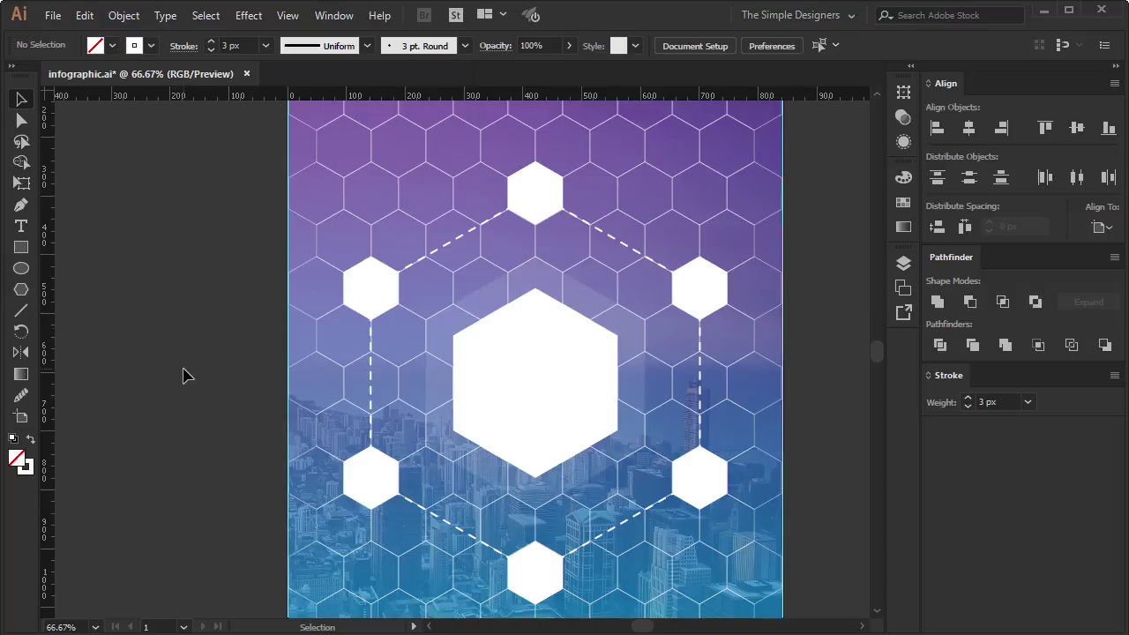
- Draw a first spoke from the left hexagon's corner and give it the dashed outline's style
left_click(24, 313)
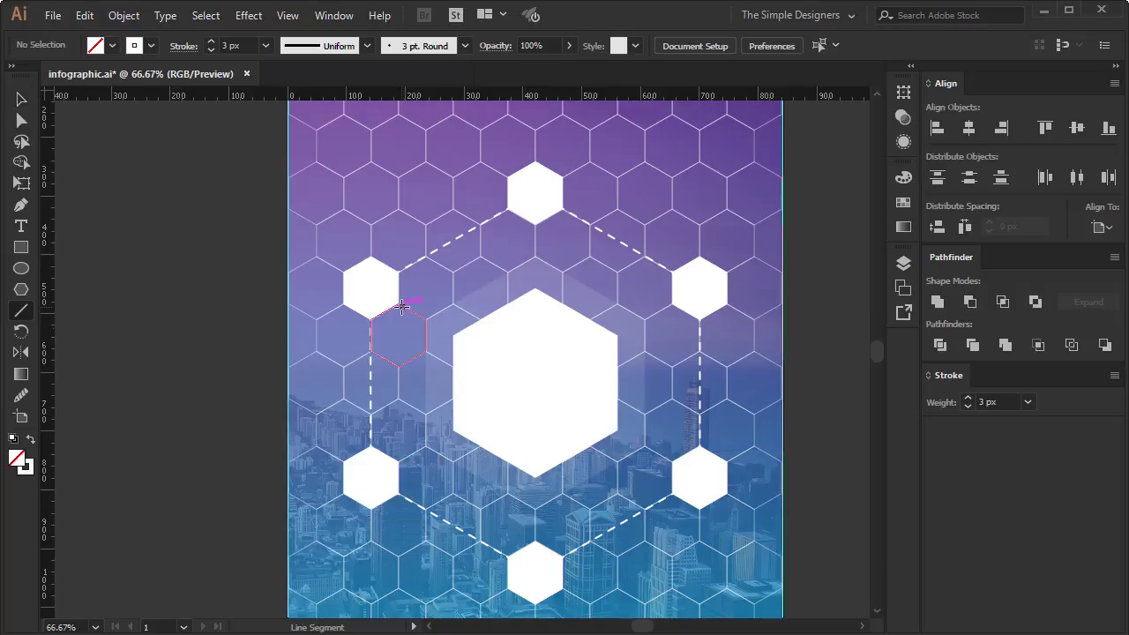
left_click_drag(398, 304, 455, 335)
key("i")
left_click(443, 246)
key("ctrl+shift+a")
key("v")
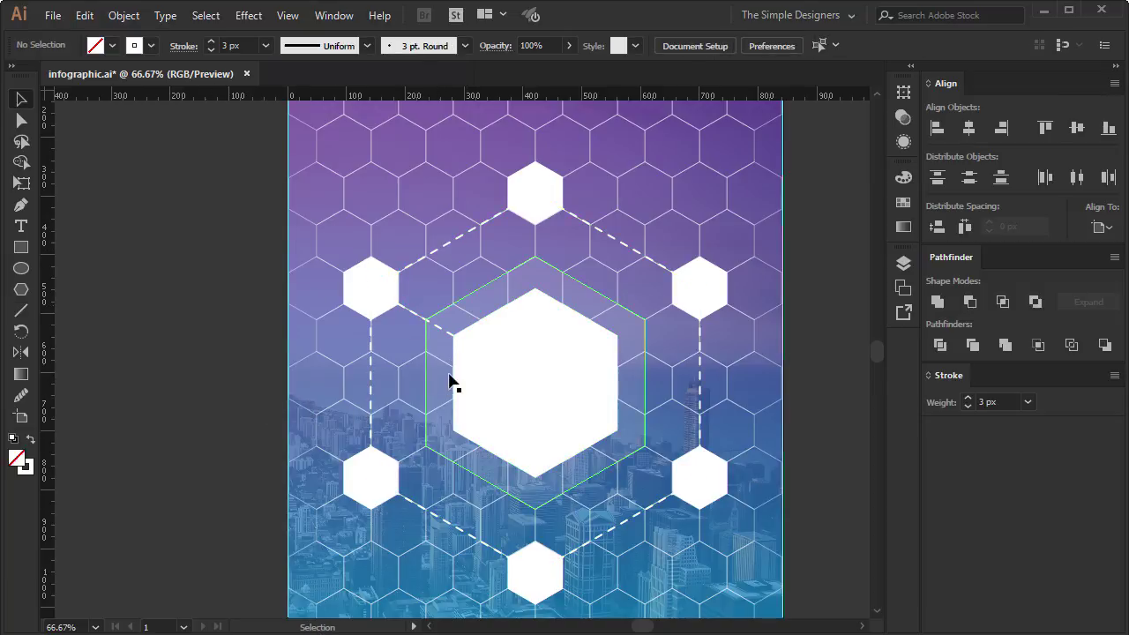
- Duplicate the dashed spoke and snap the copy between hexagon corners
left_click_drag(417, 319, 631, 443)
scroll(757, 447, "up", 1)
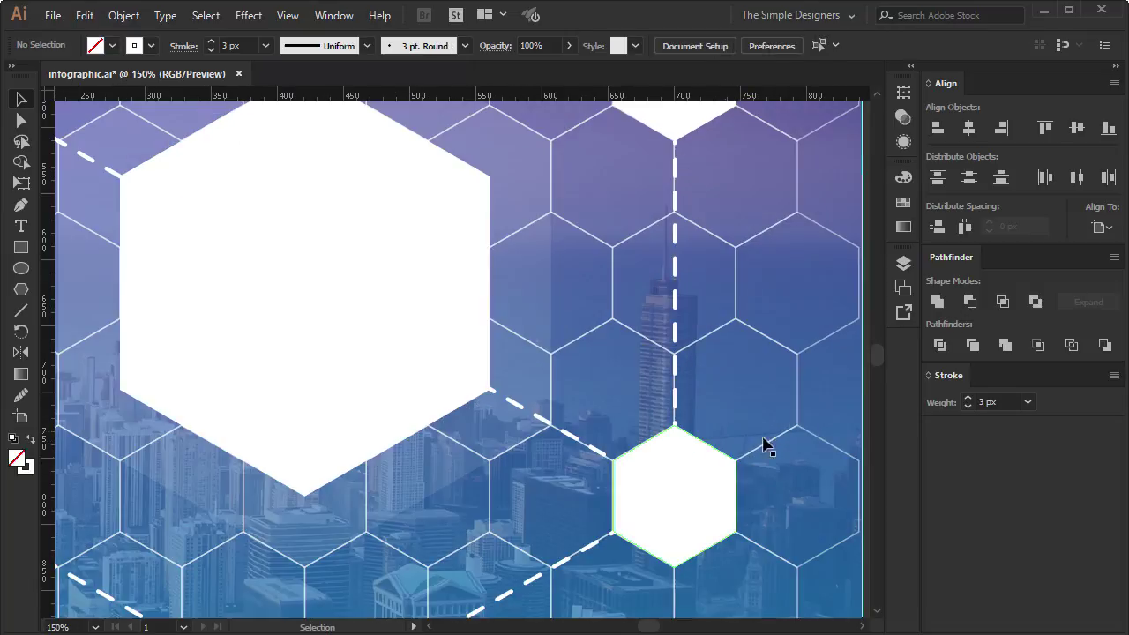
scroll(648, 472, "up", 2)
left_click_drag(562, 447, 578, 454)
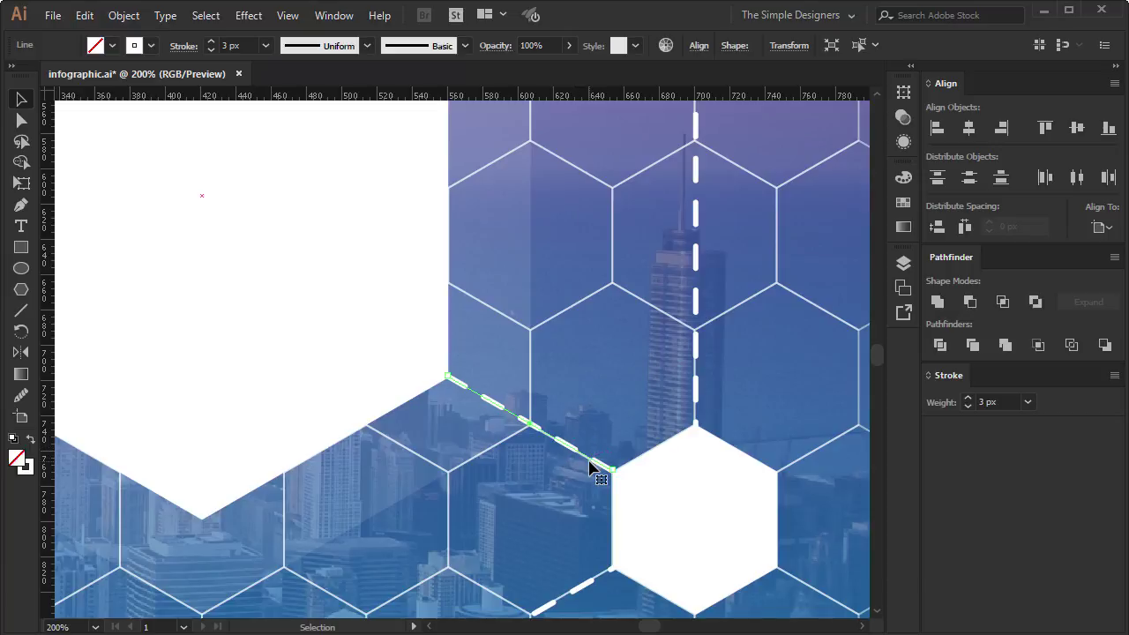
scroll(591, 470, "down", 1)
scroll(589, 436, "down", 1)
scroll(280, 428, "down", 1)
- Draw dashed spokes to the lower-left, right, top and bottom small hexagons
key("backslash")
scroll(440, 384, "up", 1)
left_click_drag(405, 373, 324, 419)
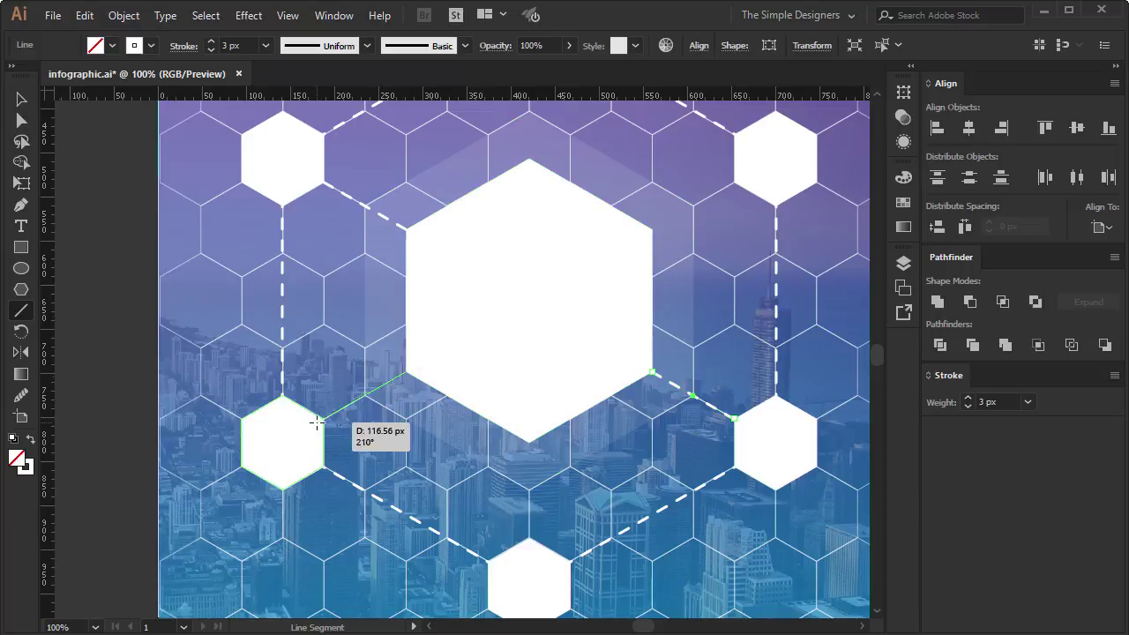
left_click_drag(616, 314, 553, 429)
left_click_drag(670, 296, 589, 342)
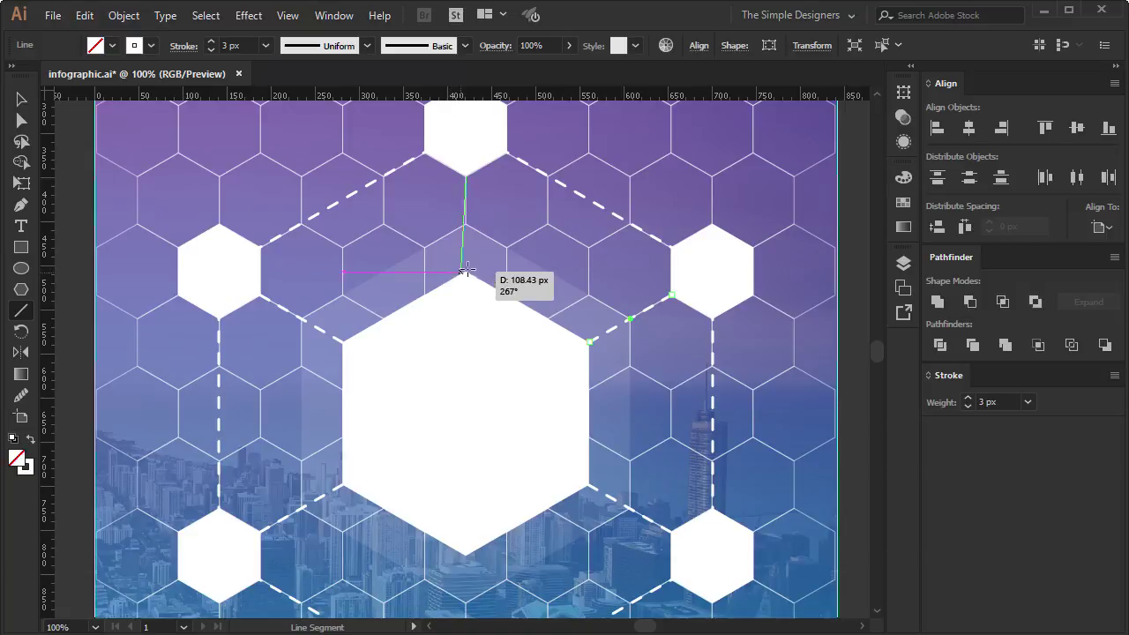
left_click_drag(467, 174, 465, 273)
left_click_drag(476, 433, 507, 254)
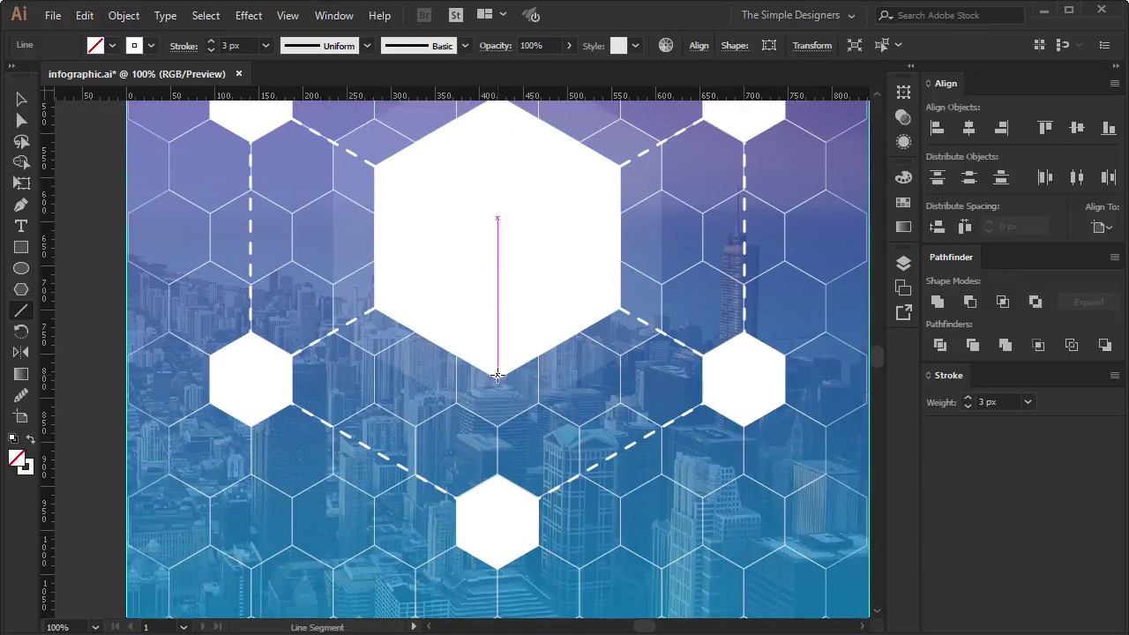
left_click_drag(497, 379, 497, 478)
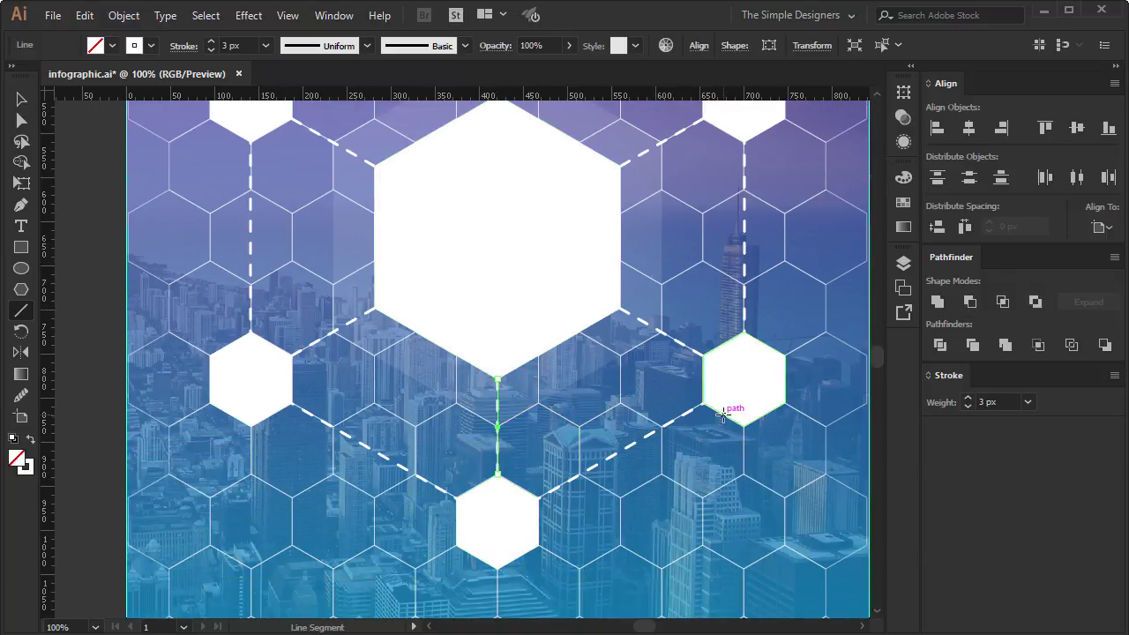
key("v")
key("ctrl+minus")
key("ctrl+minus")
mouse_move(842, 335)
left_mouse_down()
mouse_move(776, 355)
mouse_move(784, 378)
mouse_move(784, 335)
mouse_move(785, 348)
left_mouse_up()
key("ctrl+plus")
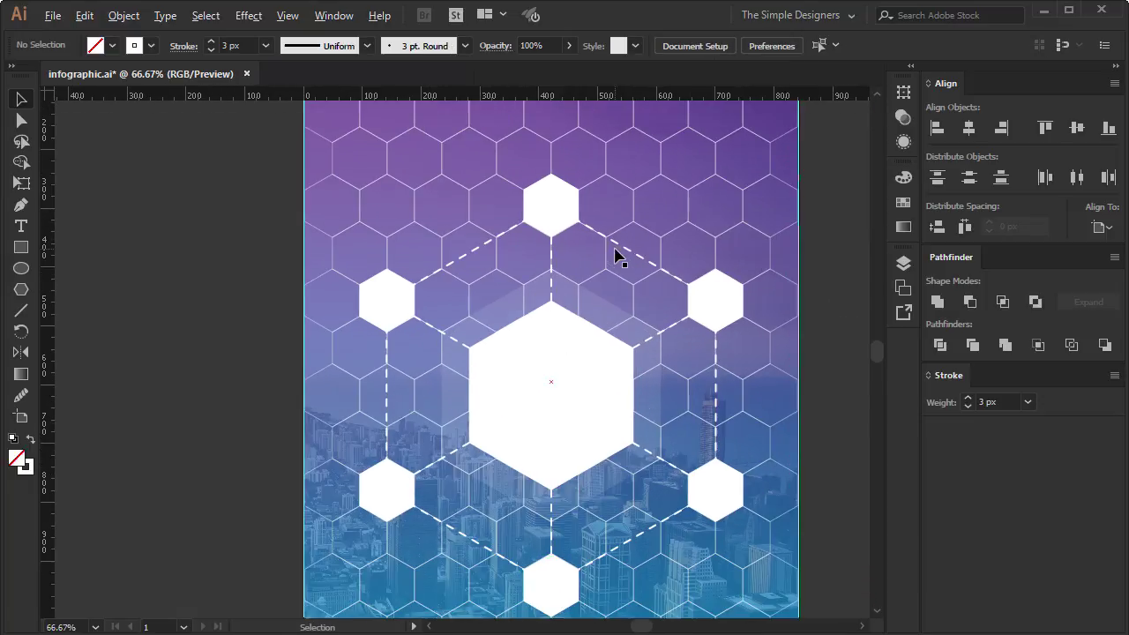
- Group the dashed hexagon outline together with its dashed spokes
left_click(552, 256)
left_click(551, 260, "shift")
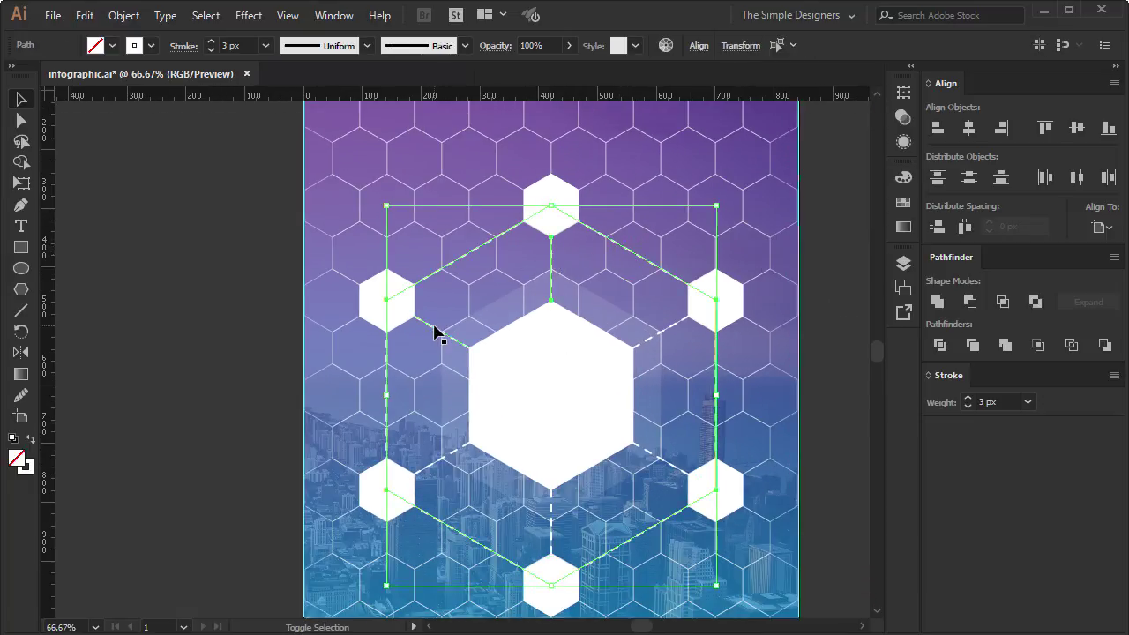
left_click(426, 469, "shift")
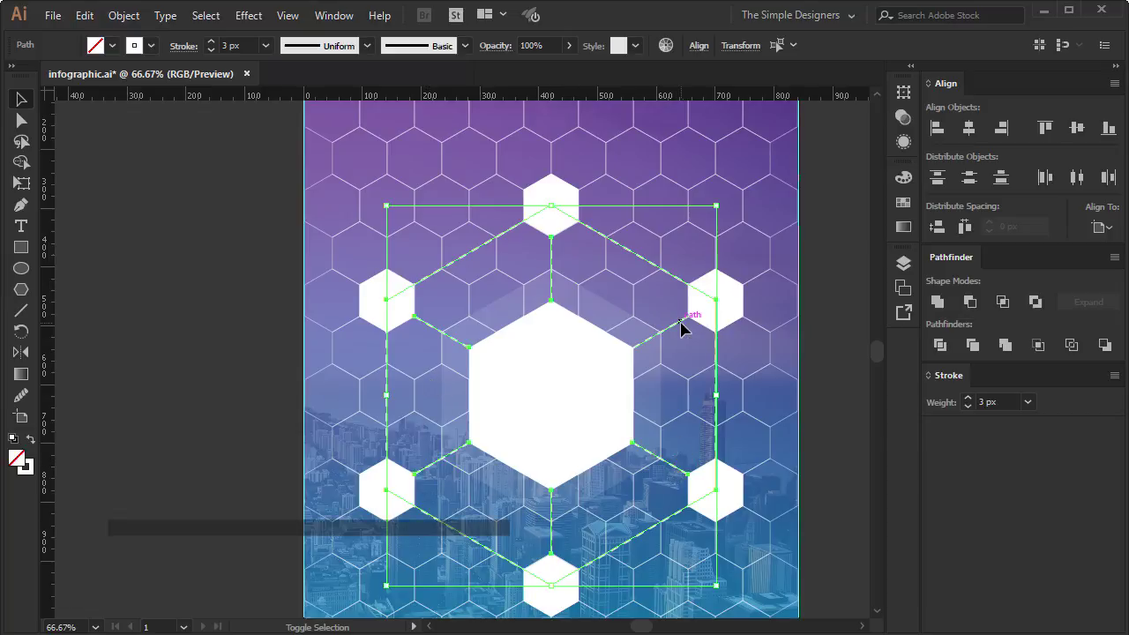
right_click(631, 252)
left_click(676, 358)
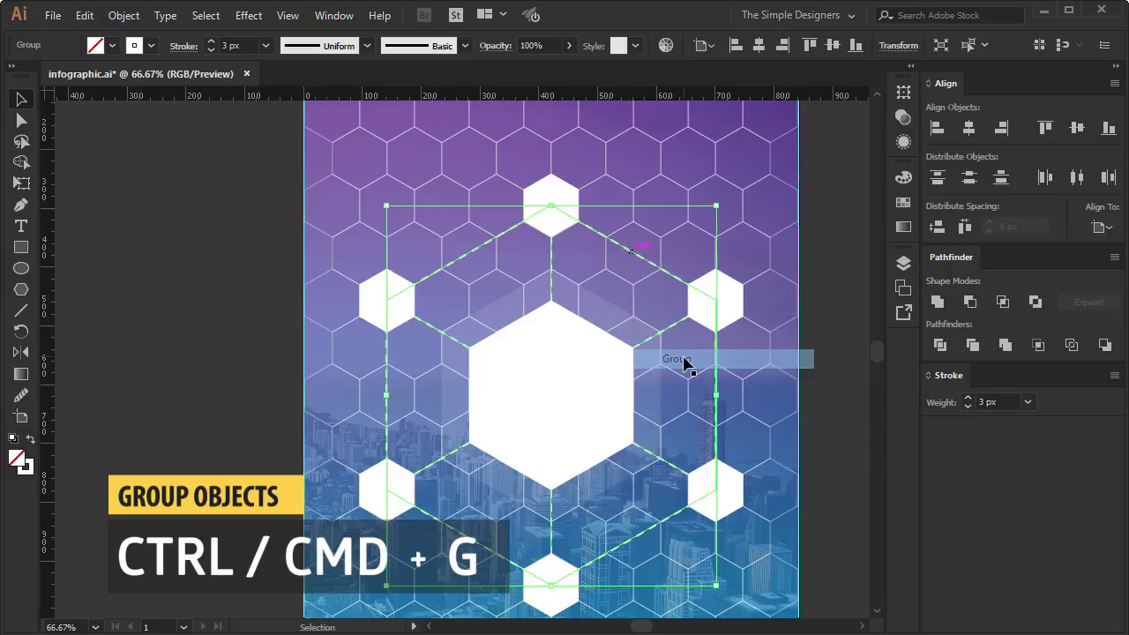
- Drag the head line icon onto the top small hexagon
left_click(829, 269)
scroll(838, 262, "up", 5)
left_click_drag(465, 257, 559, 511)
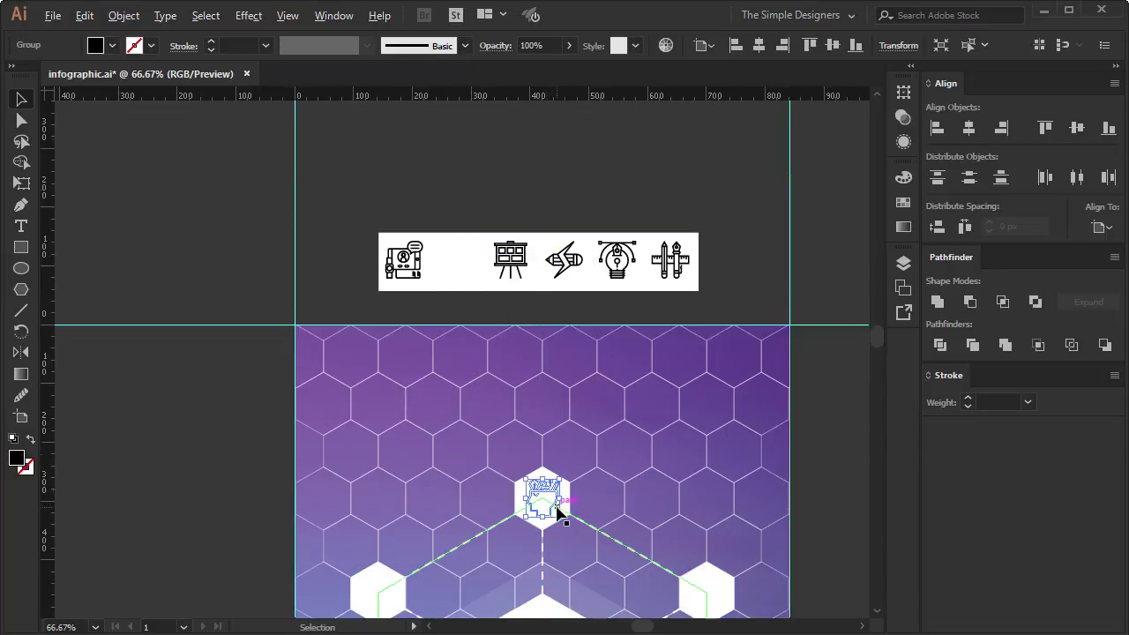
- Cut the head icon out of the top white hexagon with Minus Front
scroll(558, 508, "up", 5)
left_click(615, 397, "shift")
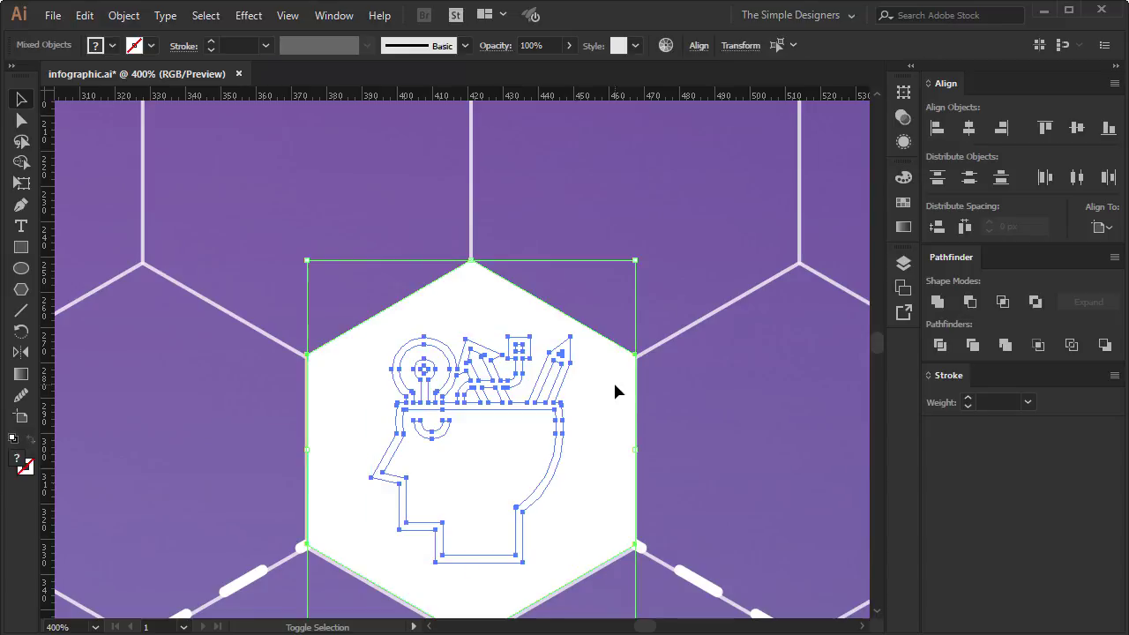
left_click(1102, 345)
scroll(733, 391, "down", 2)
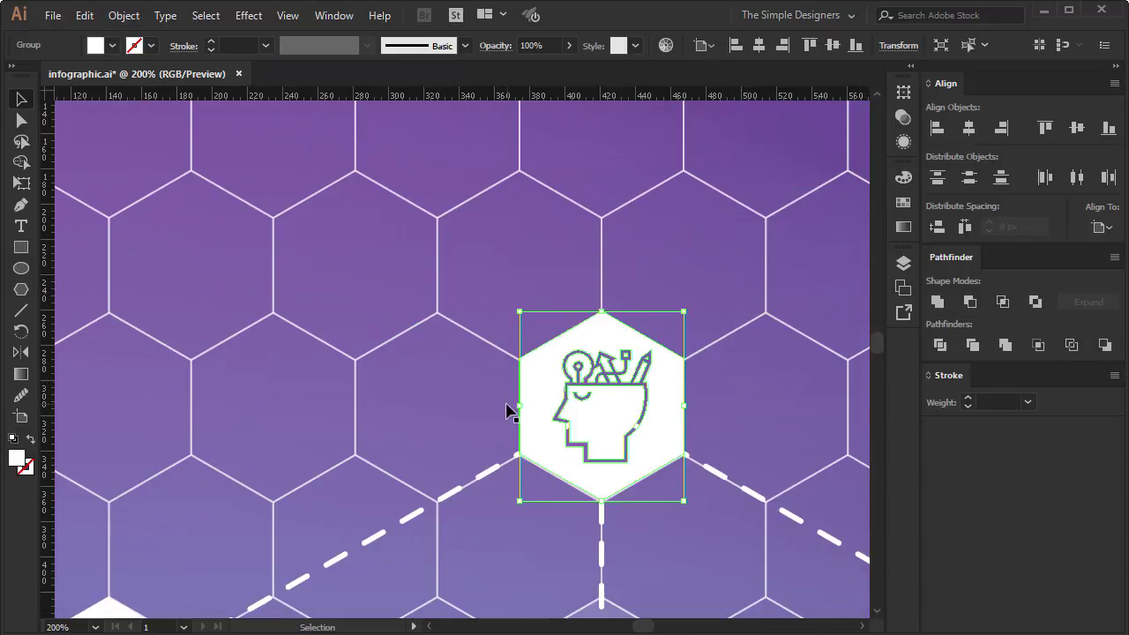
scroll(506, 408, "down", 3)
scroll(468, 190, "up", 1)
left_click(468, 191)
- Center the profile-board icon in the upper-left hexagon and cut it out with Minus Front
left_click_drag(466, 128, 428, 600)
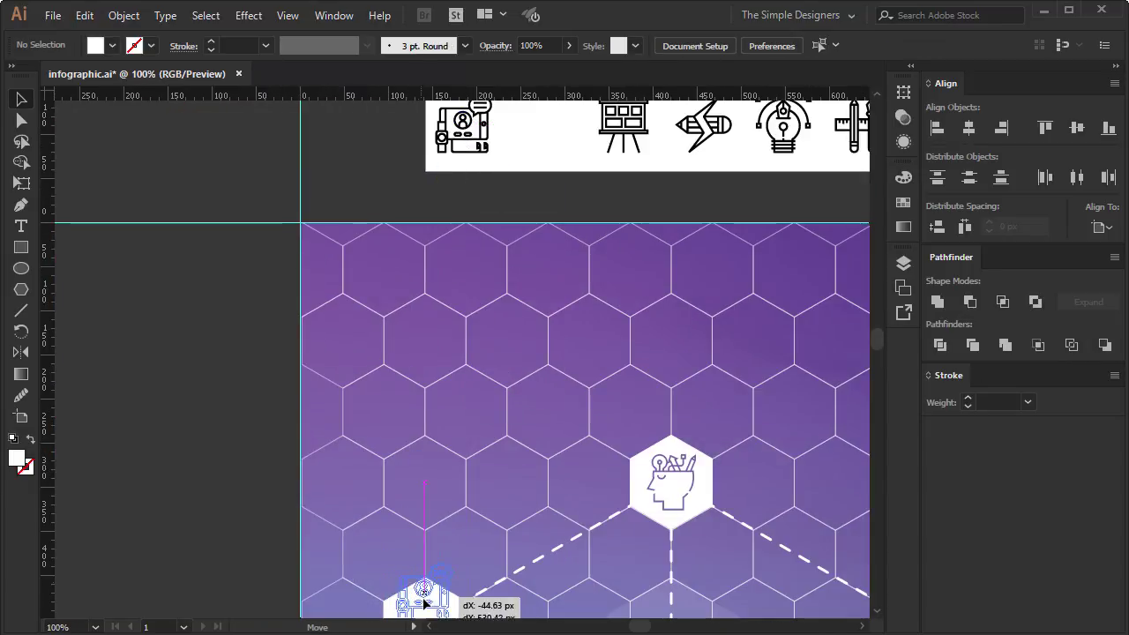
scroll(491, 496, "down", 5)
scroll(492, 370, "up", 1)
left_click_drag(492, 370, 485, 427)
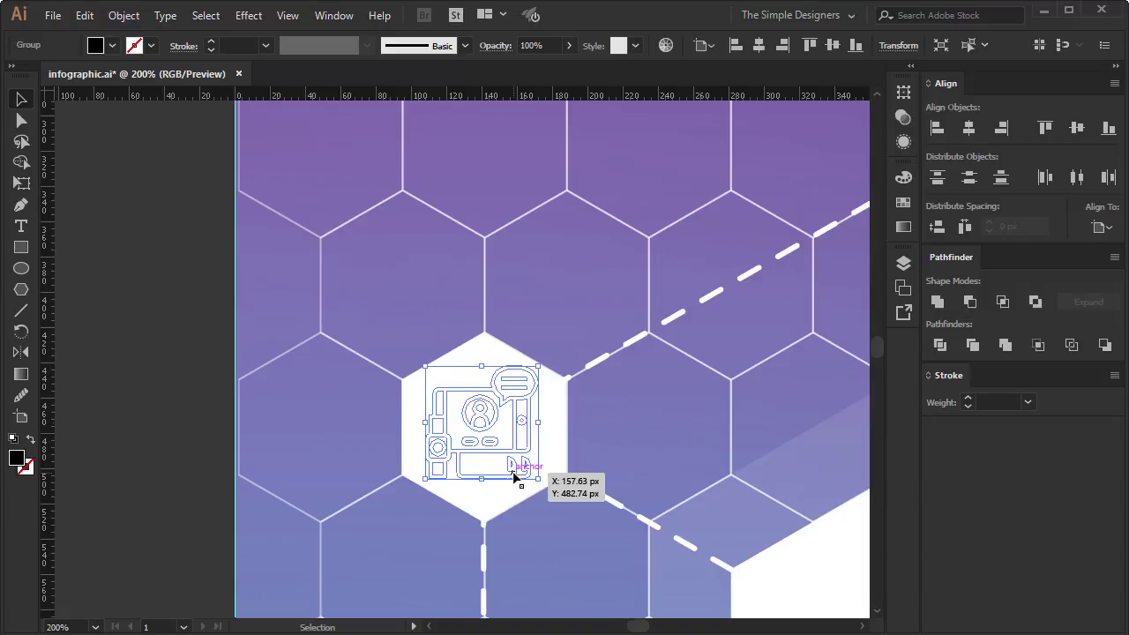
left_click(552, 425, "shift")
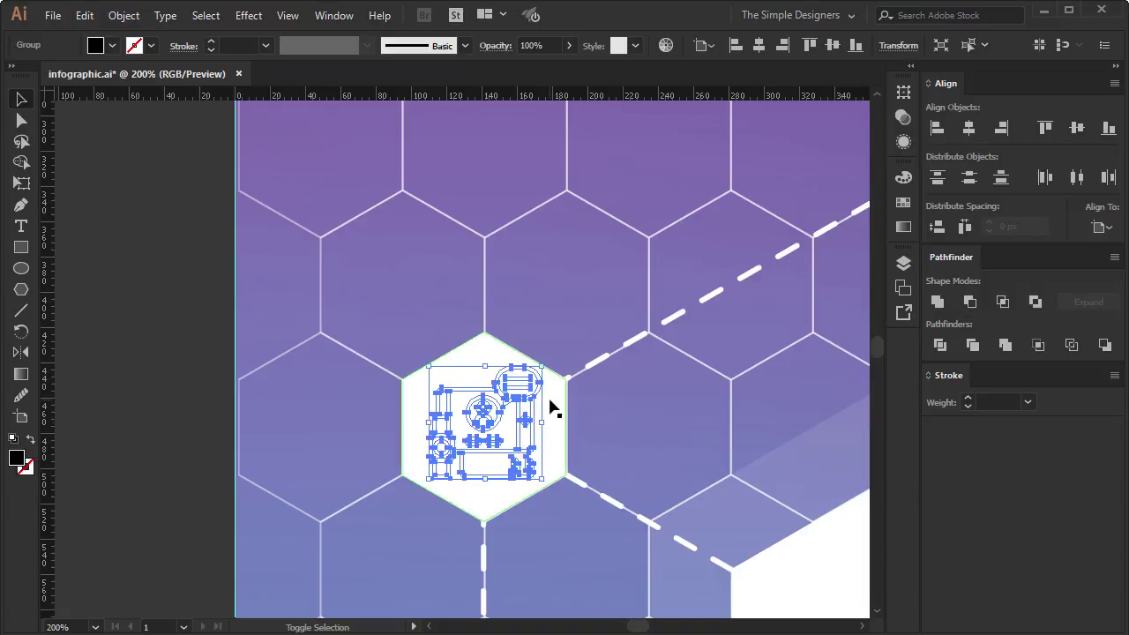
left_click(1105, 345)
left_click(156, 405)
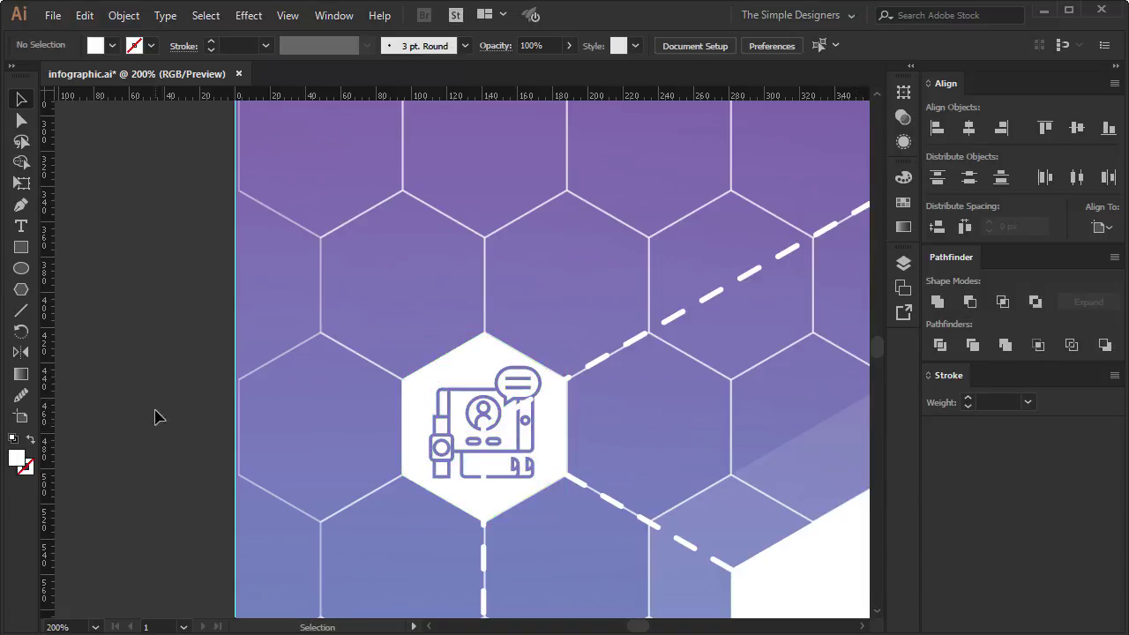
- Drag the easel icon toward the lower-left hexagon
scroll(423, 458, "right", 2)
scroll(433, 403, "down", 2, "alt")
scroll(705, 379, "up", 3)
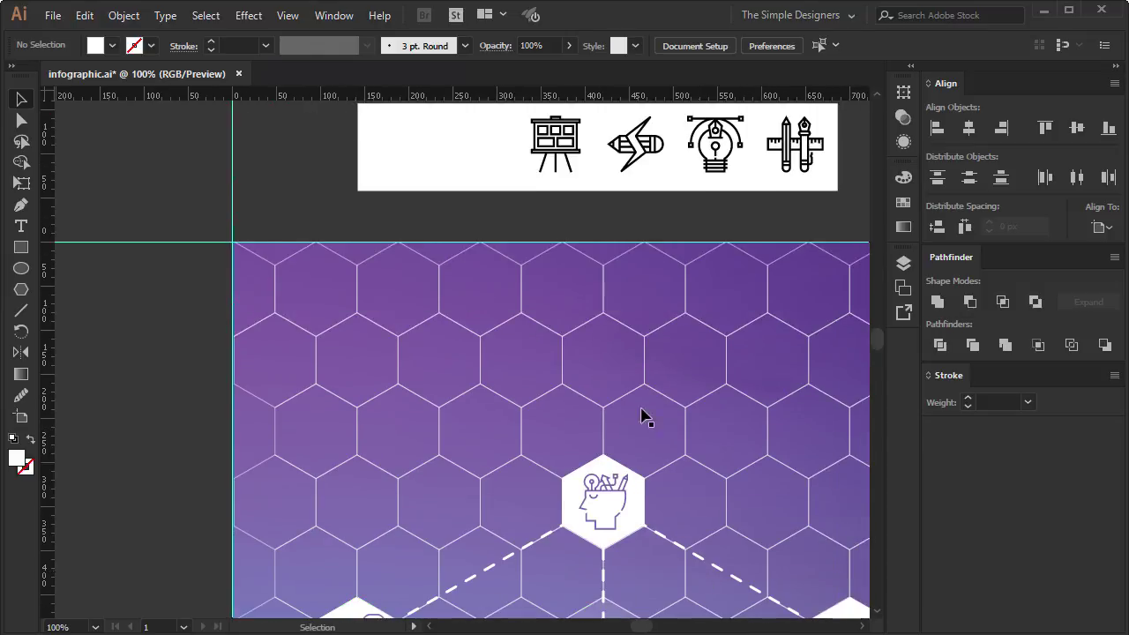
left_click_drag(560, 157, 388, 529)
scroll(468, 176, "down", 5)
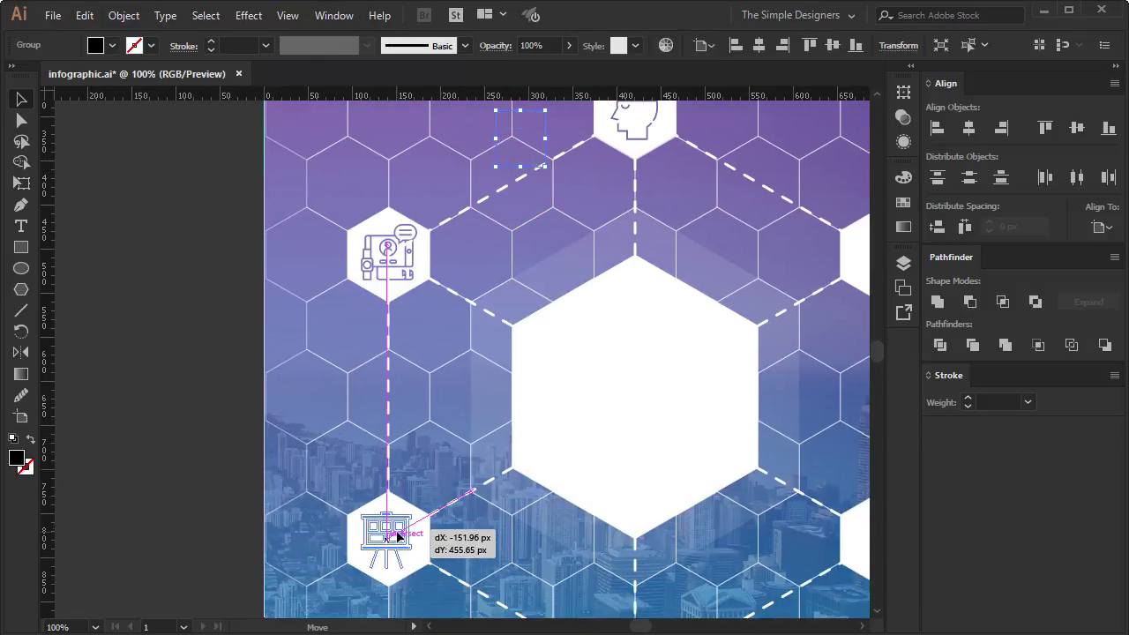
- Select the easel icon together with its lower-left white hexagon
scroll(443, 462, "up", 3, "alt")
left_click_drag(442, 463, 478, 384)
left_click(454, 441, "shift")
scroll(499, 385, "down", 3, "alt")
scroll(277, 398, "down", 1, "alt")
left_click(276, 397)
scroll(277, 398, "down", 1, "alt")
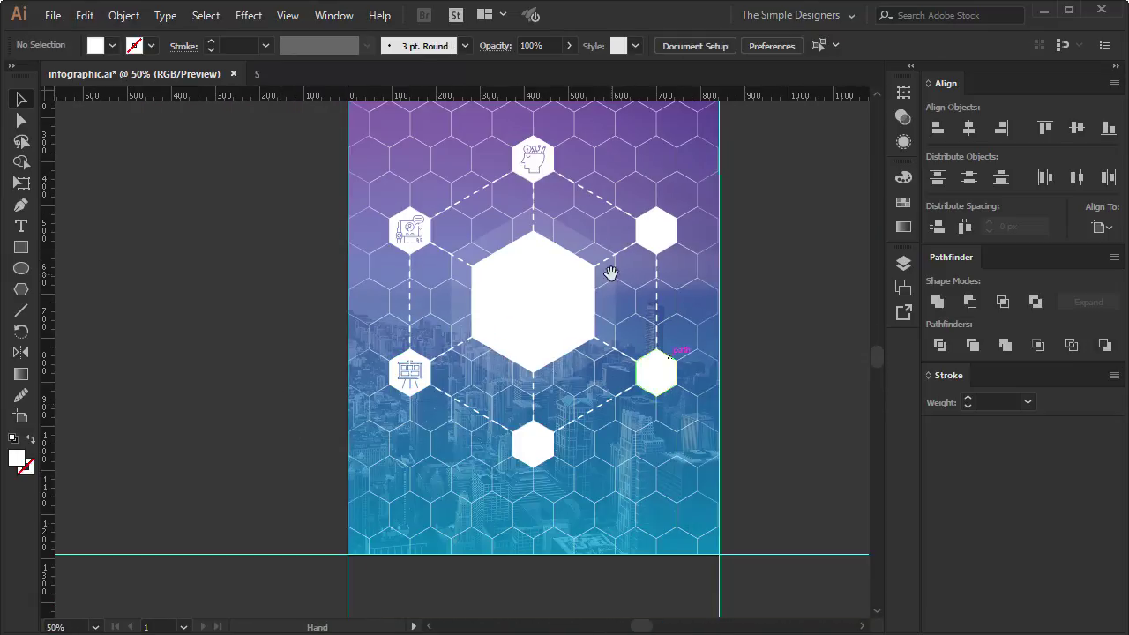
- Place the rocket icon in the upper-right hexagon and cut it out with Minus Front
left_click_drag(505, 150, 617, 392)
scroll(617, 393, "up", 5, "alt")
key("Down")
key("Down")
key("Down")
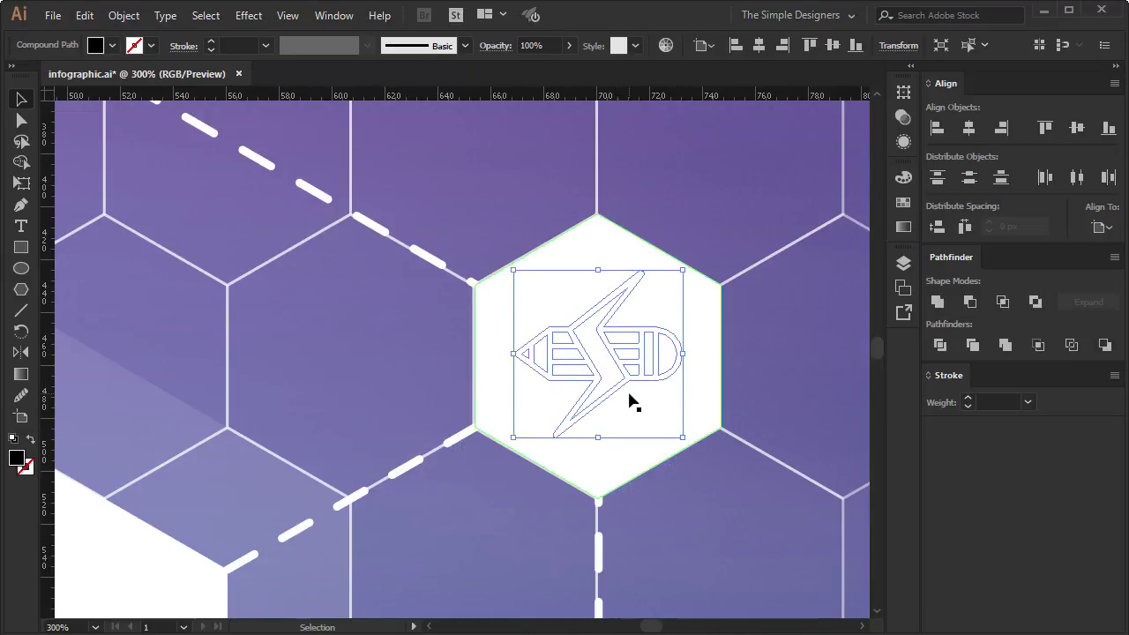
left_click(706, 370, "shift")
left_click(1104, 345)
scroll(683, 343, "down", 3, "alt")
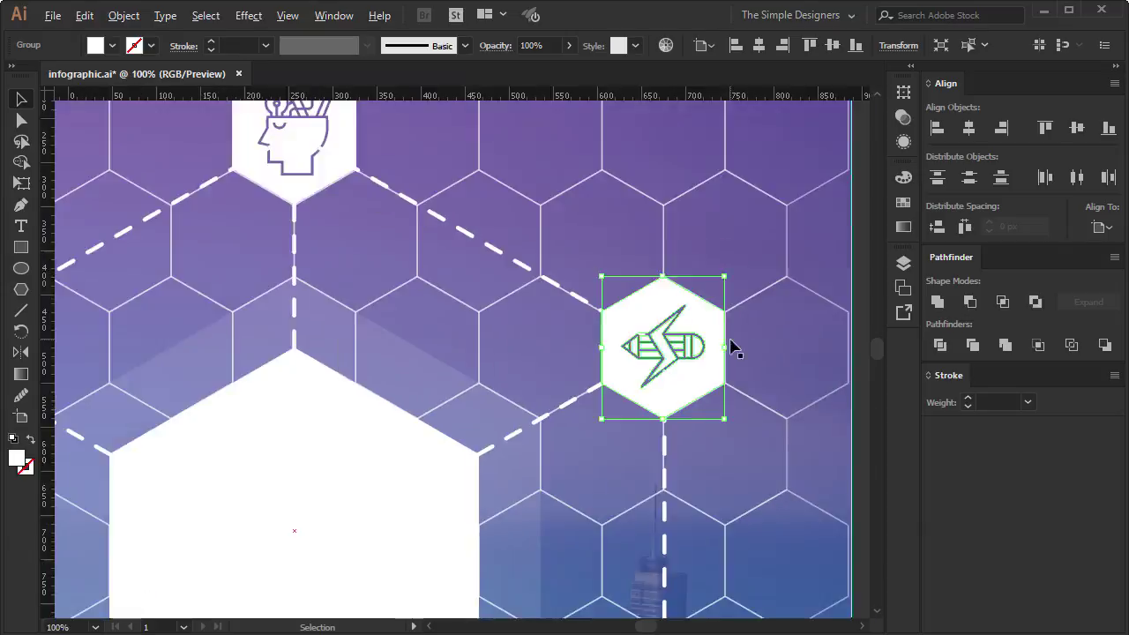
scroll(683, 342, "down", 2, "alt")
left_click(683, 342)
- Center the lightbulb icon in the lower-right hexagon and cut it out with Minus Front
left_click(667, 328)
left_click(801, 318)
left_click(650, 312)
left_click(771, 209)
scroll(772, 208, "up", 2)
left_click_drag(650, 215, 688, 573)
scroll(688, 573, "down", 2)
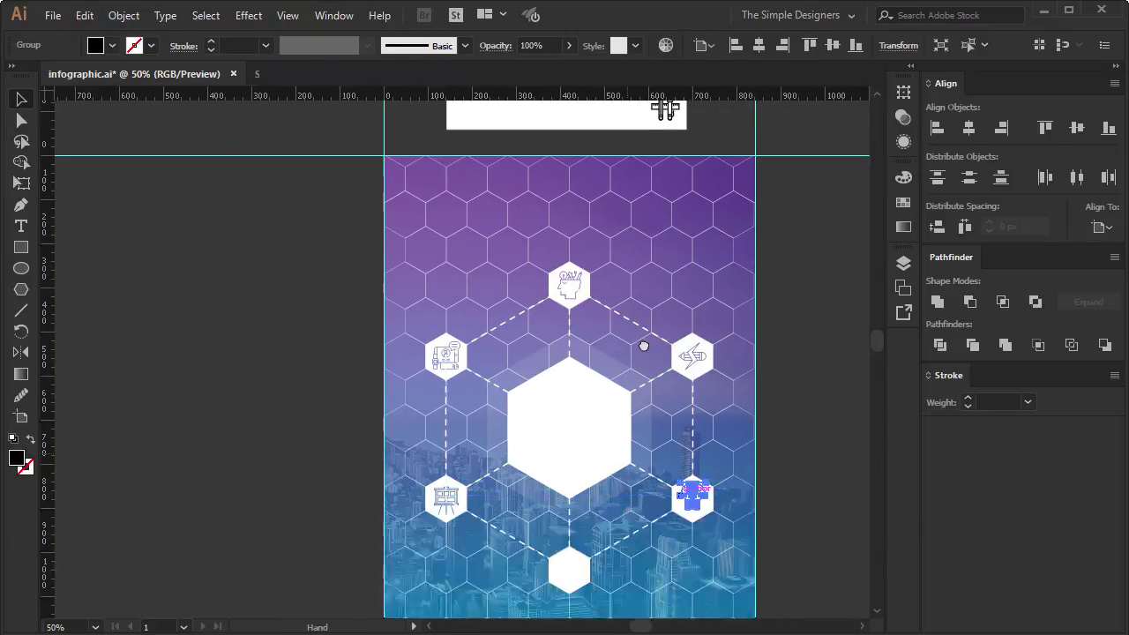
scroll(688, 441, "up", 3, "alt")
left_click_drag(719, 424, 711, 436)
left_click(696, 456, "shift")
left_click(1104, 345)
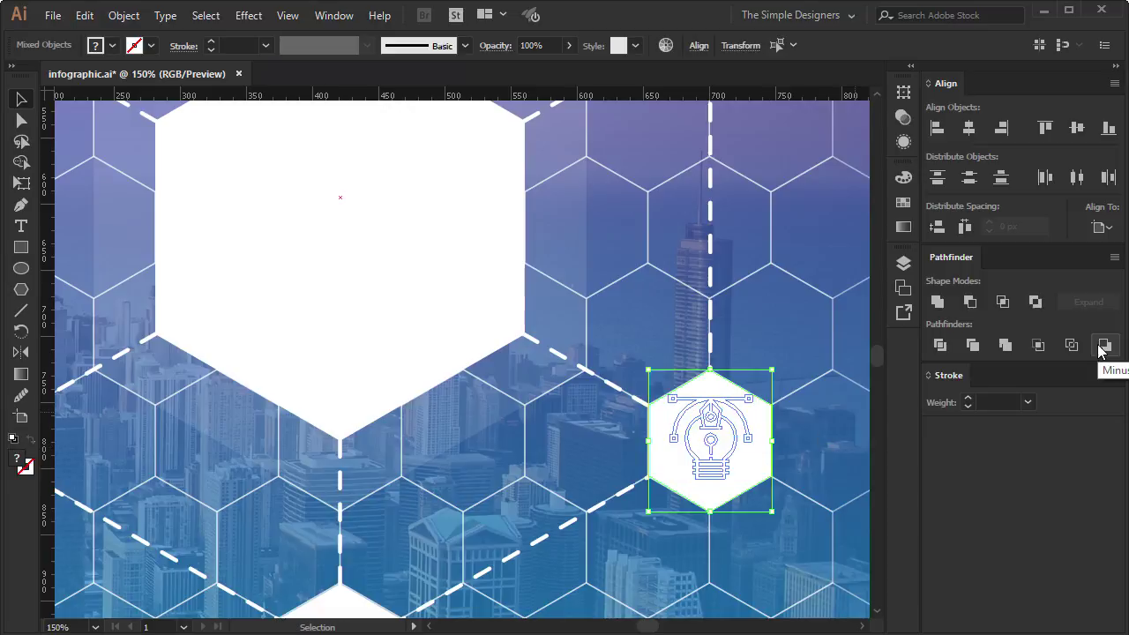
- Center the pencil-and-ruler icon in the bottom hexagon and cut it out with Minus Front
scroll(749, 423, "down", 1, "alt")
scroll(758, 441, "down", 1, "alt")
left_click(634, 307)
scroll(634, 308, "up", 3)
left_click_drag(680, 164, 232, 479)
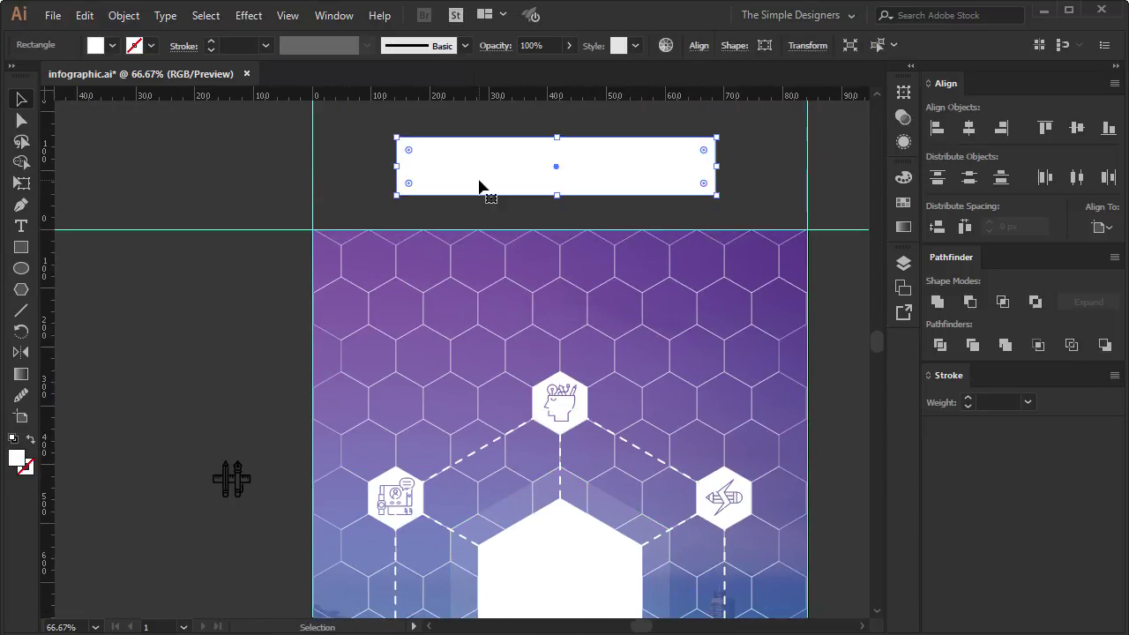
scroll(481, 188, "down", 3)
left_click_drag(278, 231, 599, 535)
scroll(608, 534, "up", 4, "alt")
scroll(685, 462, "down", 1, "alt")
left_click_drag(685, 461, 680, 453)
left_click(710, 551, "shift")
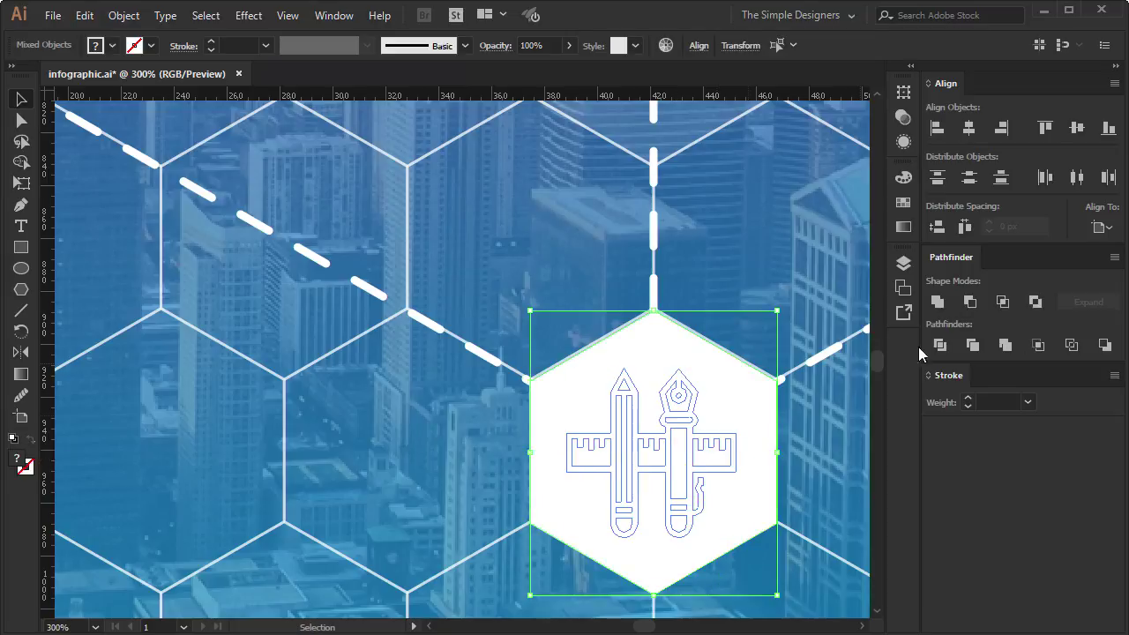
left_click(1104, 345)
- Recenter the poster and select the dashed outline hexagon
scroll(819, 347, "down", 2, "alt")
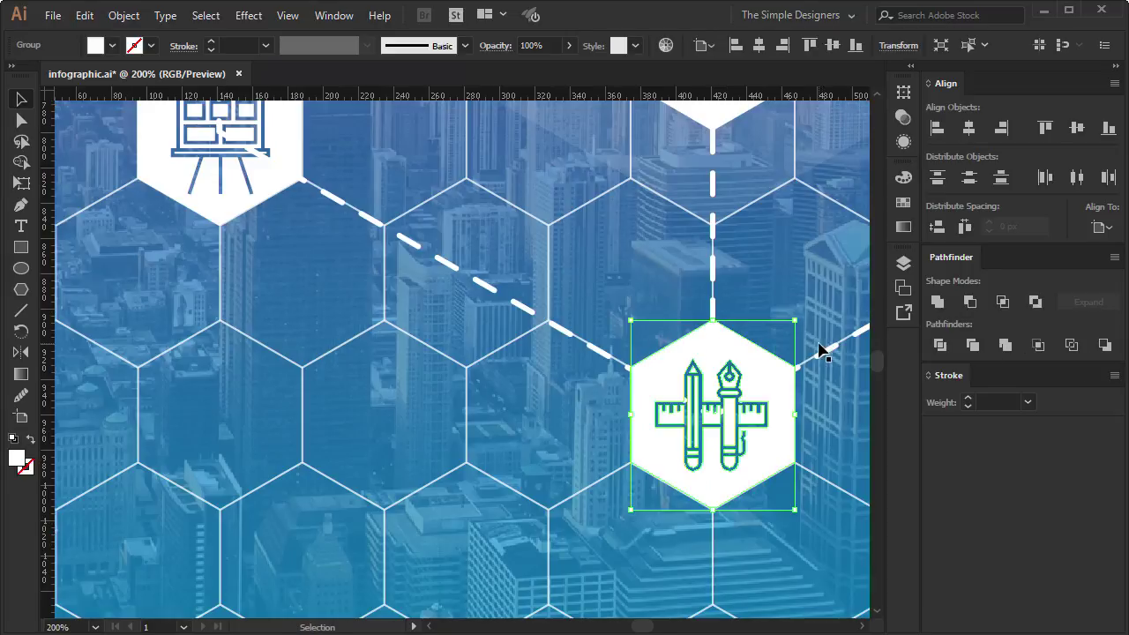
scroll(635, 441, "down", 1, "alt")
scroll(717, 366, "down", 1, "alt")
left_click_drag(717, 366, 666, 413)
left_click(831, 310)
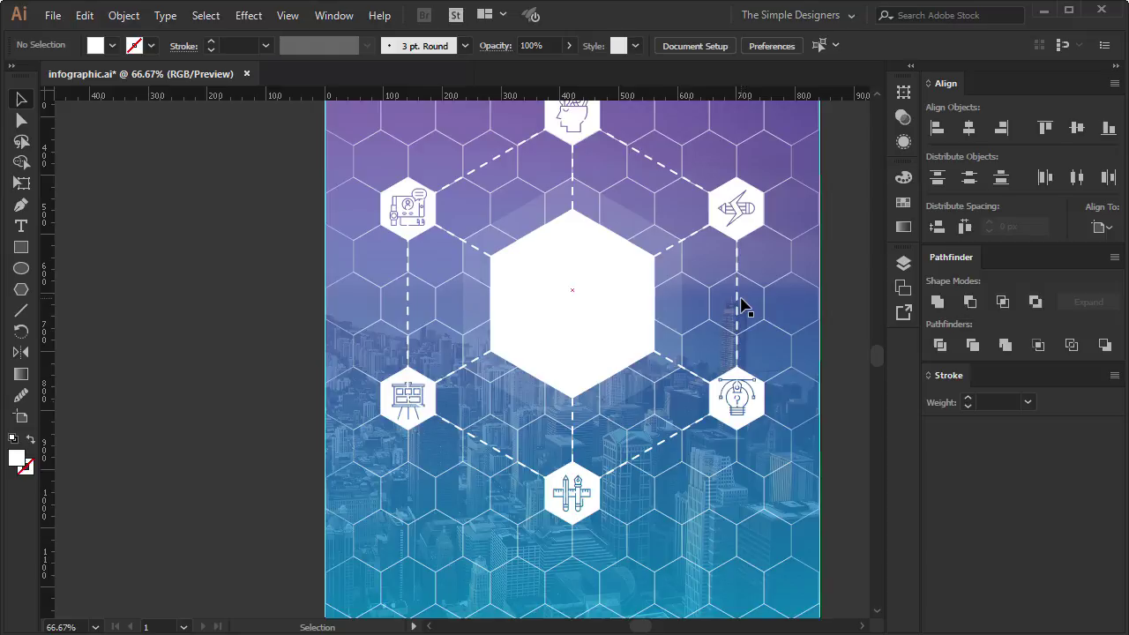
left_click(738, 300)
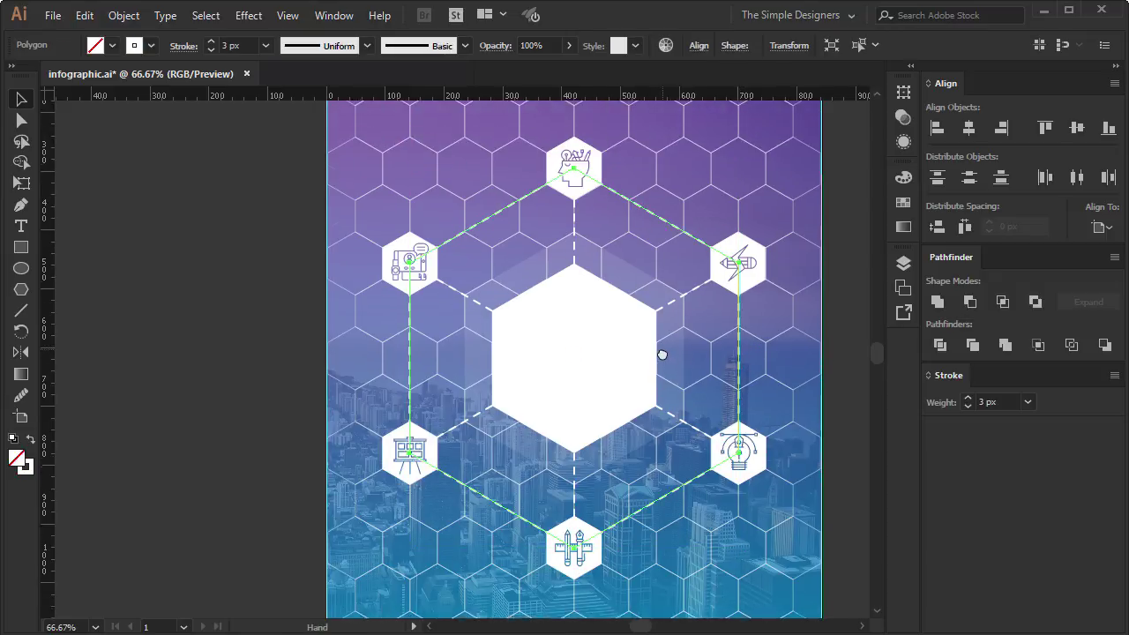
- Add vertical guides just inside the poster's left edge
left_click_drag(661, 303, 666, 526)
left_click(852, 268)
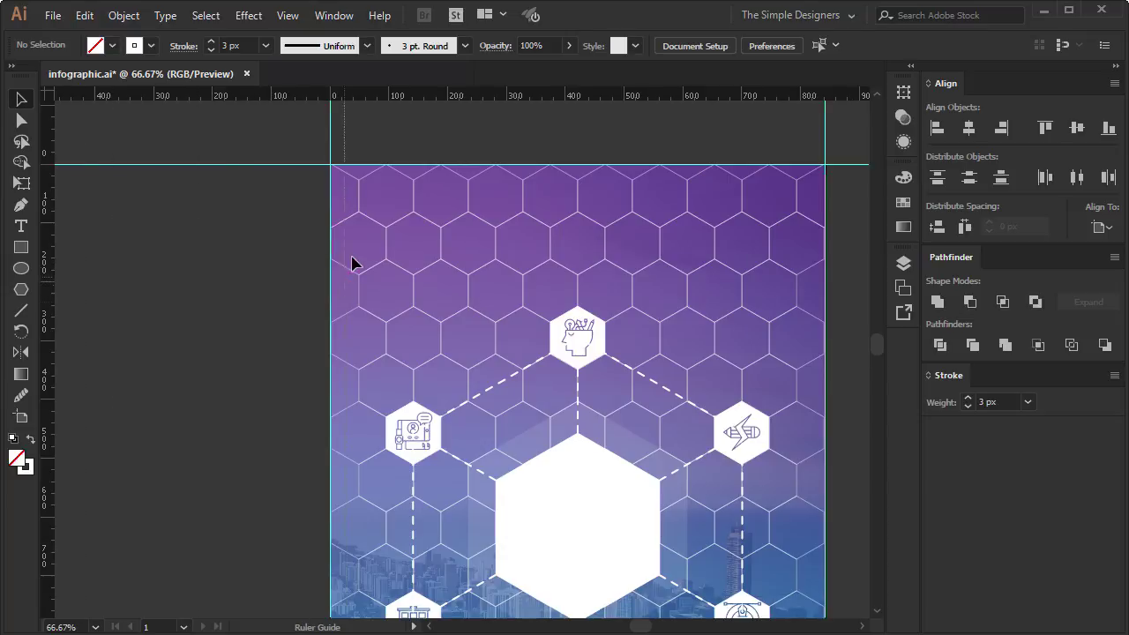
left_click_drag(358, 214, 358, 214)
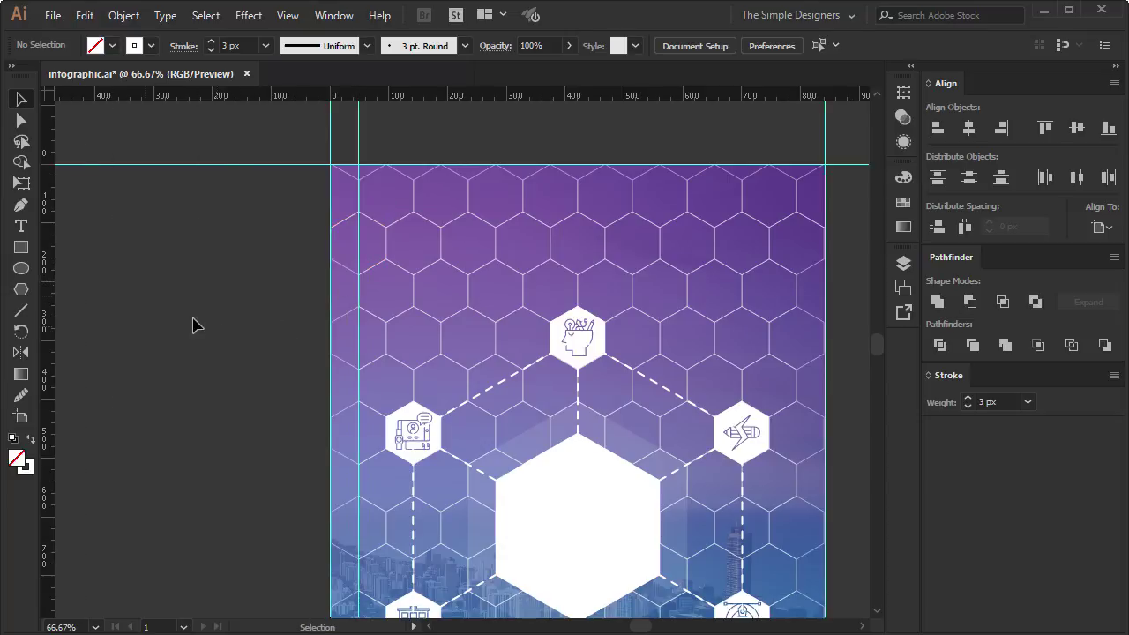
mouse_move(49, 250)
left_mouse_down()
mouse_move(798, 331)
mouse_move(797, 284)
left_mouse_up()
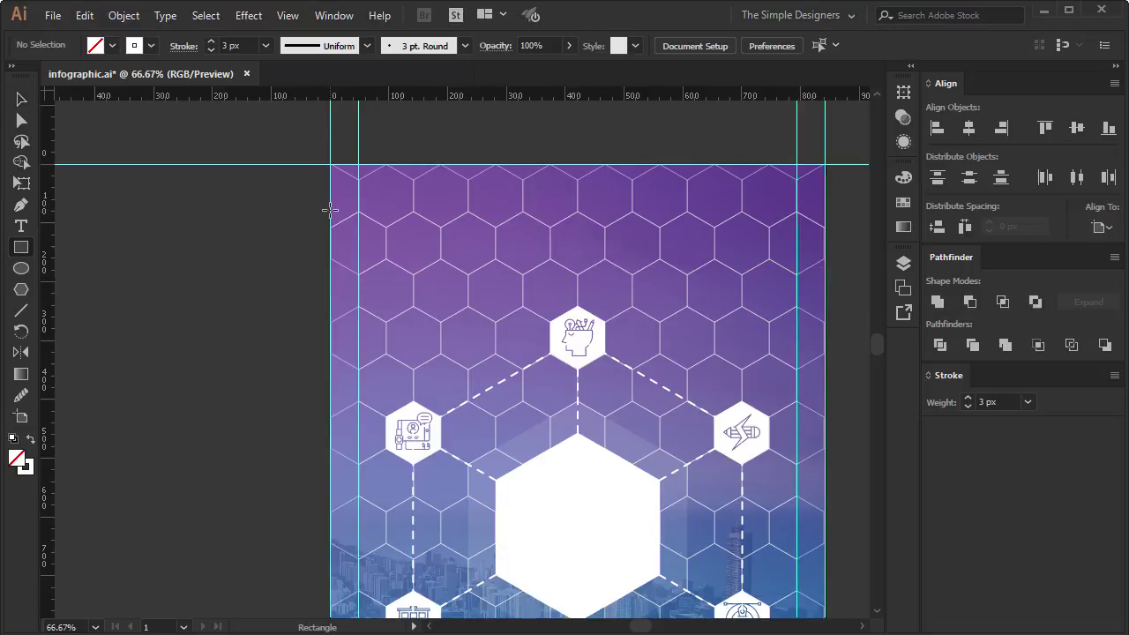
- Draw a small white-filled spacer rectangle at the top guide corner
mouse_move(332, 211)
left_mouse_down()
mouse_move(359, 228)
mouse_move(356, 243)
mouse_move(416, 191)
left_mouse_up()
key("shift+x")
key("v")
key("ctrl+shift+a")
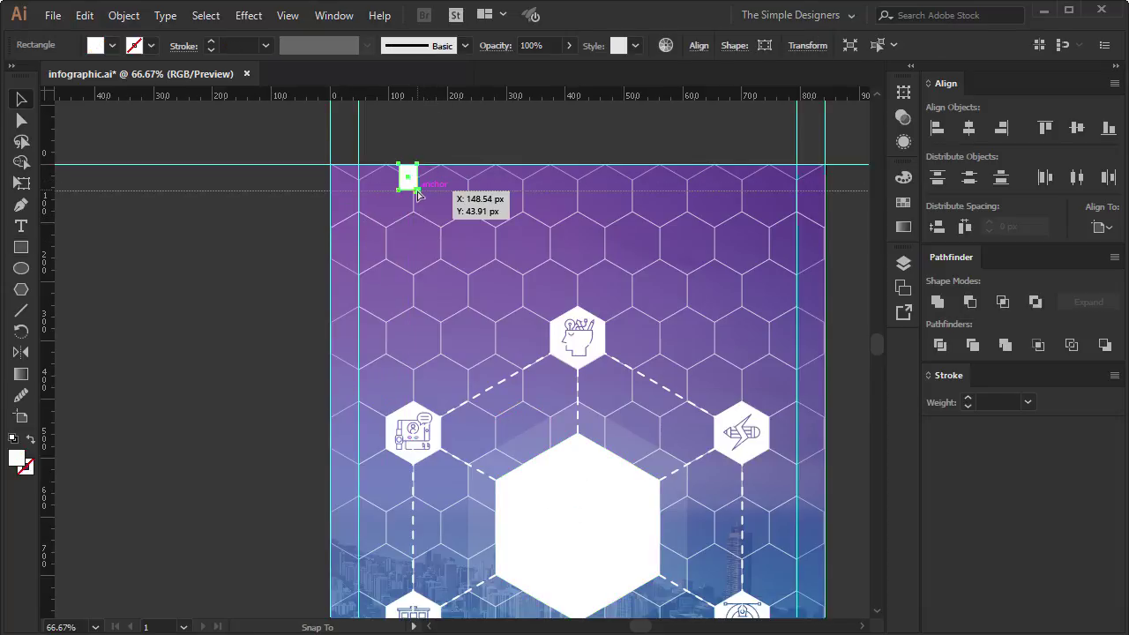
key("ctrl+shift+a")
scroll(335, 282, "down", 1)
- Move the spacer rectangle down into the poster's bottom-left corner
left_click_drag(343, 294, 418, 221)
left_click_drag(451, 141, 442, 589)
left_click_drag(319, 596, 386, 396)
left_click_drag(515, 388, 494, 443)
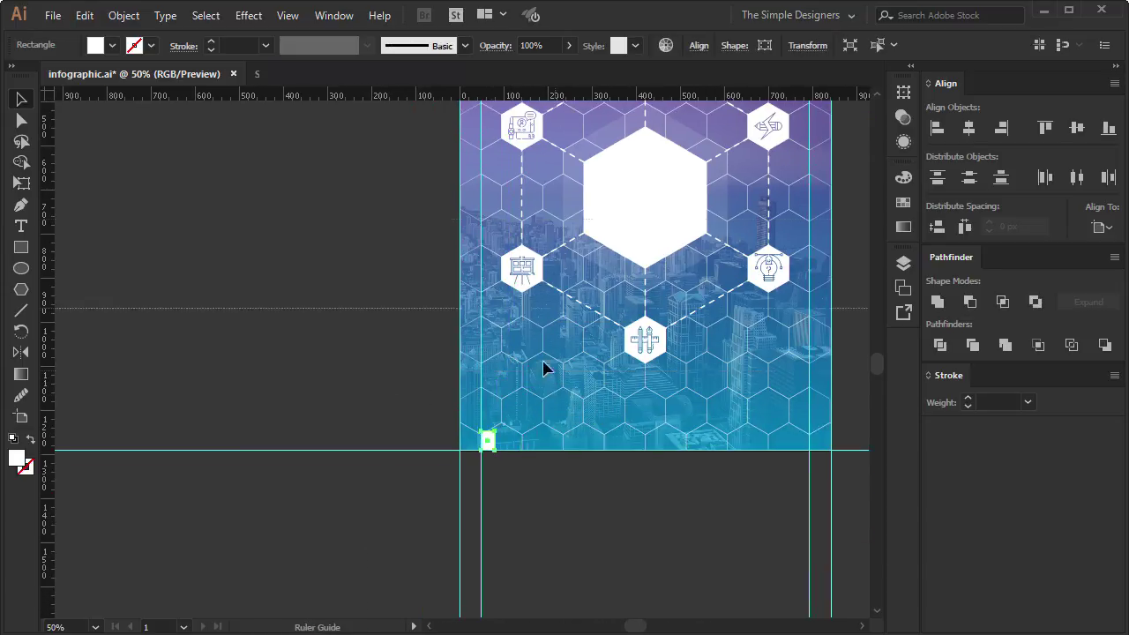
- Drag a horizontal guide to the spacer's top edge and move the spacer off the poster
mouse_move(544, 368)
left_mouse_down()
mouse_move(492, 432)
mouse_move(353, 315)
left_mouse_up()
left_click(527, 502)
left_click(360, 318)
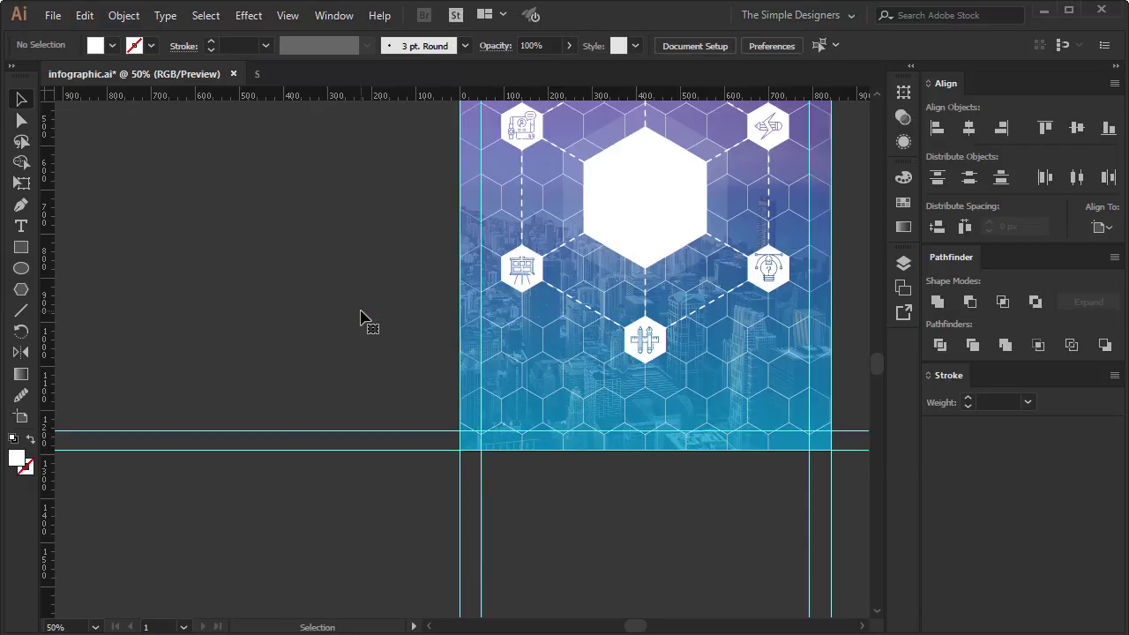
left_click_drag(485, 231, 403, 508)
scroll(650, 297, "up", 1)
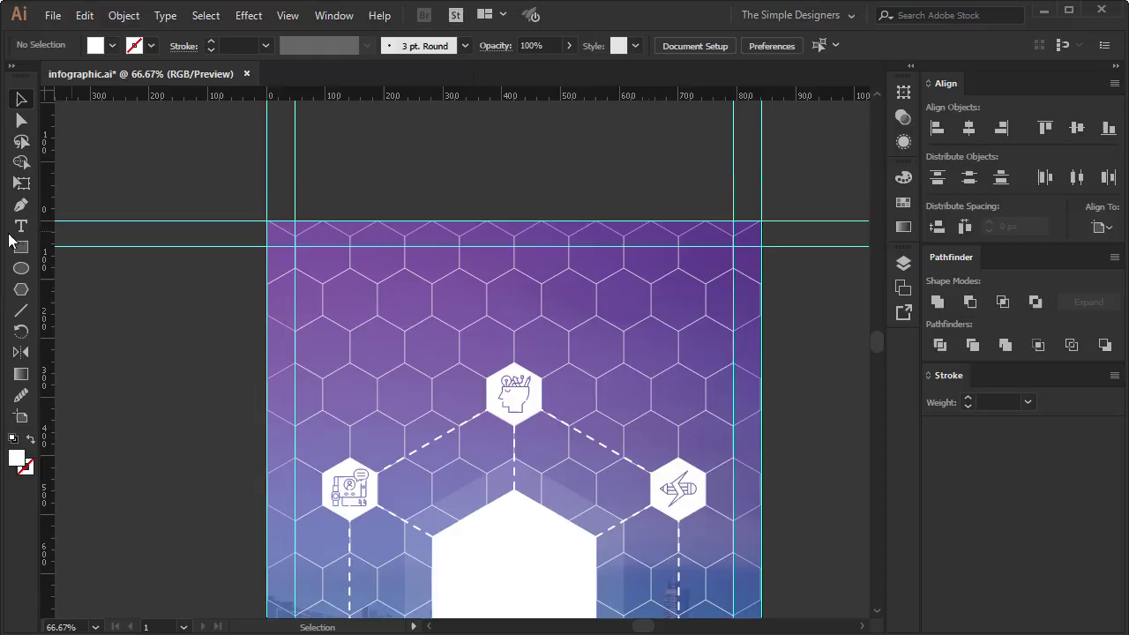
- Add the 12 JUNE 2018 date text above the poster in Ailerons at 24 pt
key("t")
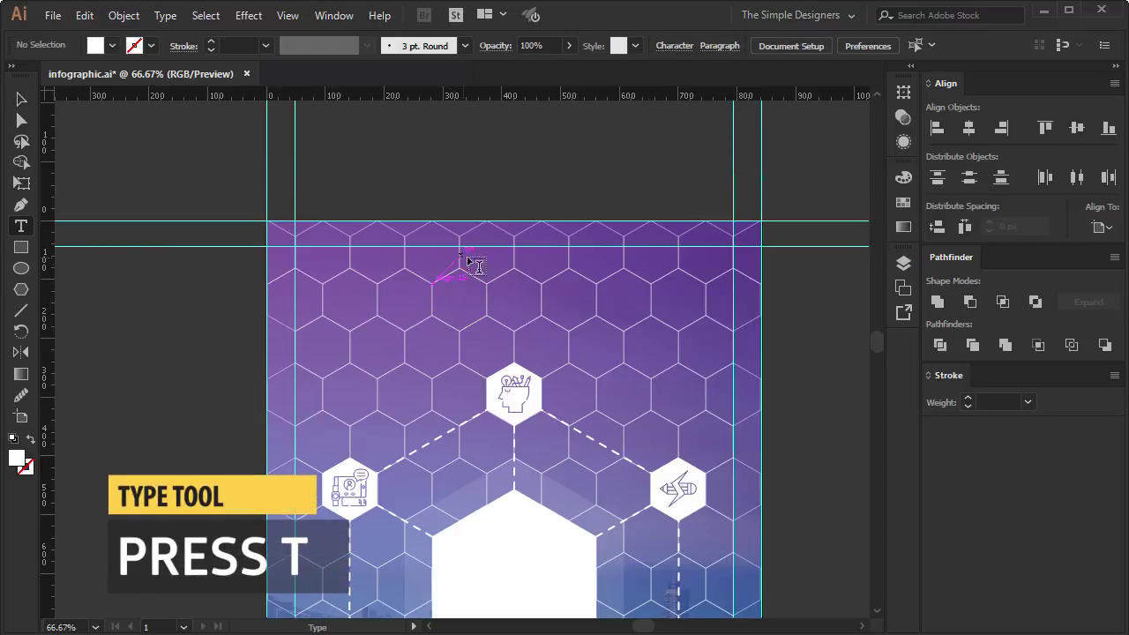
left_click(483, 167)
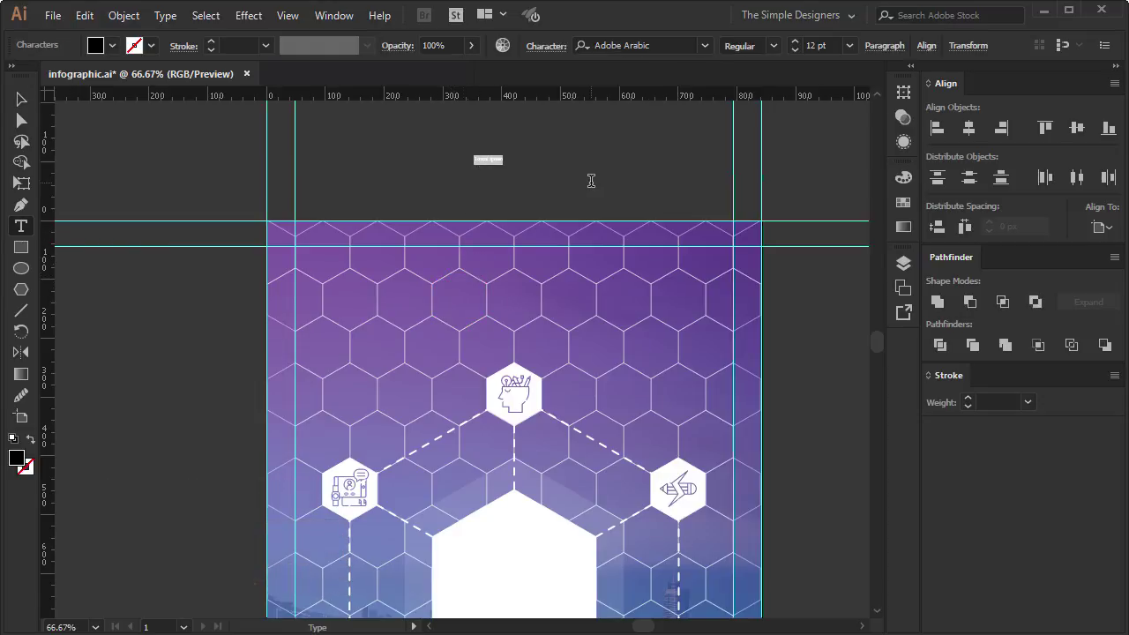
left_click(676, 44)
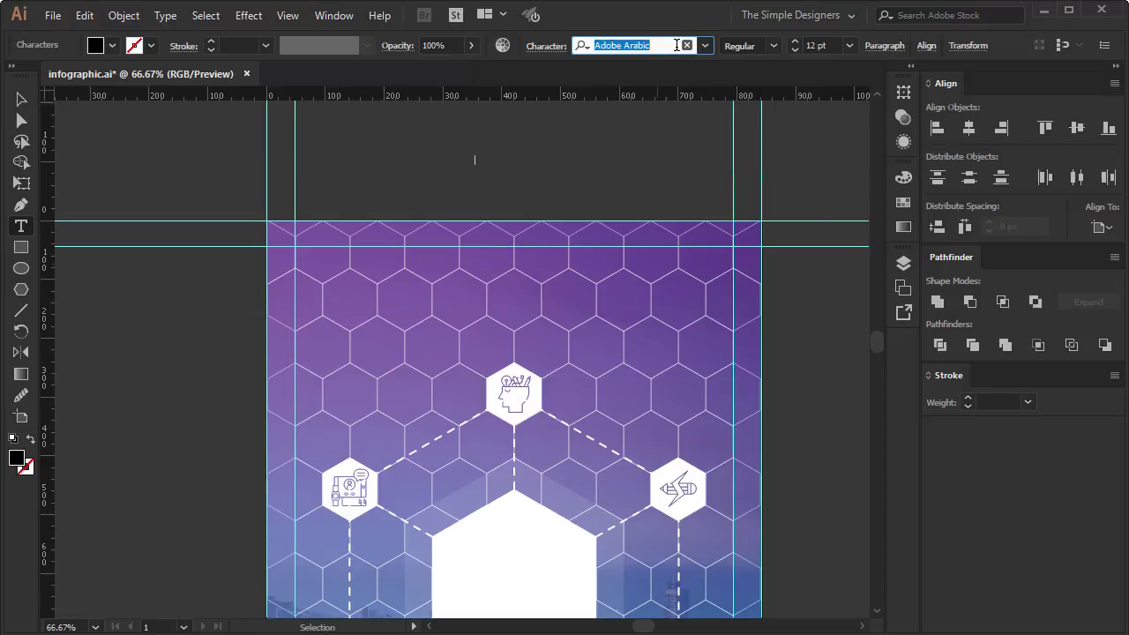
type("ai")
key("Return")
left_click(795, 42)
left_click(794, 41)
left_click(794, 42)
left_click(794, 42)
left_click(848, 46)
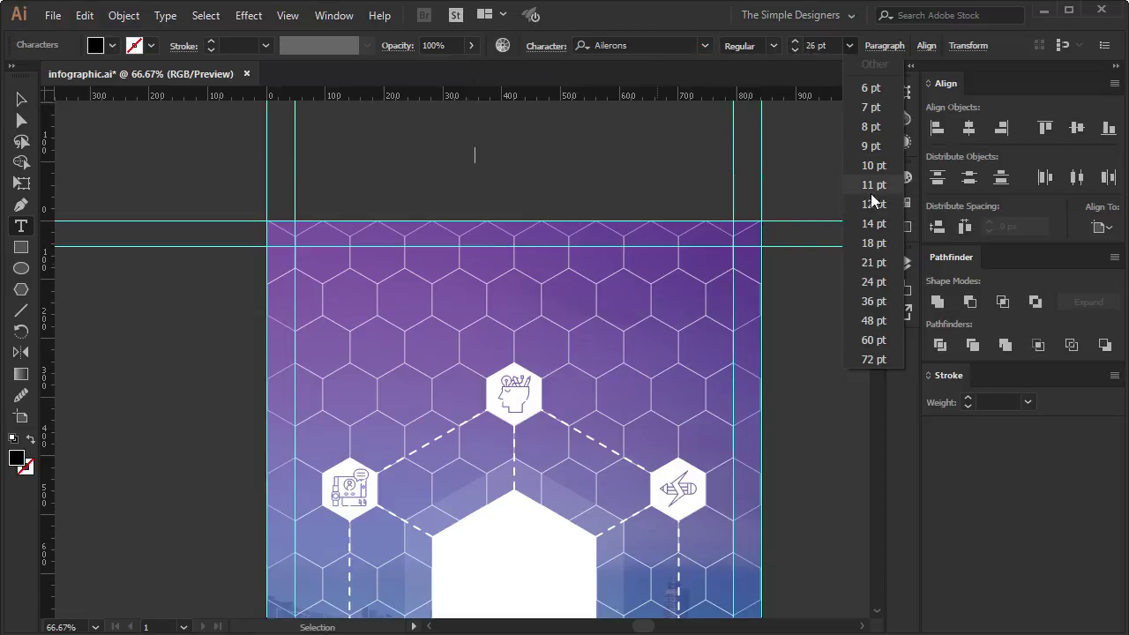
left_click(869, 265)
type("12 JUNE 2018")
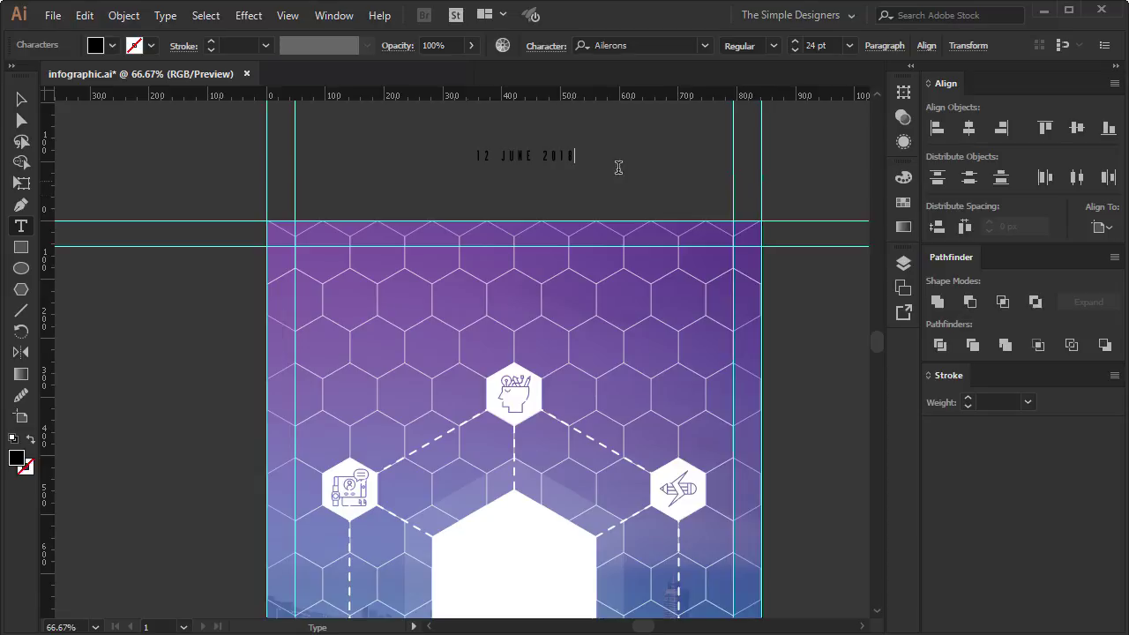
- Scale the date text up and fill it with the white swatch
left_click_drag(594, 156, 80, 118)
left_click(21, 99)
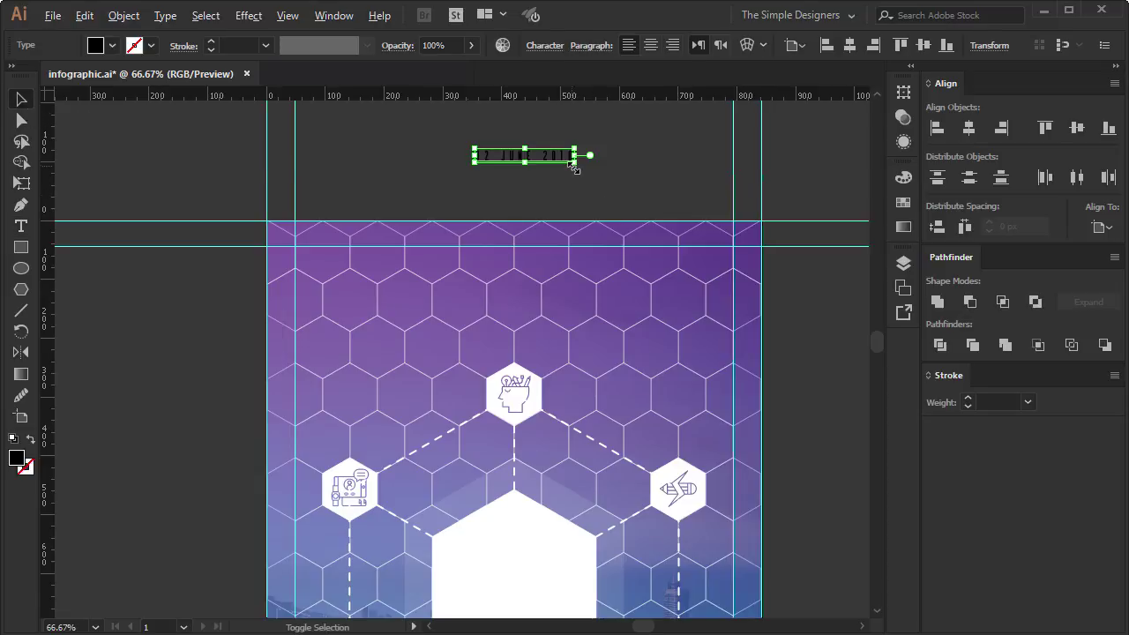
left_click_drag(574, 167, 601, 190)
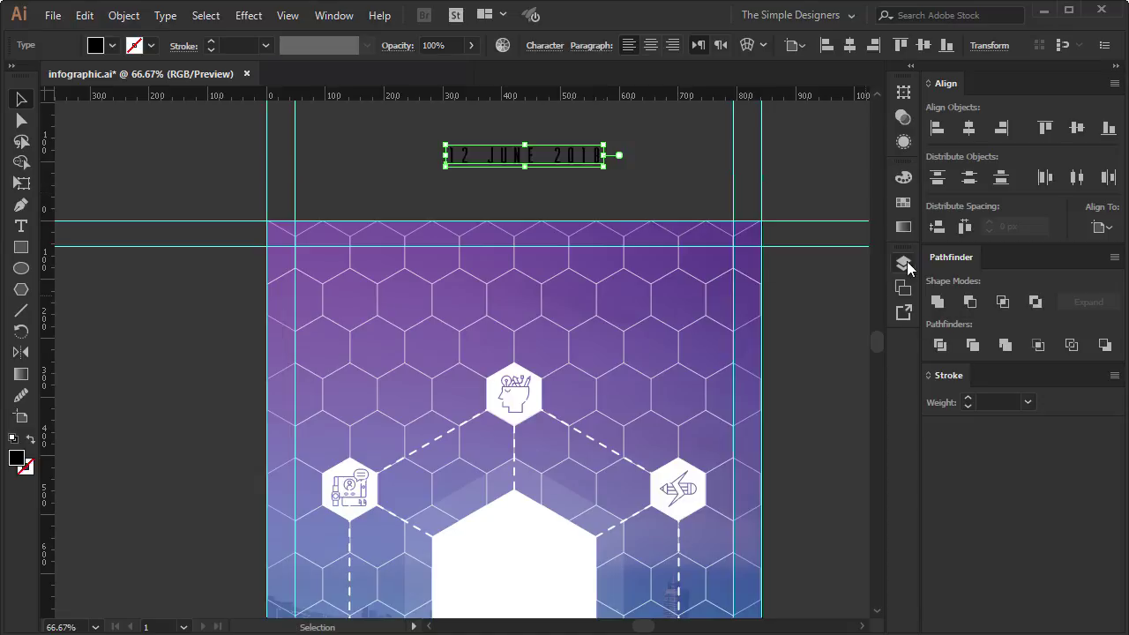
left_click(903, 203)
left_click(739, 232)
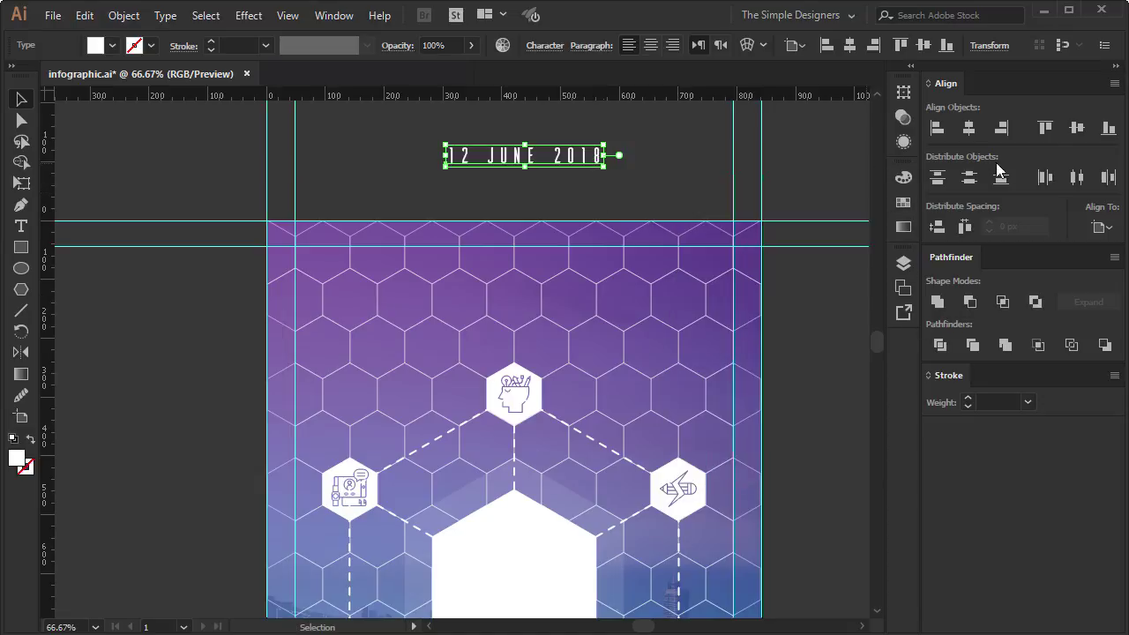
- Centre the date horizontally, drop it onto the poster's top margin and nudge it up slightly
left_click(970, 129)
left_click_drag(521, 156, 520, 253)
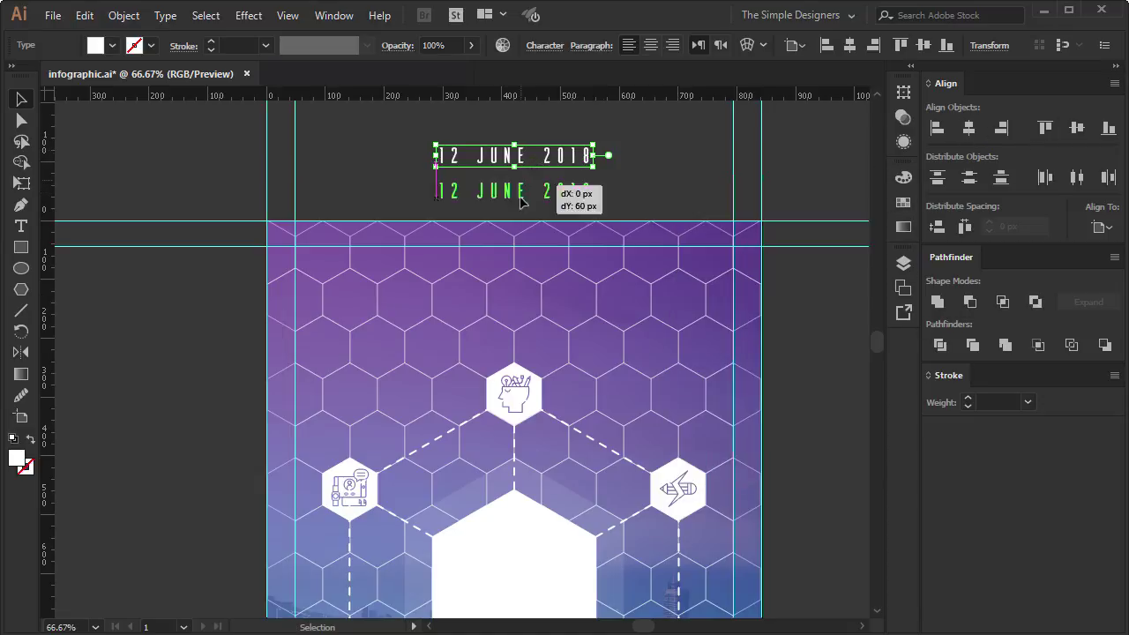
left_click_drag(520, 253, 520, 254)
scroll(504, 267, "up", 4)
scroll(628, 145, "down", 2)
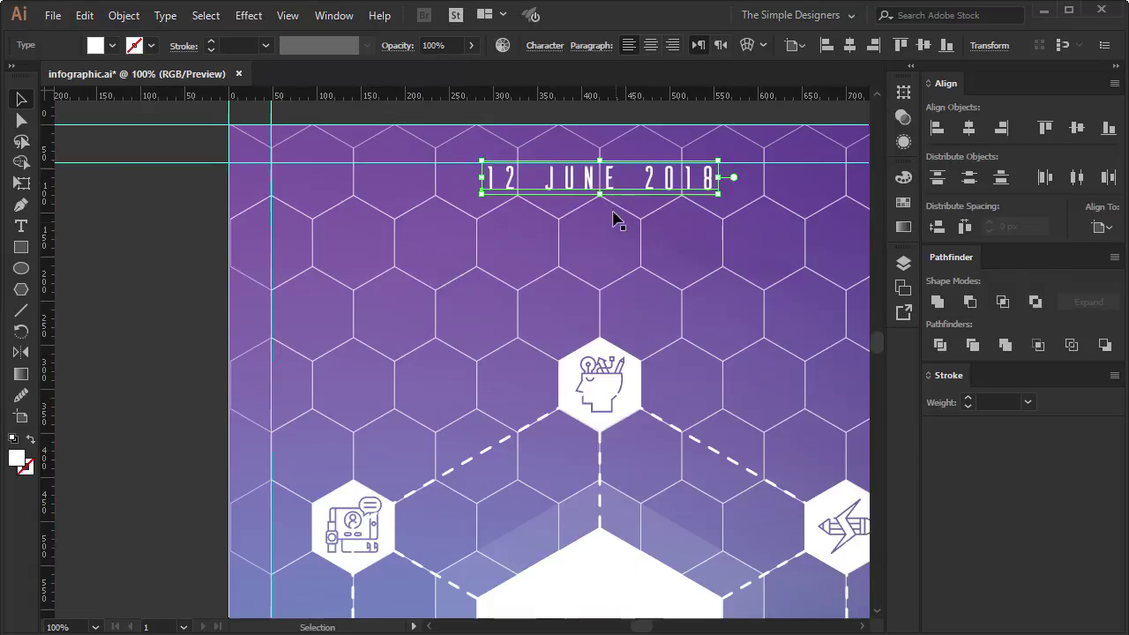
key("Up")
key("Up")
key("Up")
left_click(708, 128)
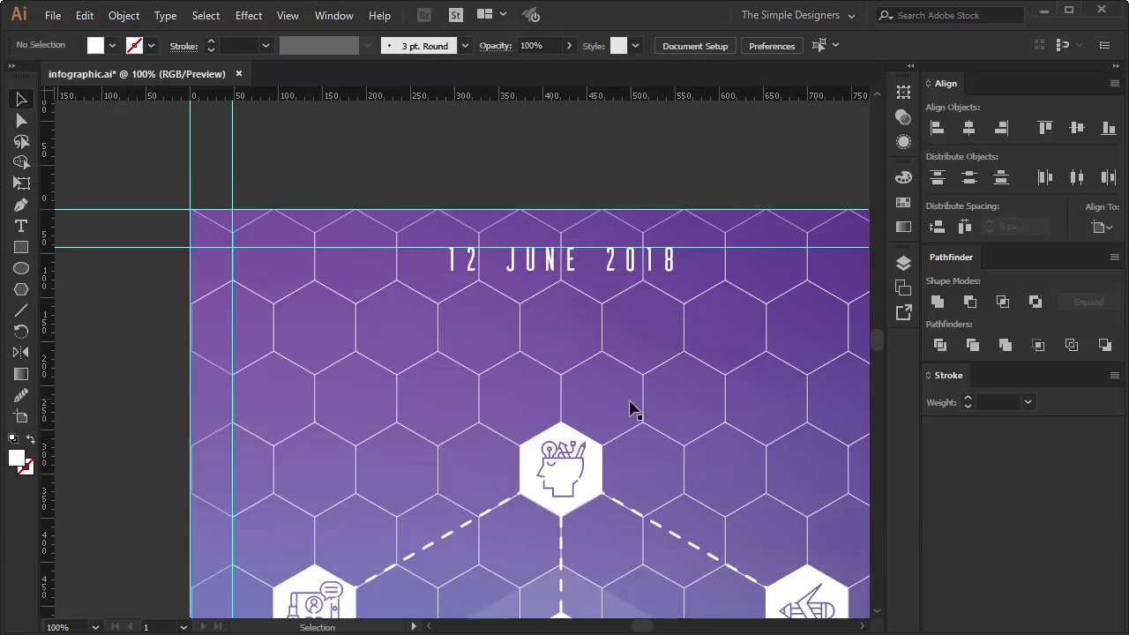
left_click(676, 362)
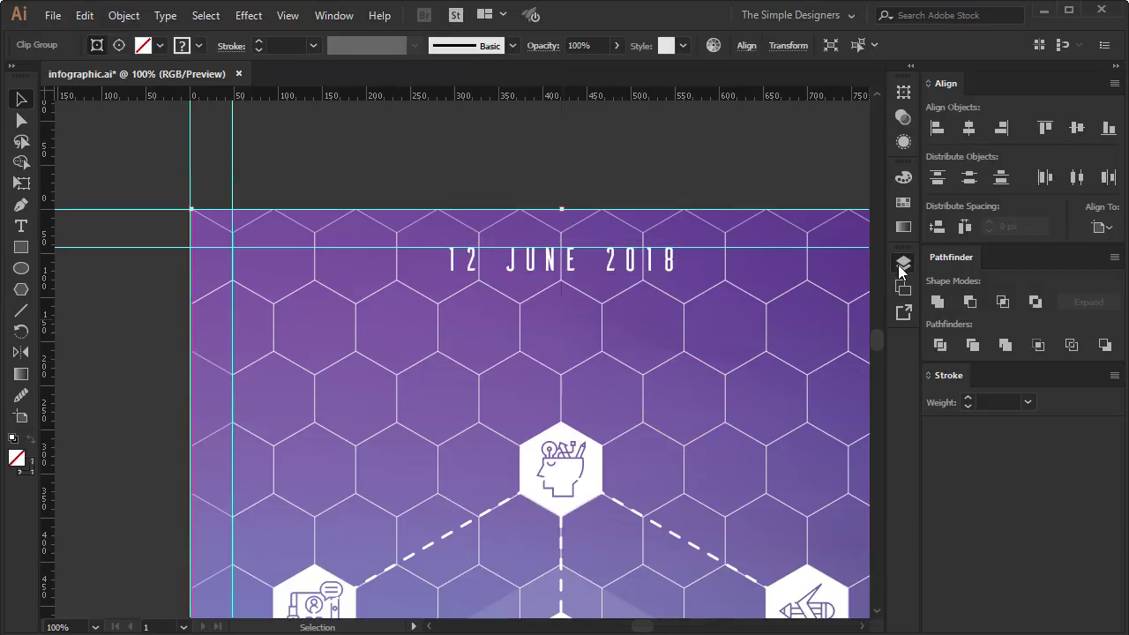
- Select the BG layer's Clip Group hexagon grid and lower its opacity to 59%
left_click(901, 262)
left_click(615, 130)
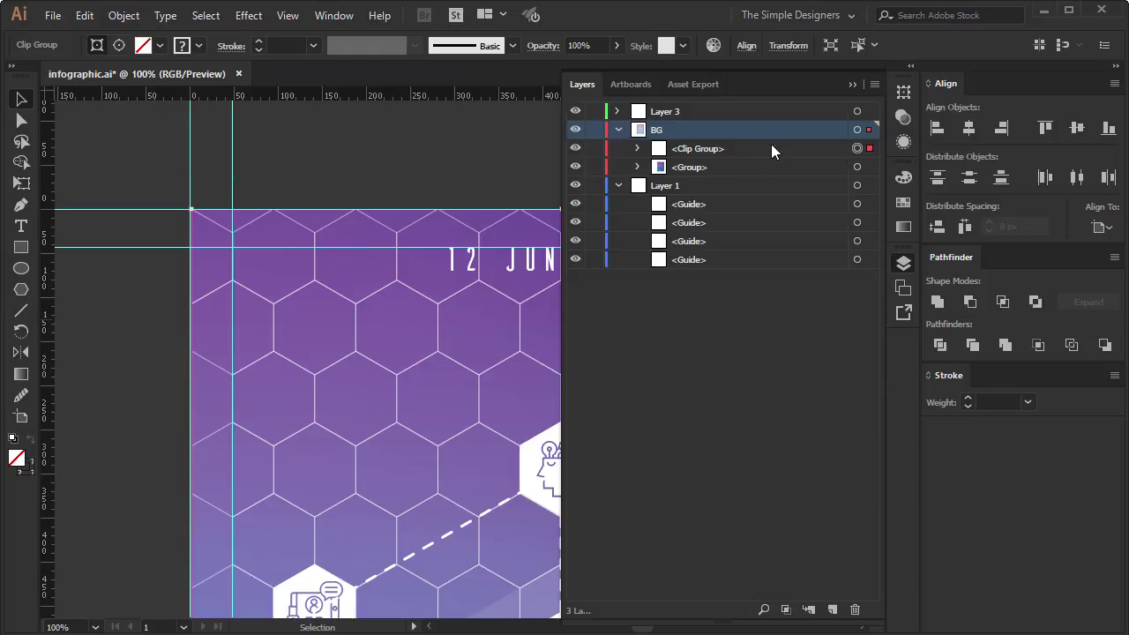
left_click(770, 148)
left_click(637, 148)
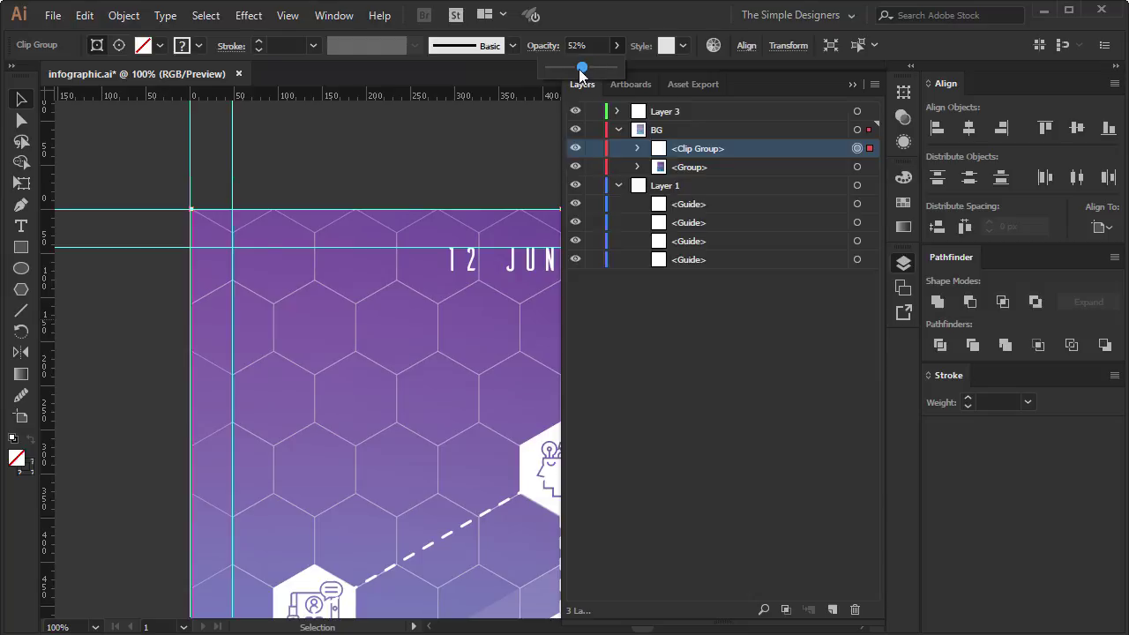
key("Escape")
key("ctrl+minus")
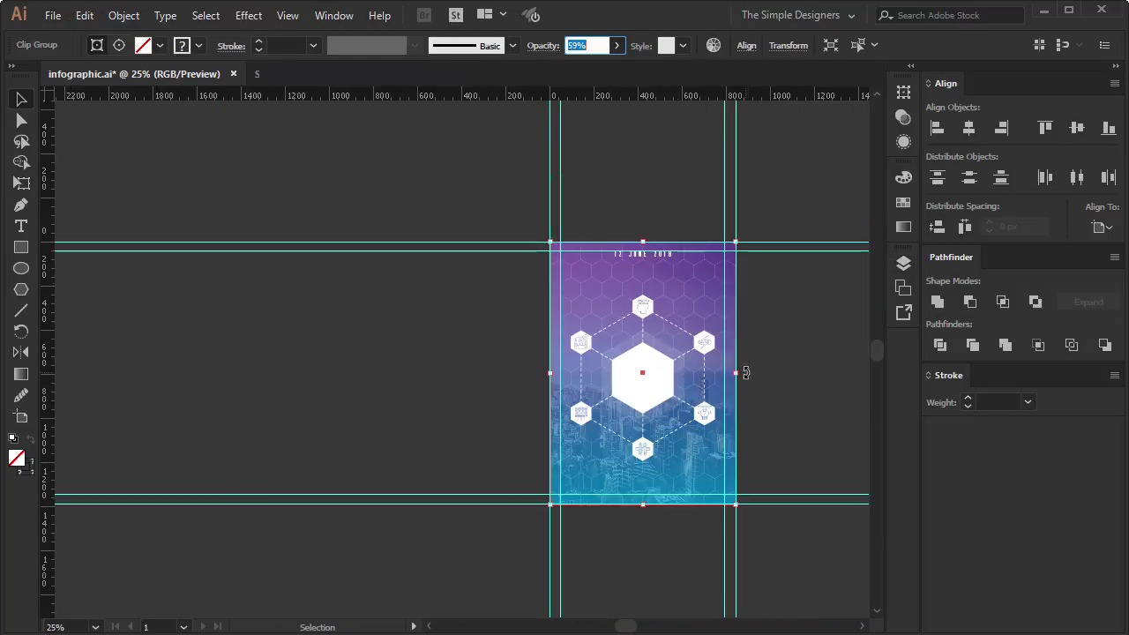
mouse_move(673, 432)
left_mouse_down()
mouse_move(705, 440)
mouse_move(657, 381)
mouse_move(574, 474)
left_mouse_up()
scroll(768, 303, "up", 3)
left_click(673, 173)
scroll(685, 380, "up", 2)
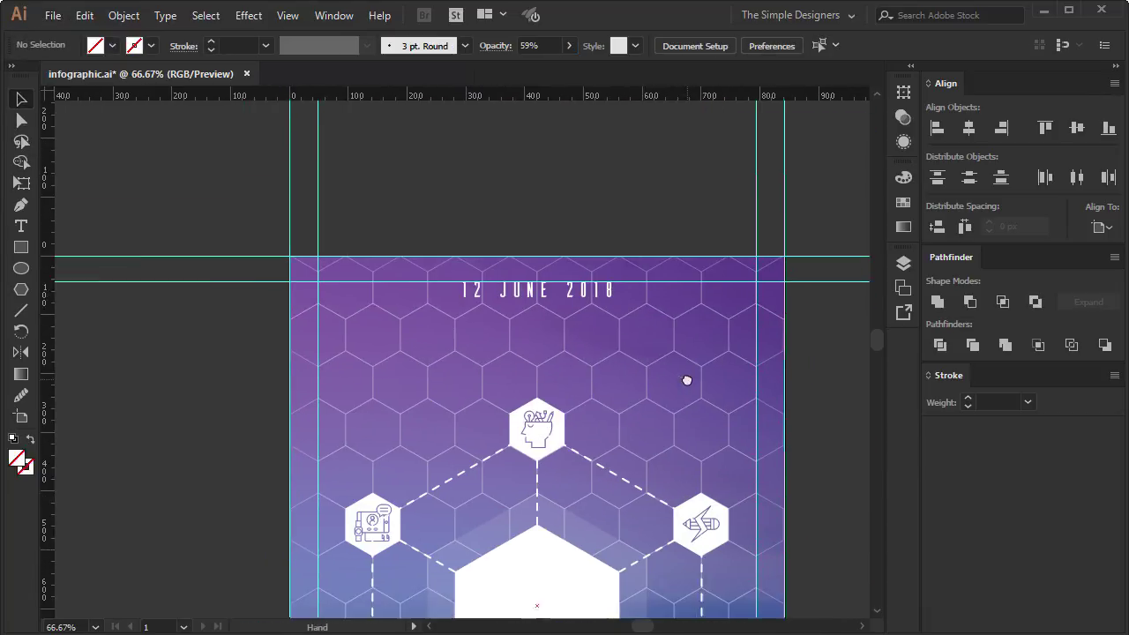
- Nudge the date lower on the poster and stretch it slightly
scroll(578, 329, "up", 4)
left_click_drag(485, 225, 559, 257)
left_click(559, 256)
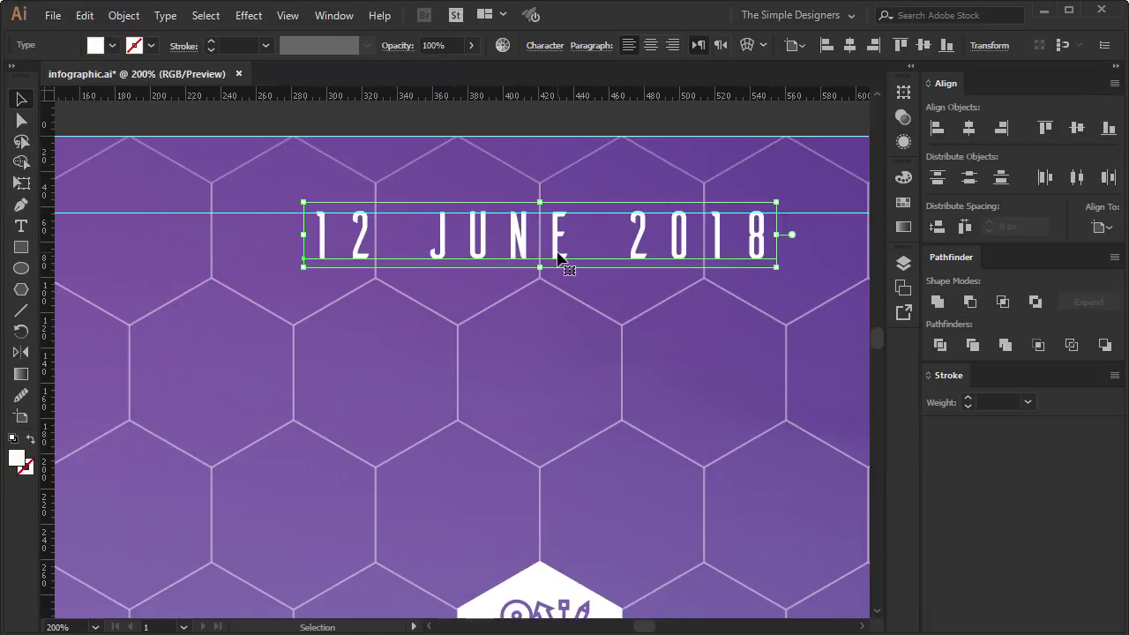
key("Down")
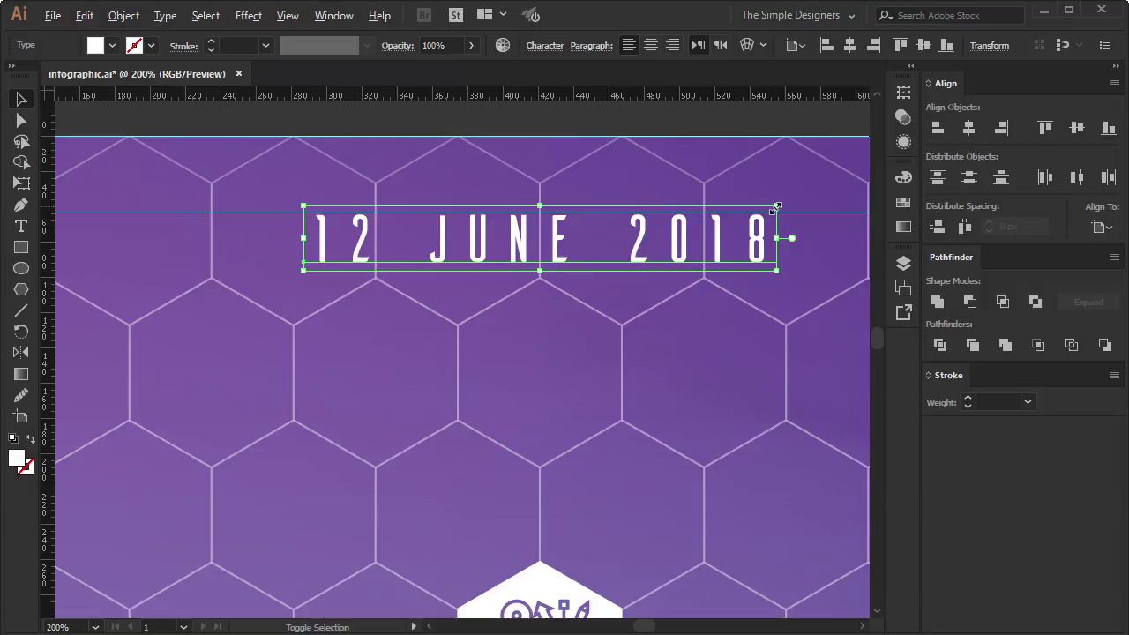
left_click_drag(541, 271, 540, 284)
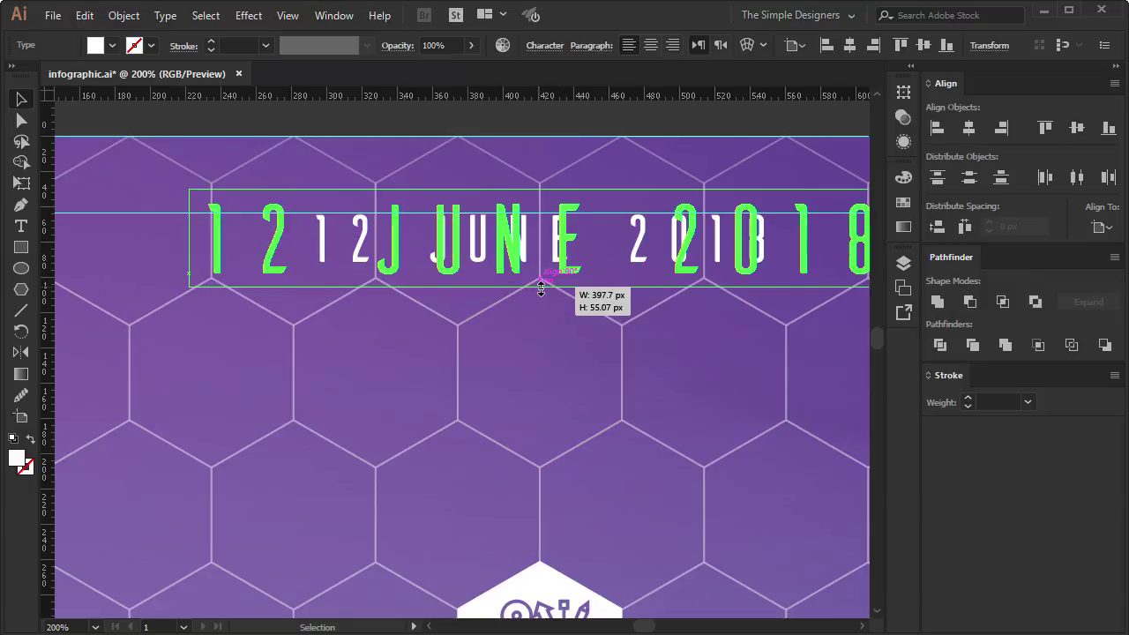
key("Down")
key("Down")
key("Down")
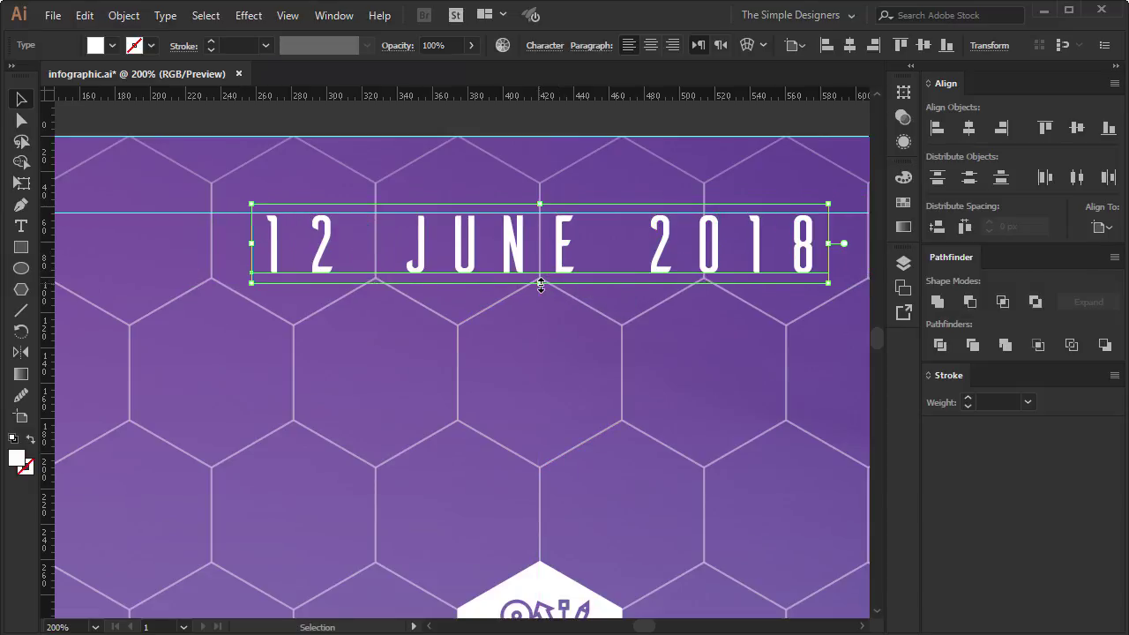
- Give the date a 1 px white outline
left_click(212, 40)
left_click(212, 40)
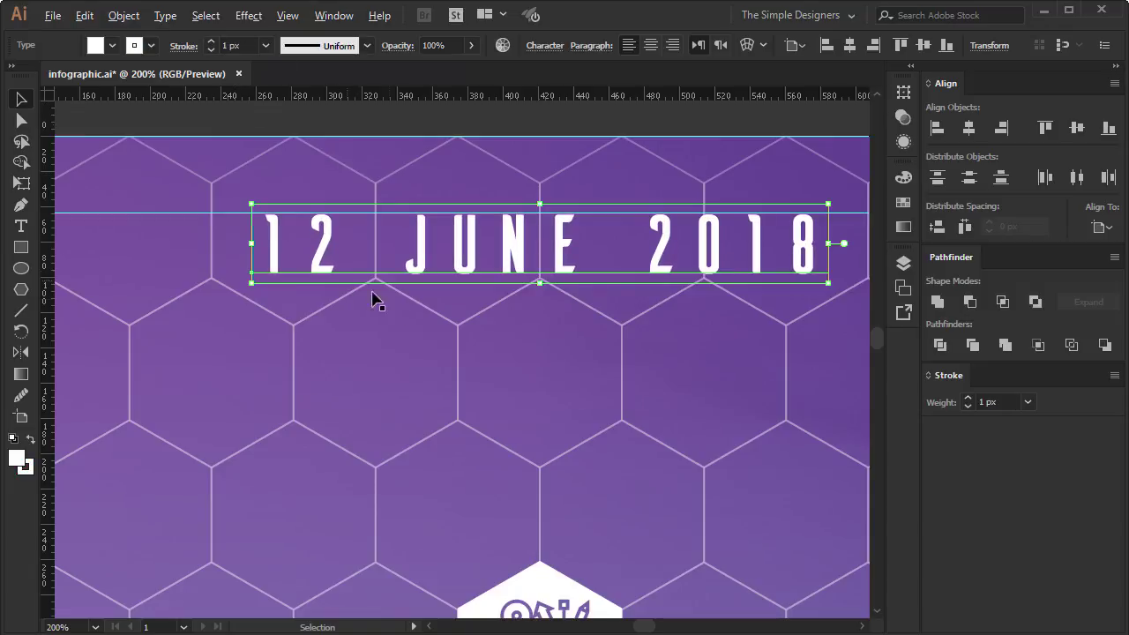
scroll(375, 300, "down", 1, "alt")
scroll(396, 307, "down", 1, "alt")
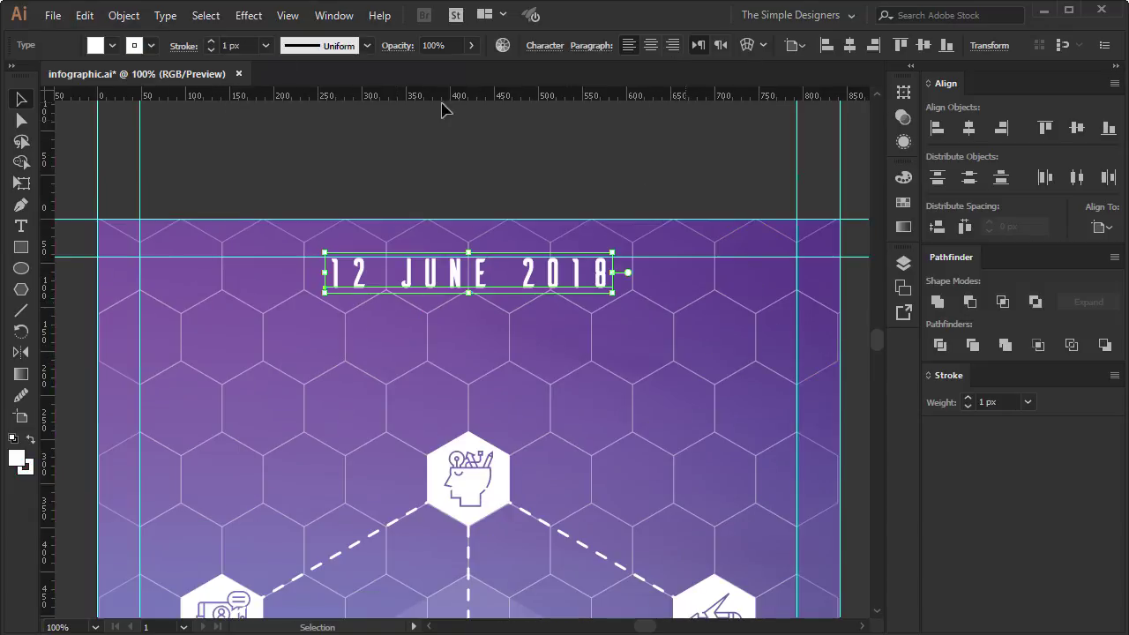
left_click(530, 46)
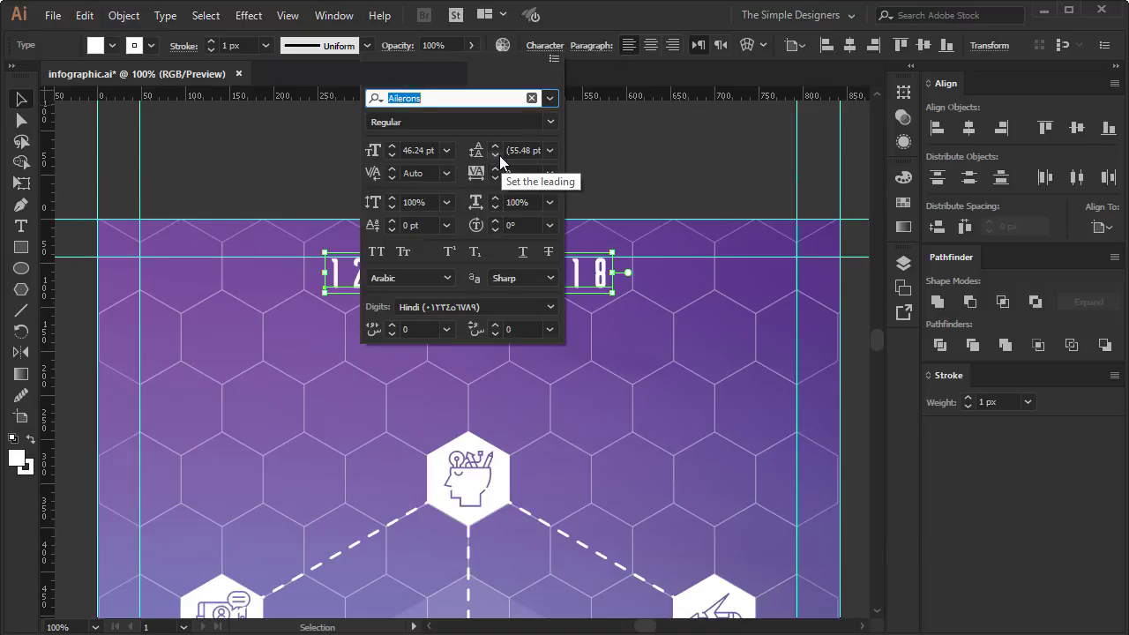
left_click(605, 167)
left_click(601, 190)
- Shrink the date text slightly
left_click(606, 269)
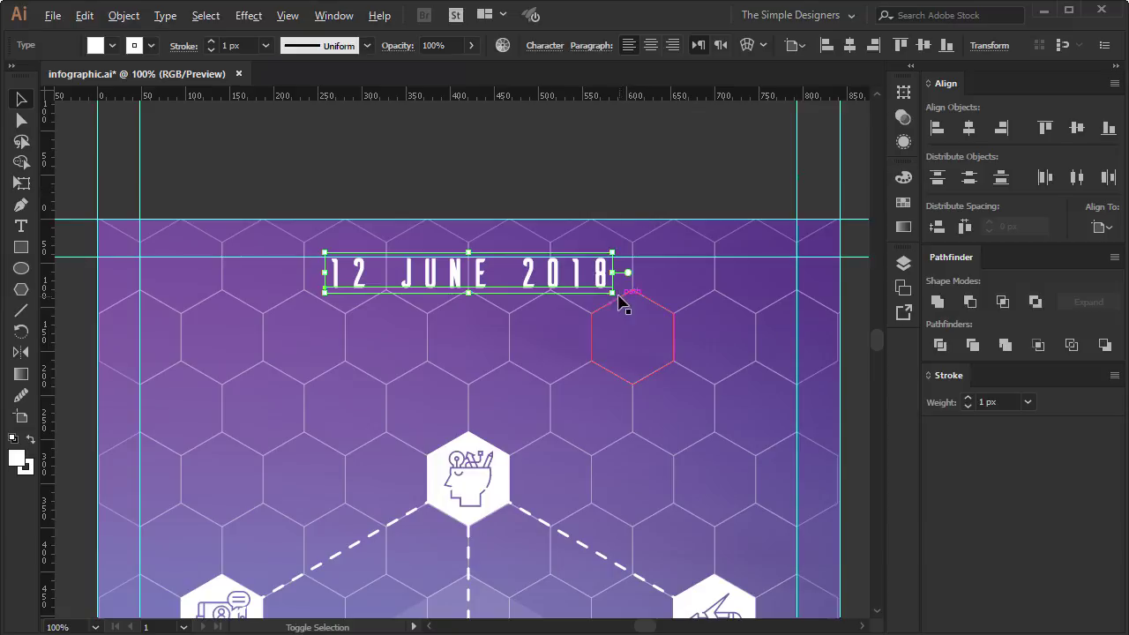
left_click_drag(615, 293, 592, 289)
left_click(436, 290)
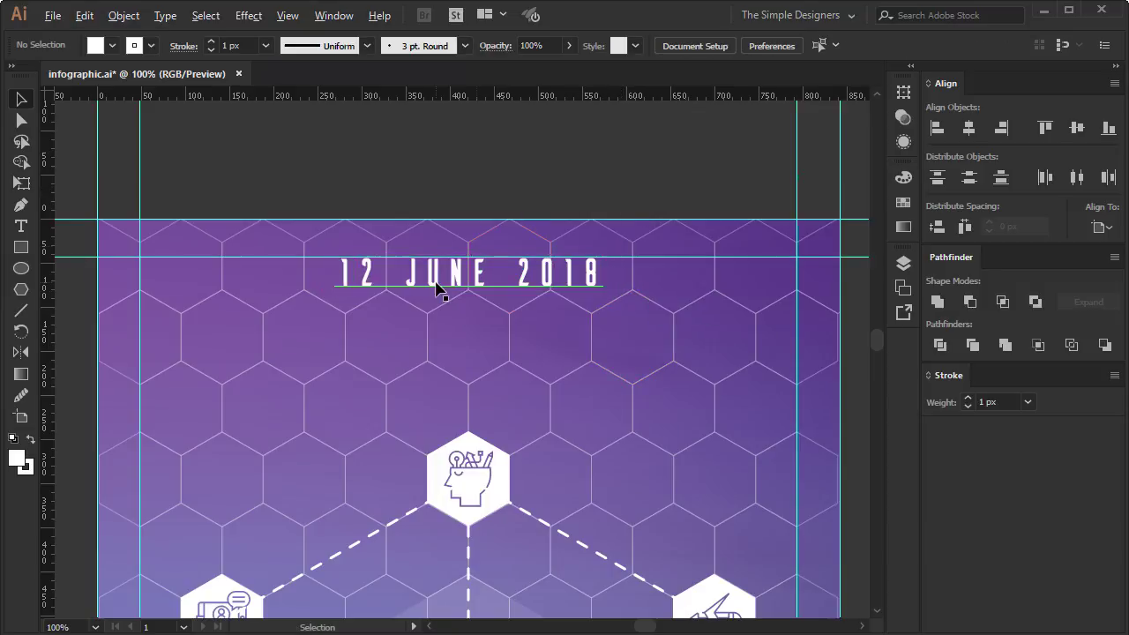
scroll(502, 281, "up", 2, "alt")
left_click(502, 280)
- Set the date to 32 pt with Auto leading in the Character panel
left_click(554, 48)
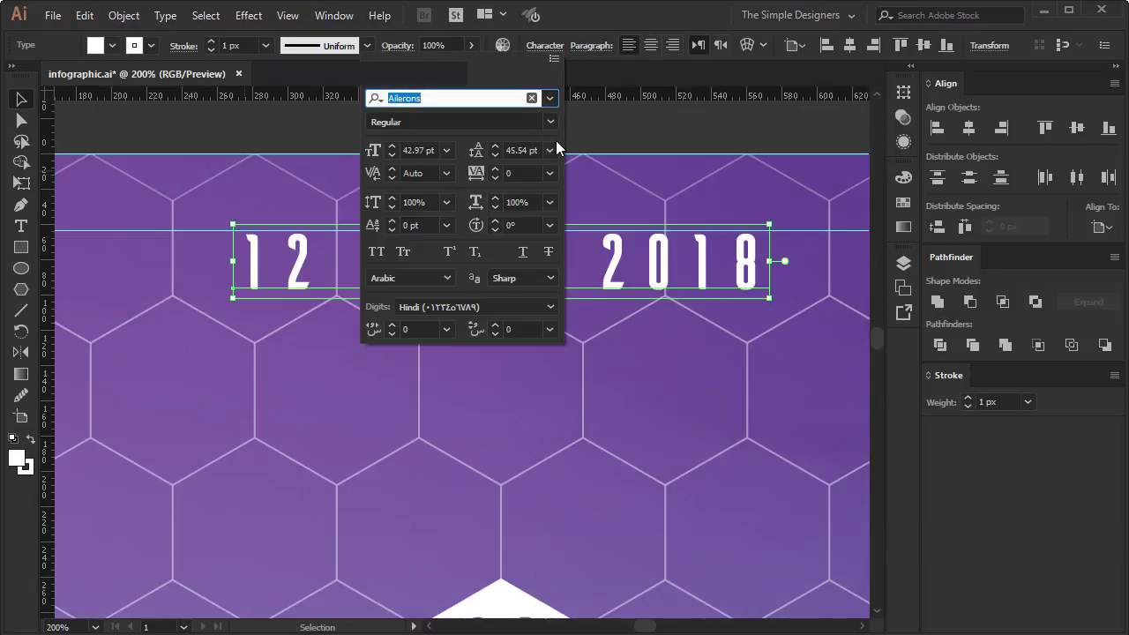
left_click(549, 150)
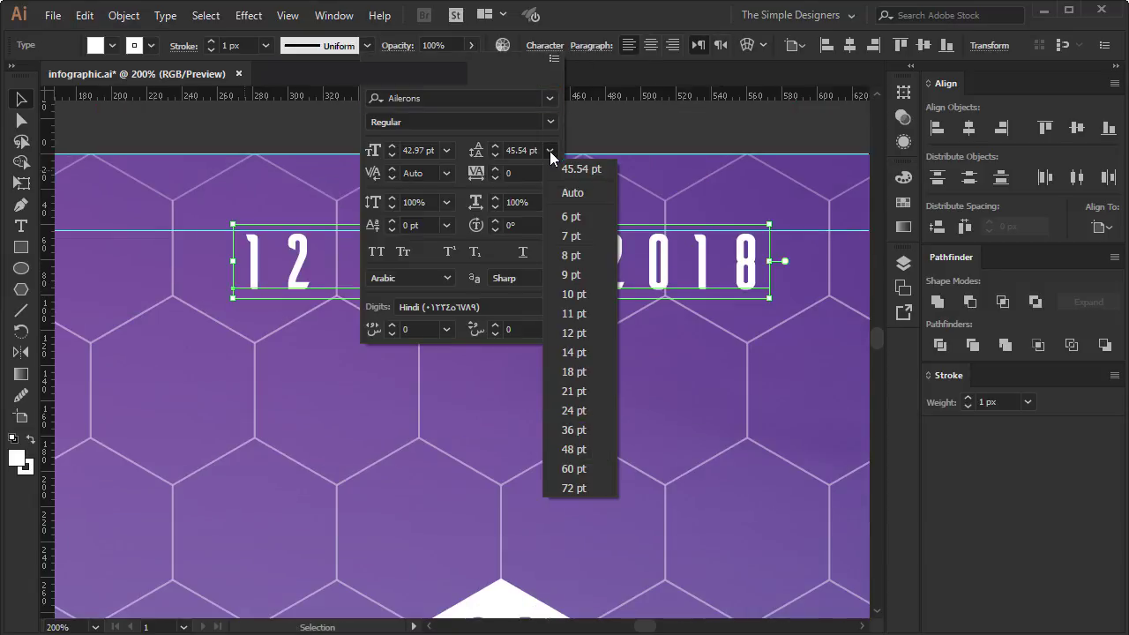
left_click(574, 448)
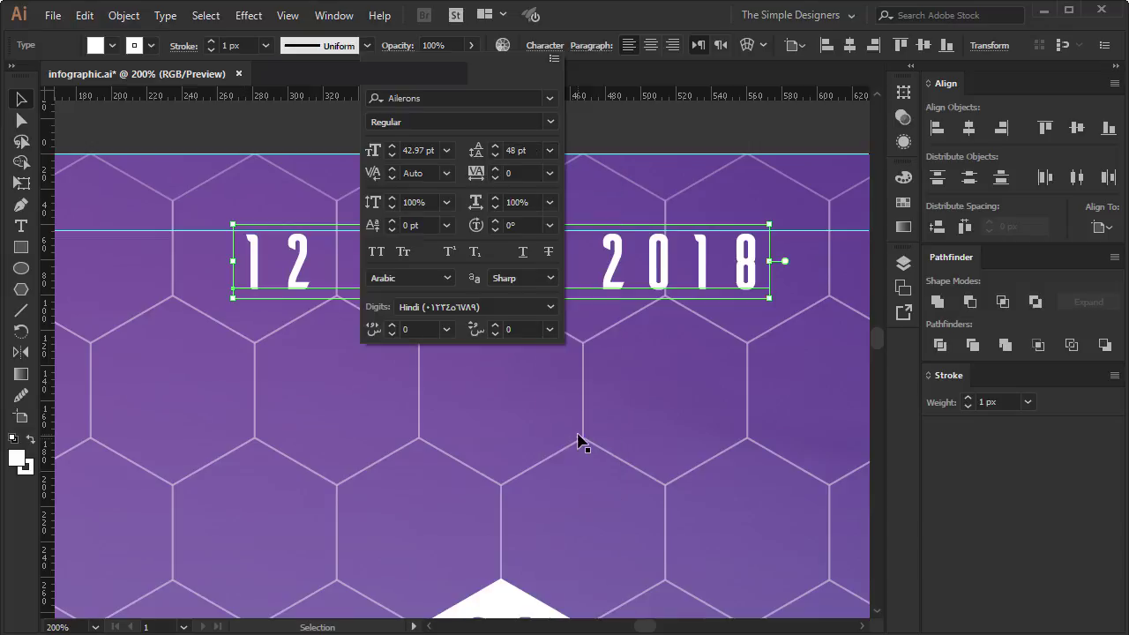
left_click(446, 152)
left_click(483, 425)
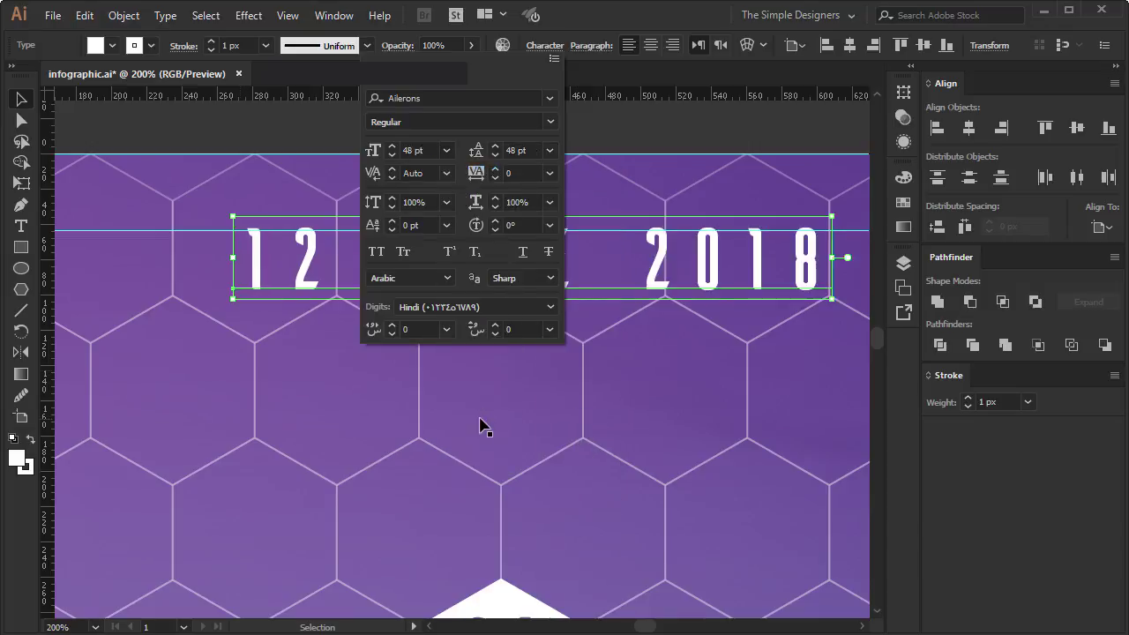
left_click(548, 151)
left_click(545, 187)
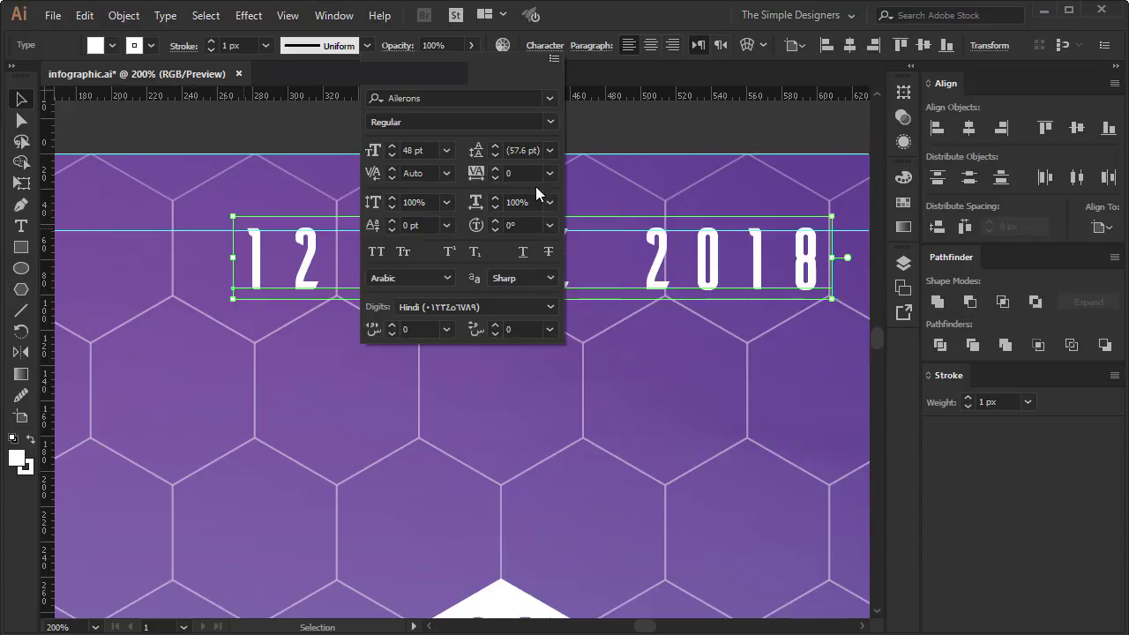
left_click(395, 153)
left_click(395, 153)
- Centre the date horizontally on the poster
left_click(969, 130)
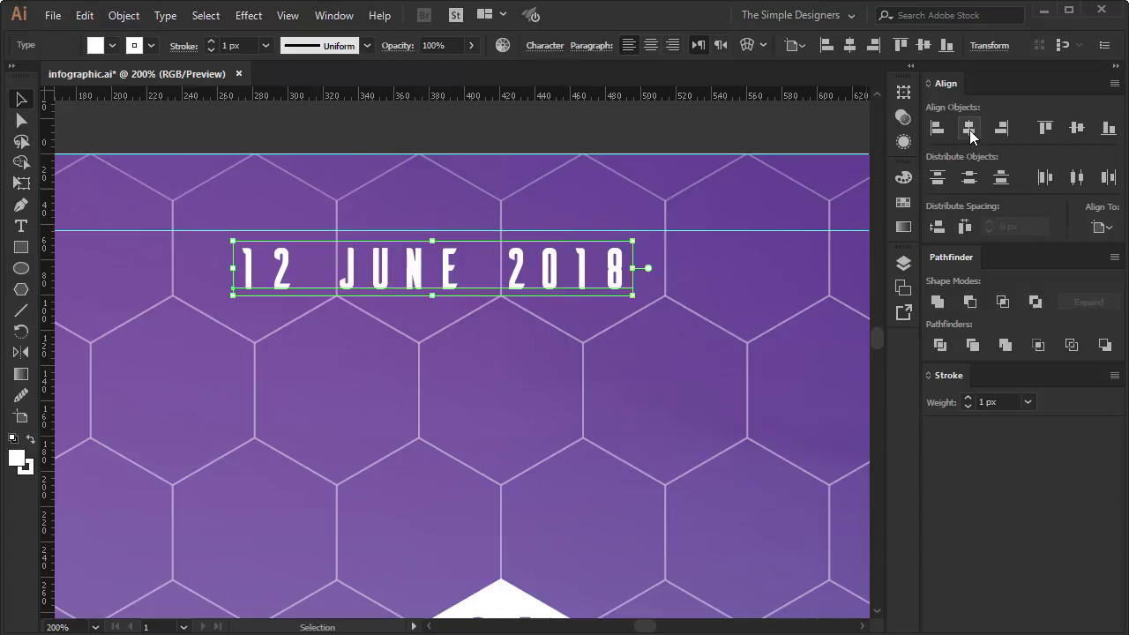
left_click(641, 125)
scroll(649, 205, "down", 2, "alt")
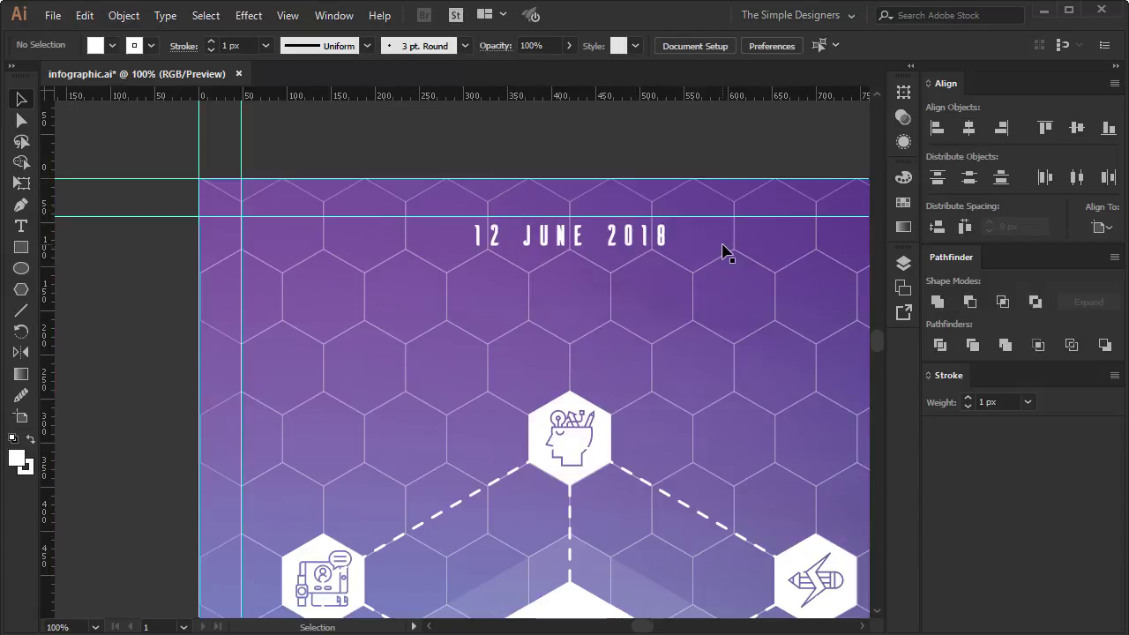
scroll(638, 167, "up", 1, "alt")
left_click(611, 284)
- Duplicate the date below itself and retype the copy as YOUR BIG TITLE
key("Up")
key("Up")
key("Up")
key("Up")
key("Up")
left_click(594, 207)
left_click_drag(595, 284, 597, 361)
double_click(622, 337)
key("ctrl+a")
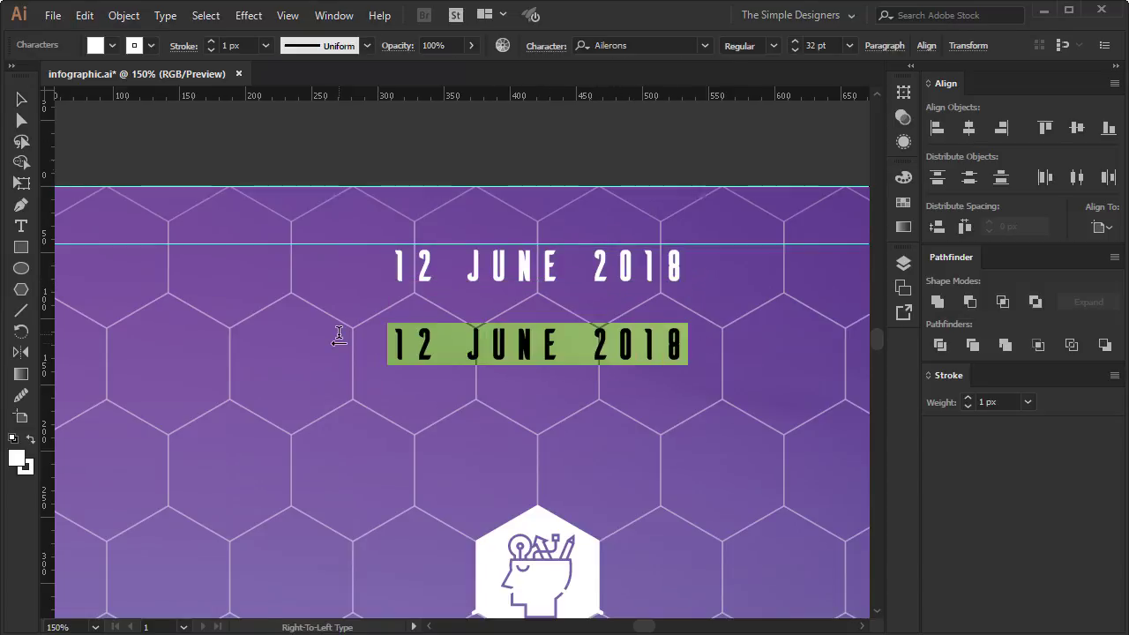
type("YOUR BIG TITLE")
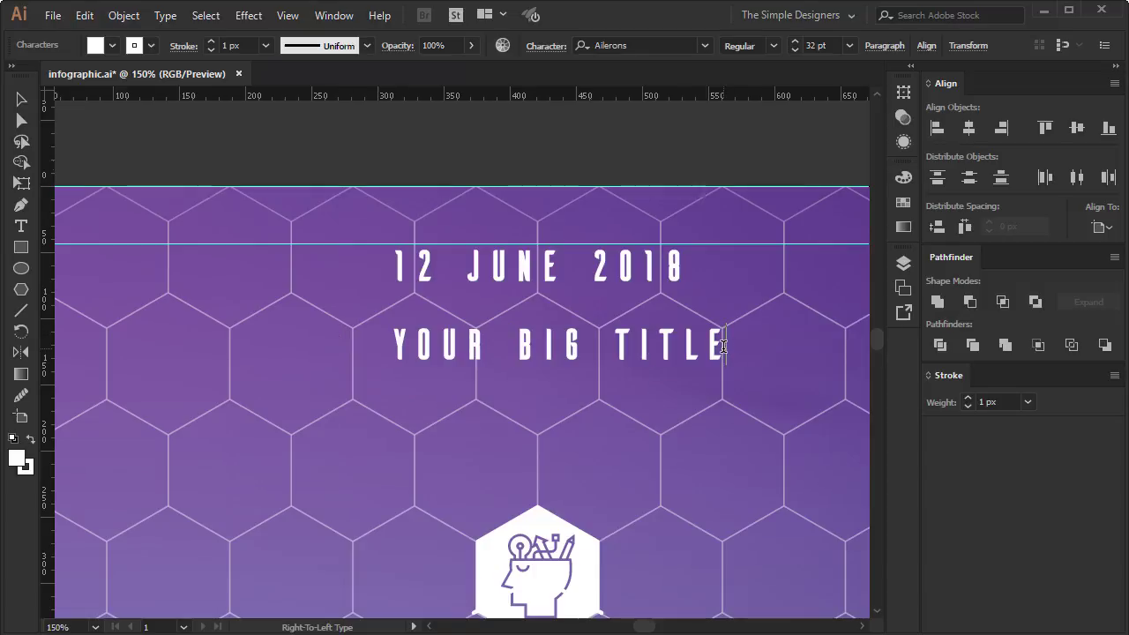
- Set the title in Bebas Neue Regular with wider letter spacing
left_click_drag(723, 346, 388, 346)
left_click(640, 46)
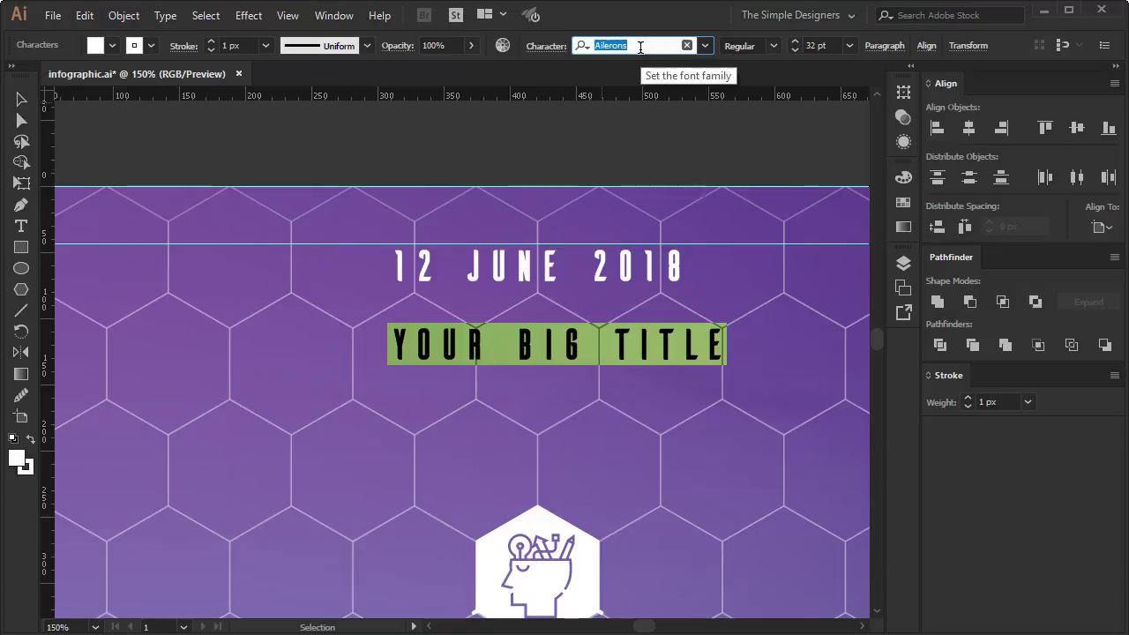
type("Beb")
left_click(701, 99)
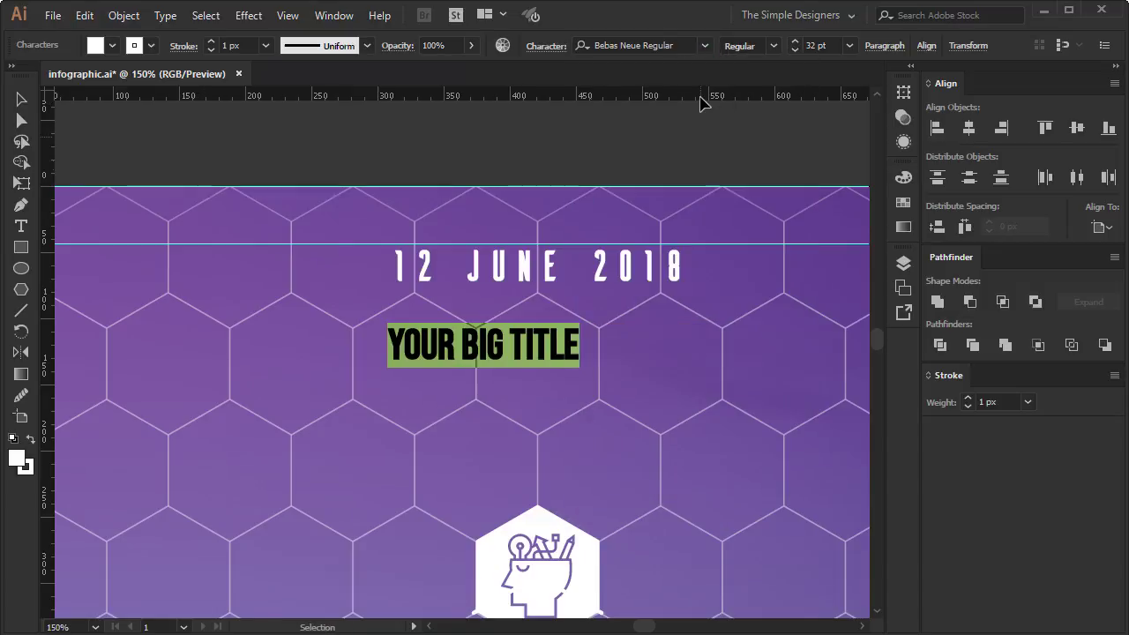
left_click(758, 51)
key("alt+Right")
key("alt+Right")
key("alt+Right")
key("alt+Right")
key("alt+Right")
key("alt+Right")
key("alt+Right")
key("alt+Right")
key("alt+Right")
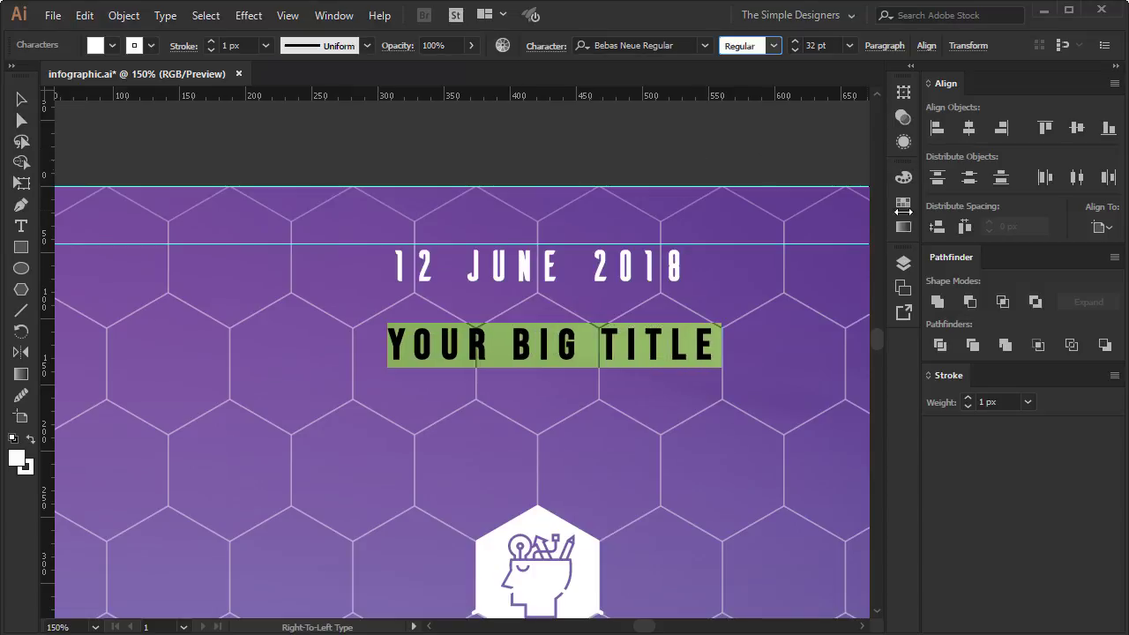
key("Escape")
- Enlarge the title and centre it horizontally on the poster
left_click_drag(717, 371, 801, 405)
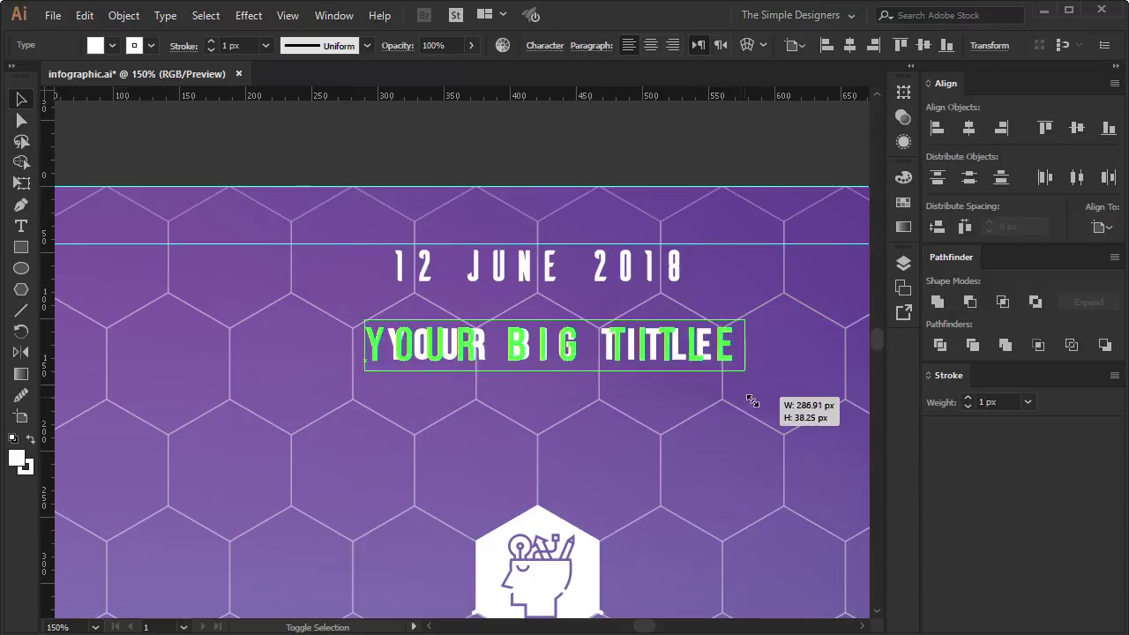
left_click(971, 130)
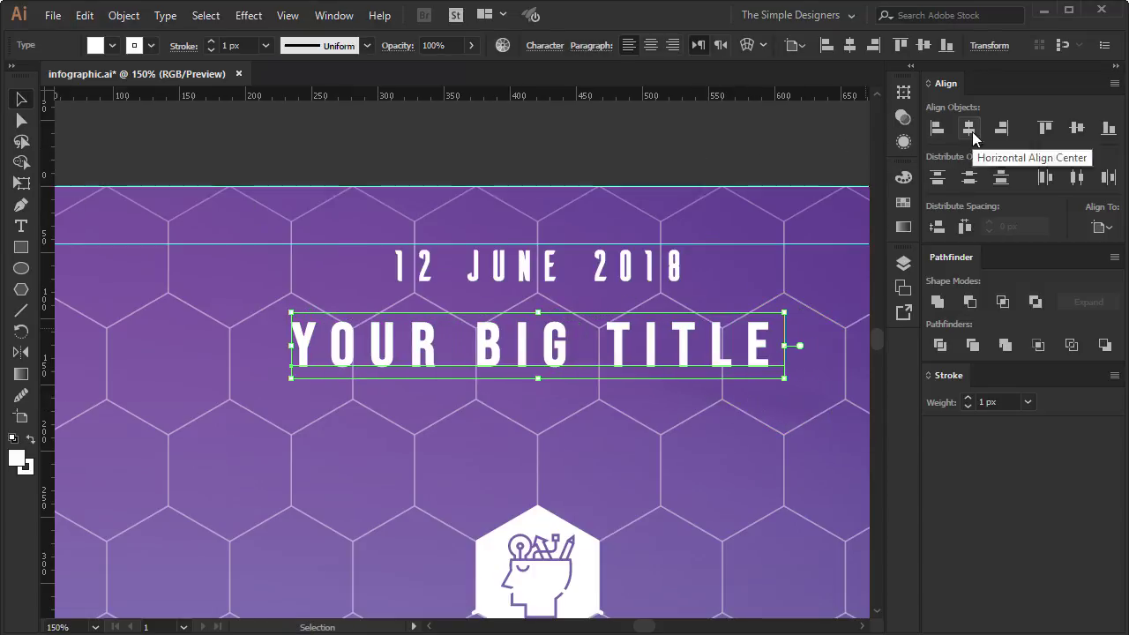
left_click(731, 150)
scroll(693, 164, "down", 2, "alt")
scroll(739, 256, "down", 2, "alt")
scroll(738, 255, "up", 2, "alt")
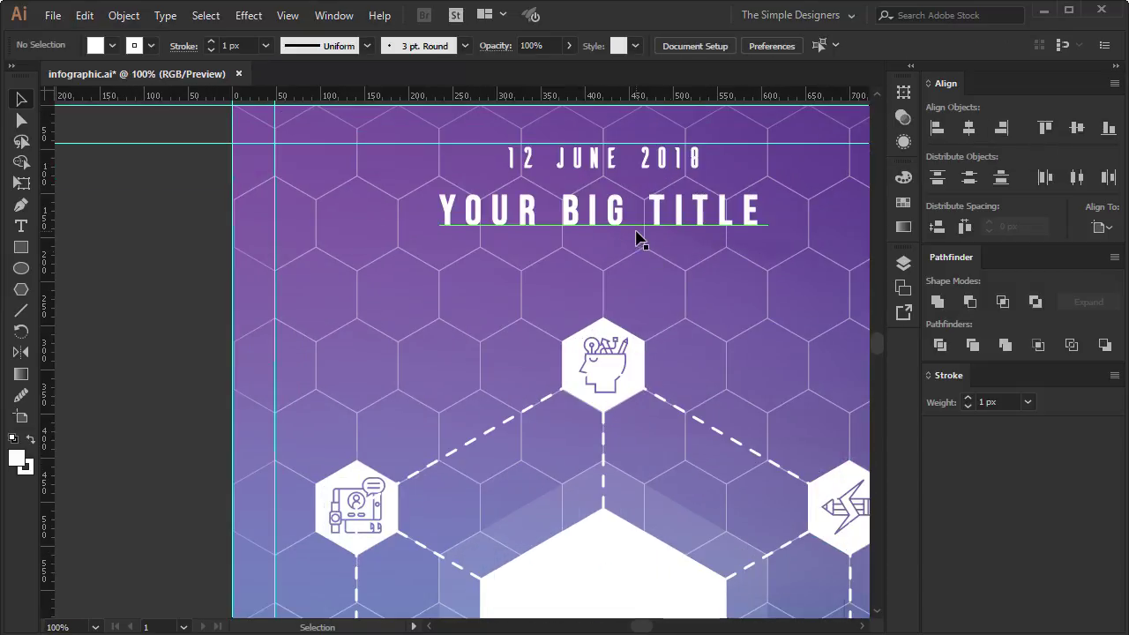
- Scale up and recentre the title, closing the gap between date and title
left_click(610, 221)
left_click_drag(764, 249, 801, 297)
key("alt+Right")
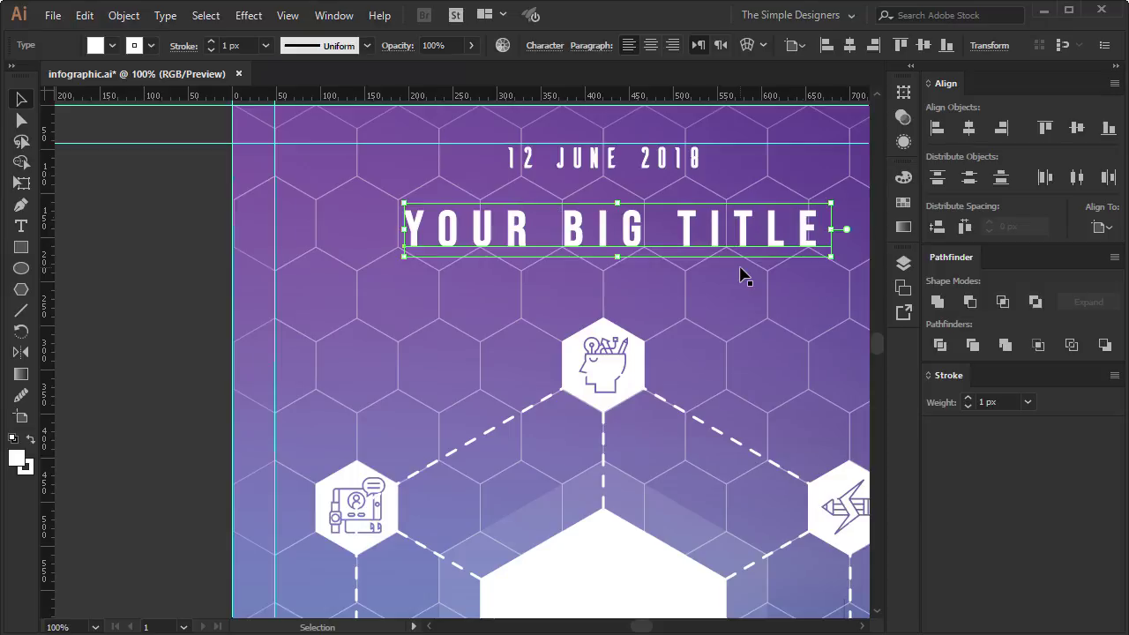
left_click(967, 131)
left_click_drag(628, 165, 627, 185)
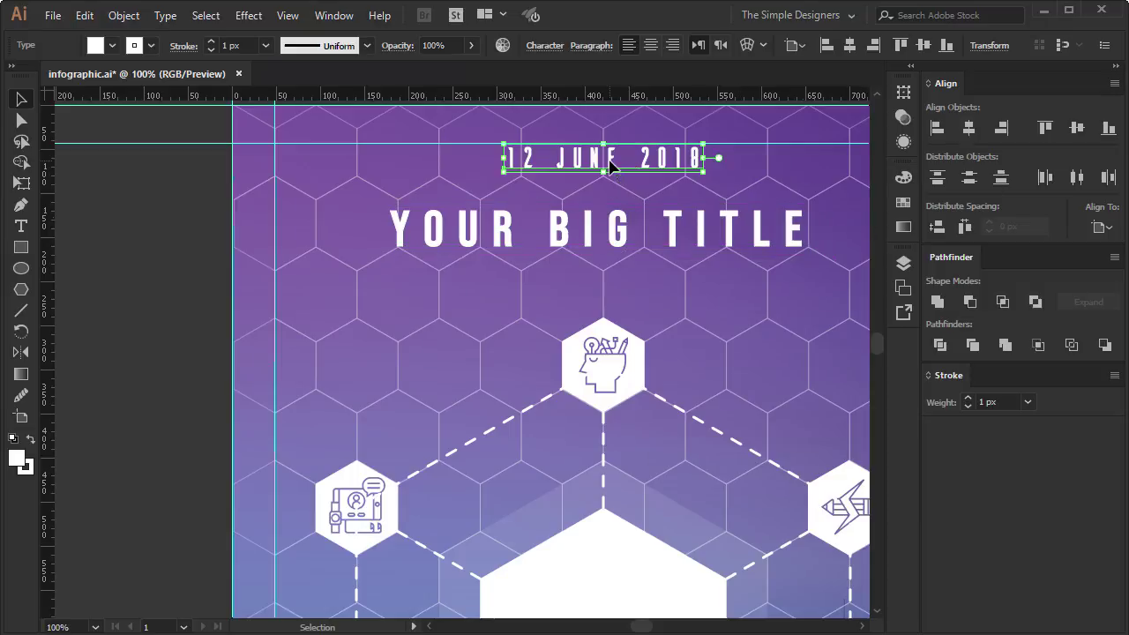
left_click(616, 228)
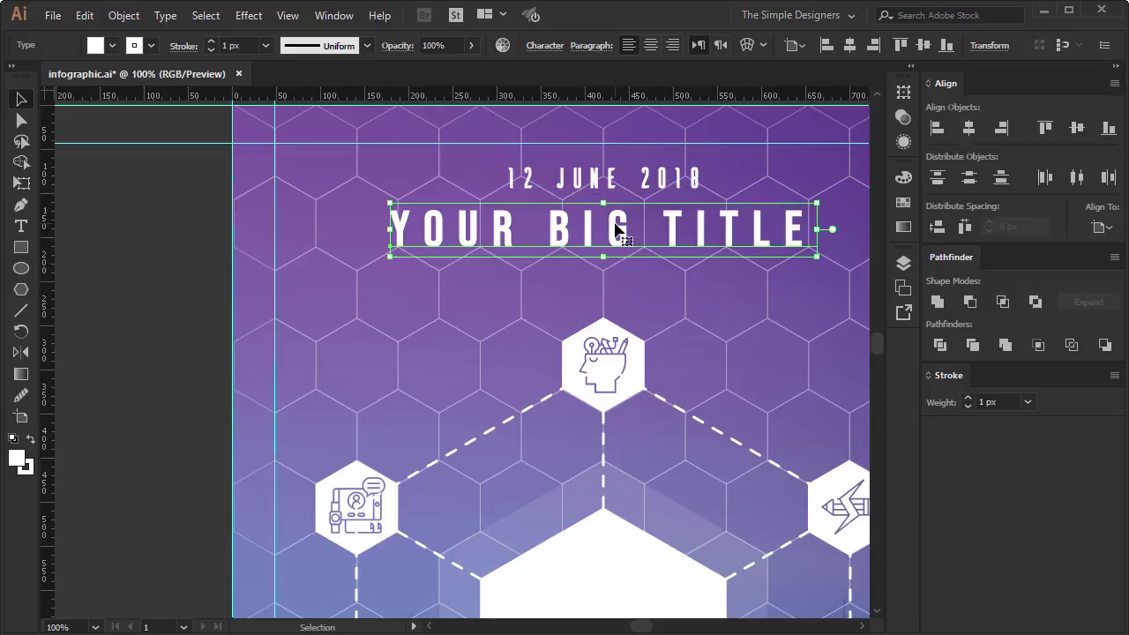
key("Up")
key("Up")
key("Up")
left_click(285, 356)
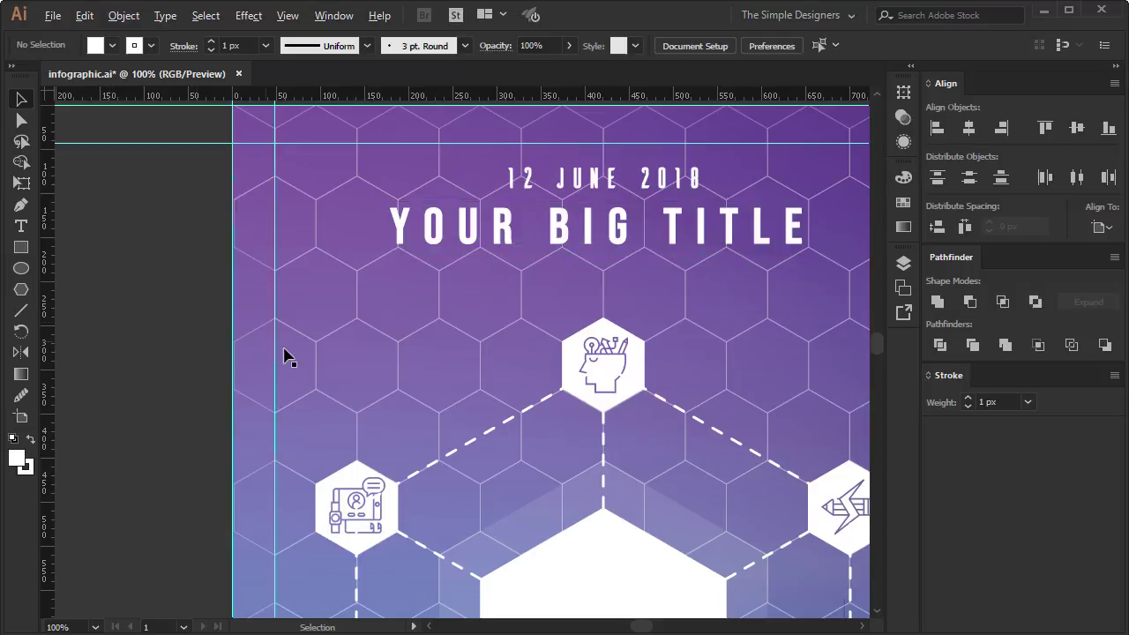
scroll(285, 355, "down", 1)
left_click_drag(579, 431, 618, 335)
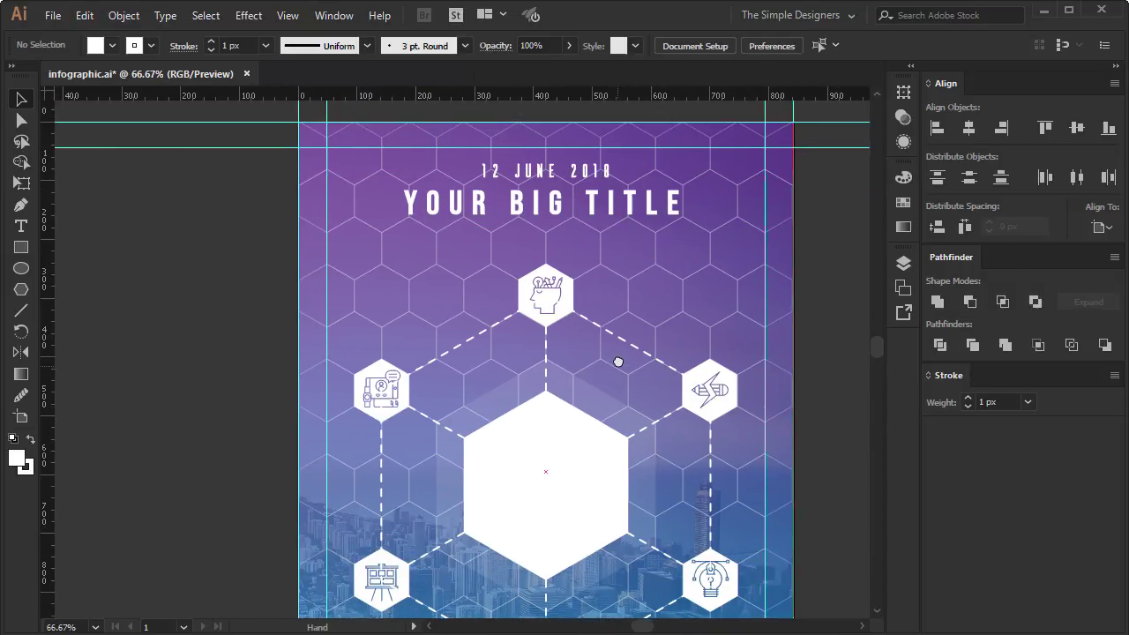
- Duplicate the big title, retype it as LOGO, and move it into the central white hexagon
left_click(476, 174)
left_click_drag(478, 182, 238, 325)
left_click_drag(439, 304, 158, 308)
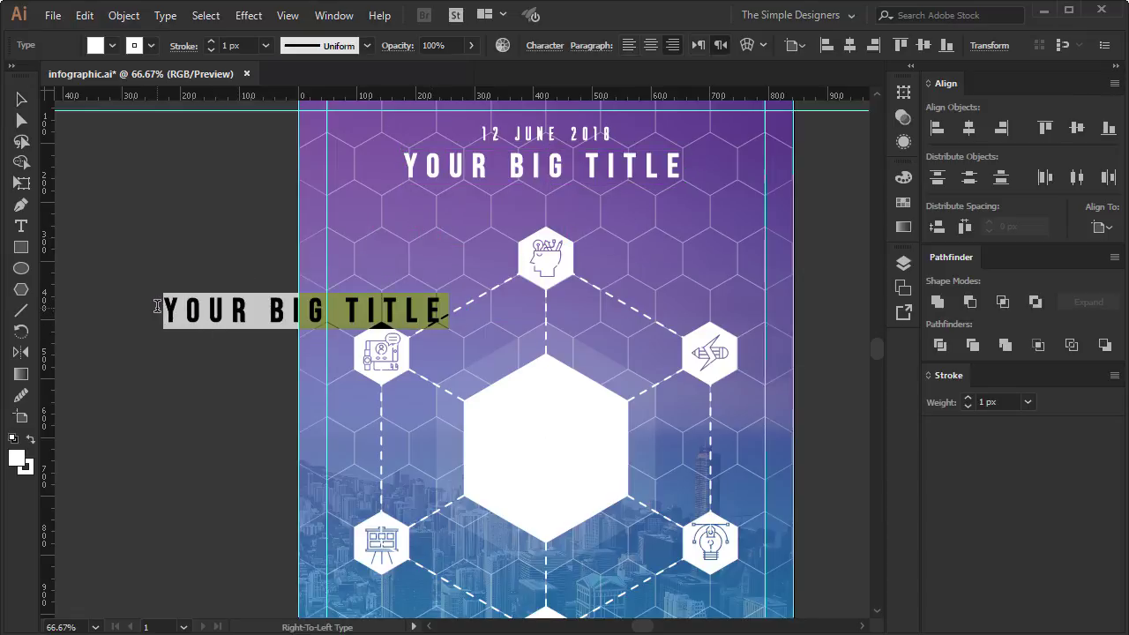
type("LOO")
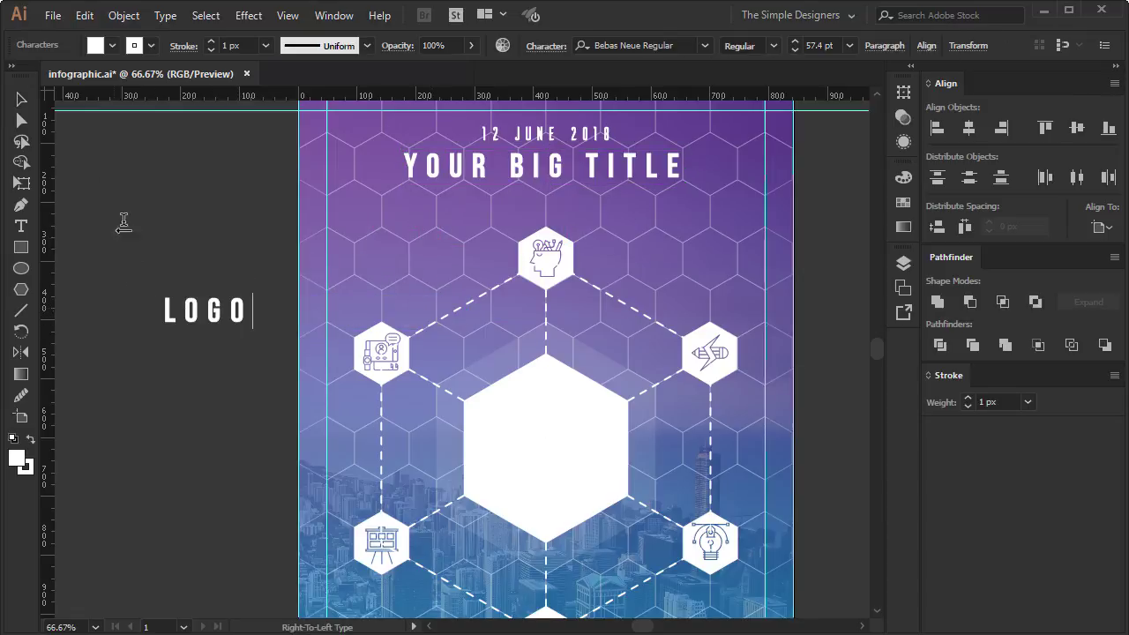
key("Escape")
left_click_drag(220, 323, 609, 474)
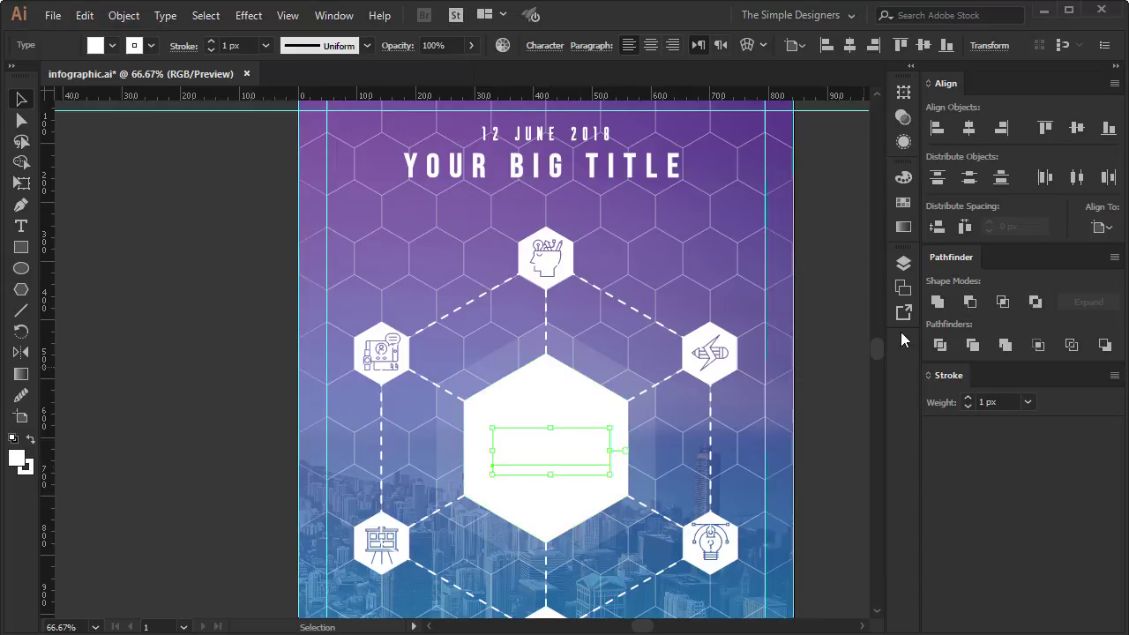
- Fill LOGO purple and centre it horizontally and vertically on the poster
left_click(903, 203)
left_click(741, 311)
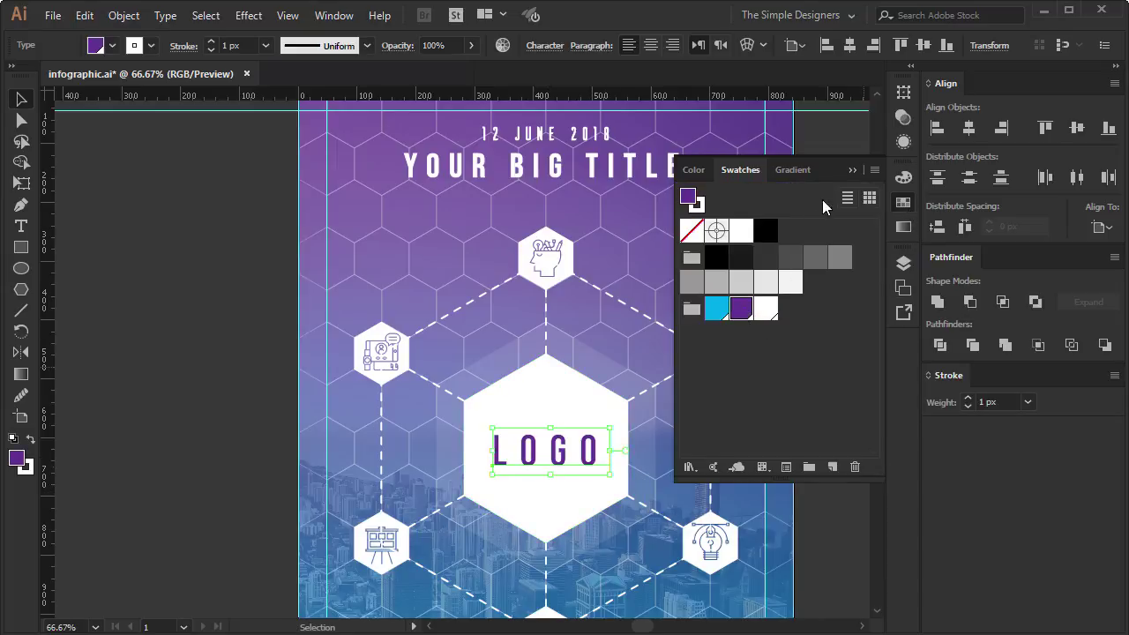
left_click(852, 170)
left_click(973, 130)
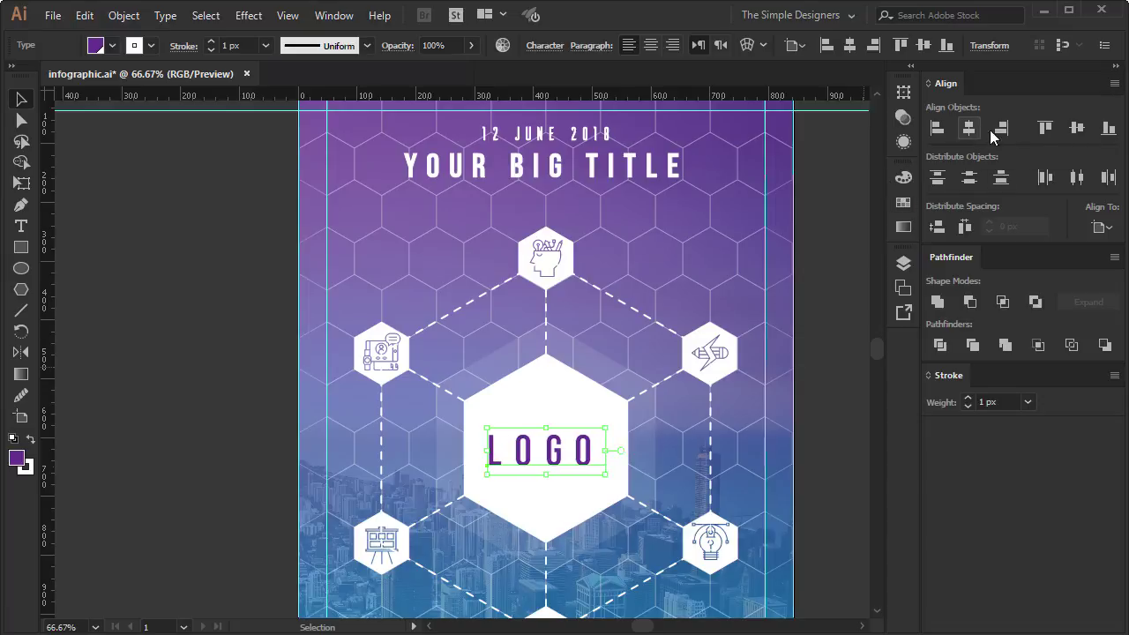
left_click(1078, 129)
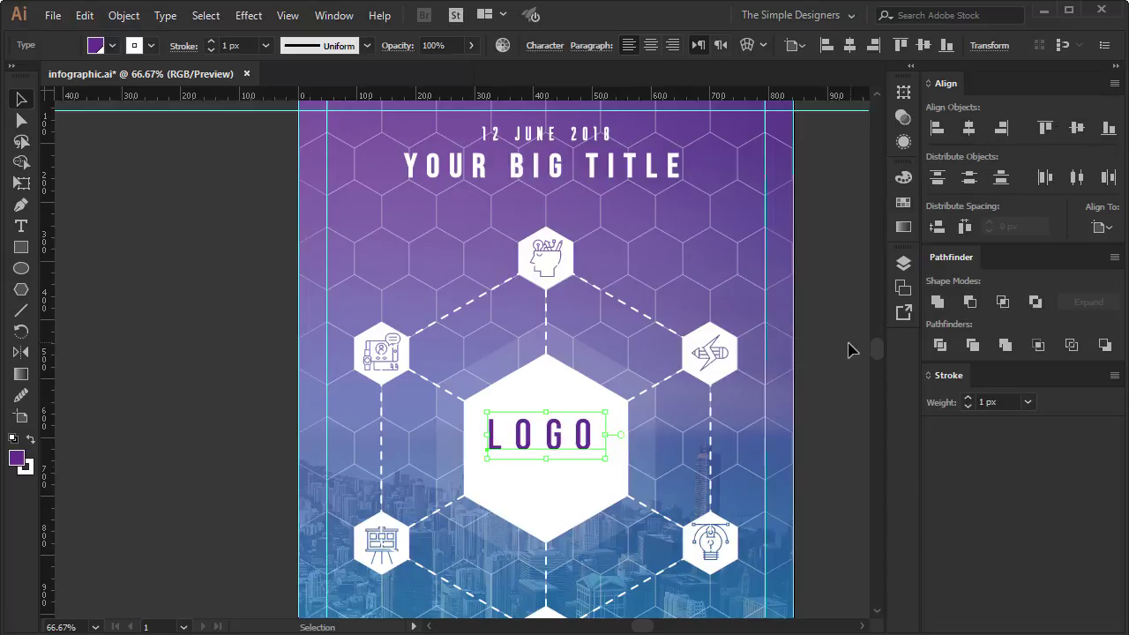
- Move LOGO lower and slightly right within the hexagon
left_click(578, 465, "shift")
left_click(607, 461, "shift")
scroll(541, 462, "up", 1)
scroll(557, 437, "down", 1)
left_click_drag(556, 409, 566, 432)
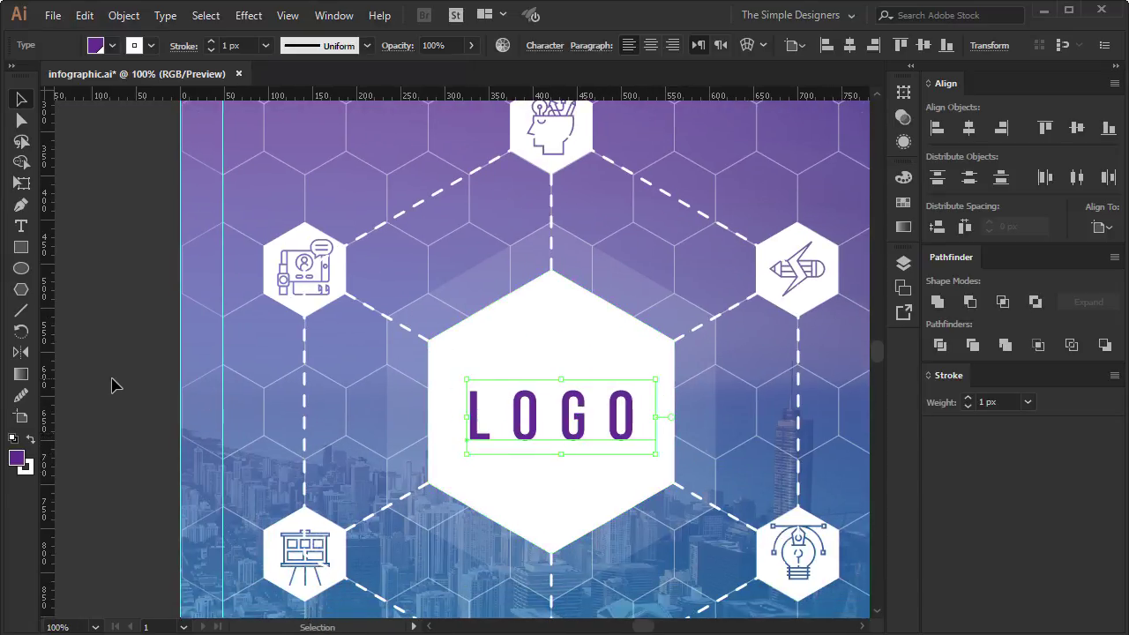
left_click(150, 388)
- Tighten LOGO's letter spacing, recentre it horizontally, and nudge it slightly right
left_click(571, 429)
key("alt+Left")
key("alt+Left")
key("alt+Left")
key("alt+Left")
key("alt+Left")
left_click_drag(571, 429, 581, 429)
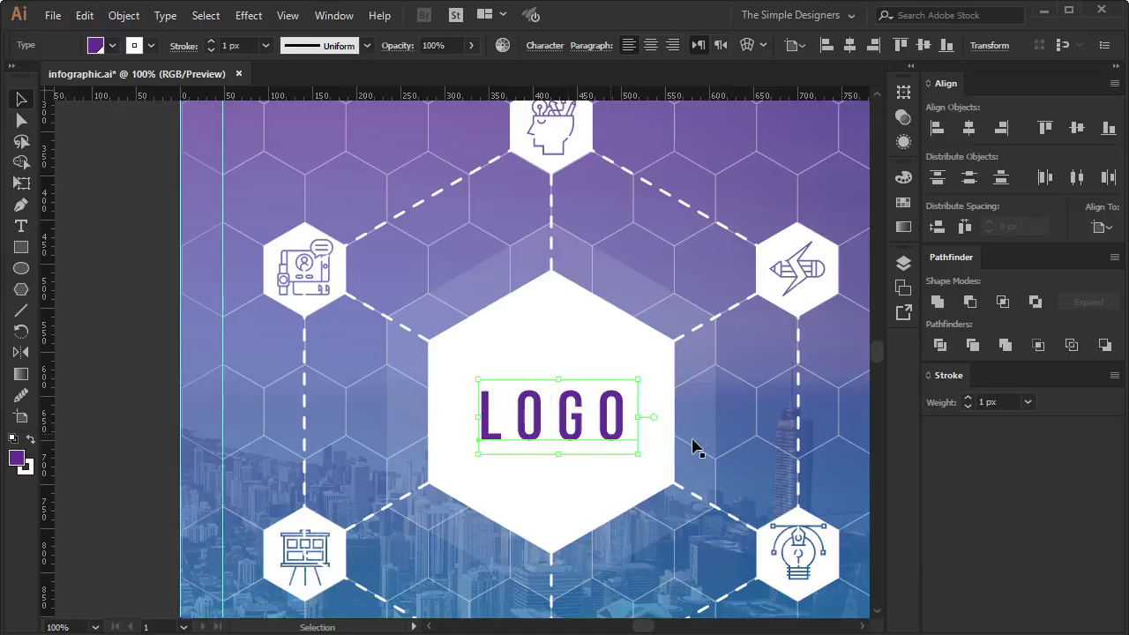
left_click(969, 129)
key("Right")
key("Right")
key("Right")
key("Right")
key("Right")
key("Right")
- Convert LOGO to outlines and settle it lower inside the hexagon
right_click(569, 405)
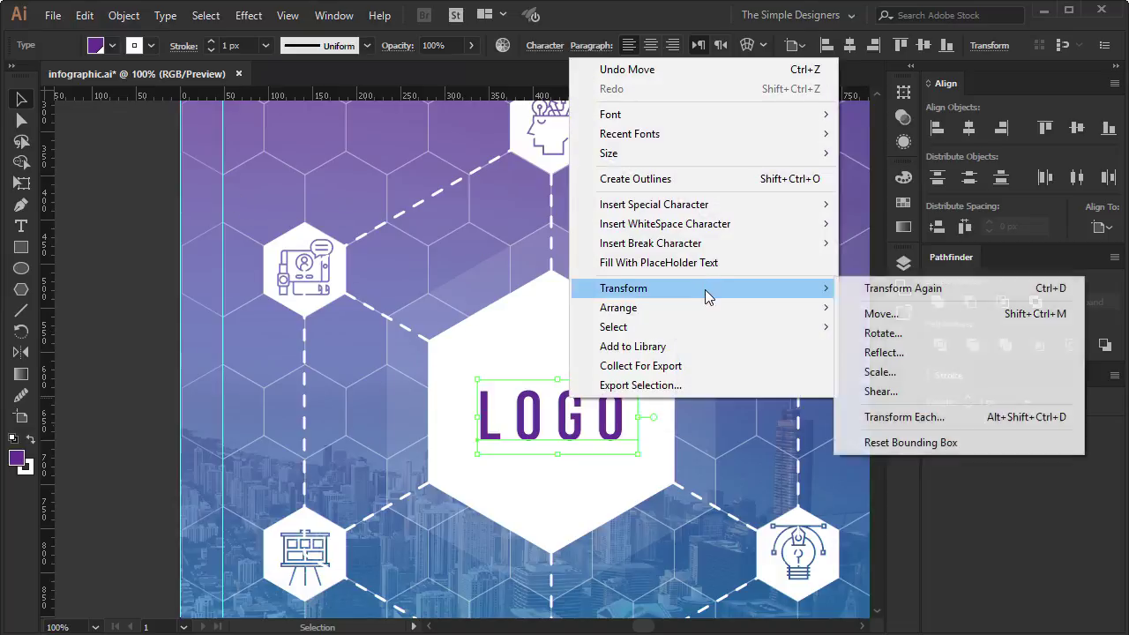
left_click(668, 176)
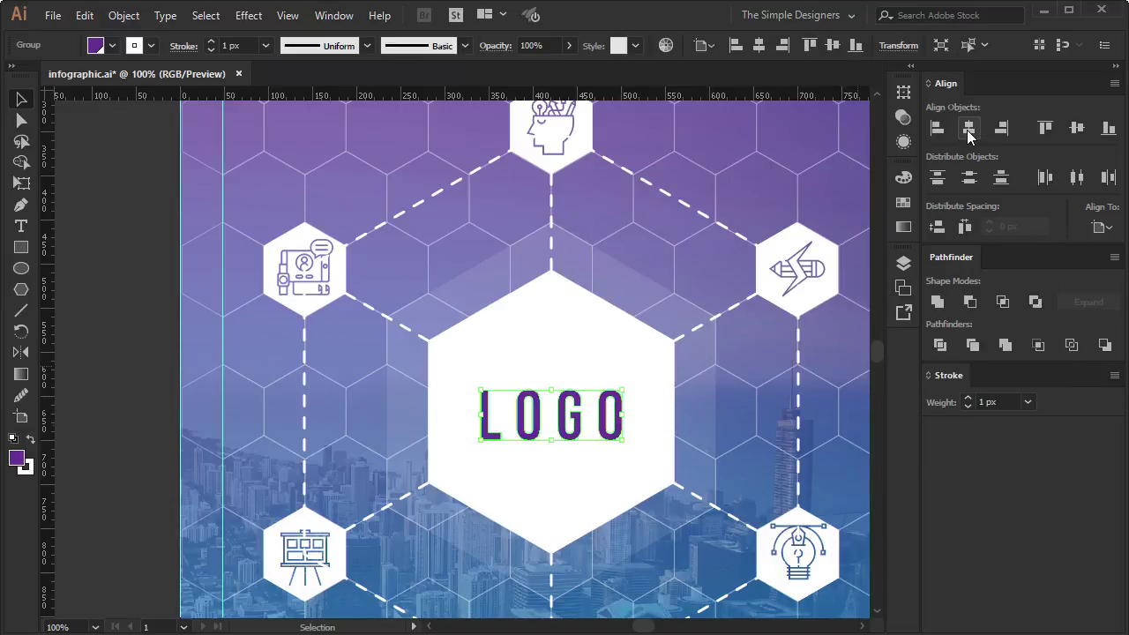
left_click(1079, 130)
mouse_move(627, 381)
left_mouse_down()
mouse_move(630, 392)
mouse_move(604, 406)
left_mouse_up()
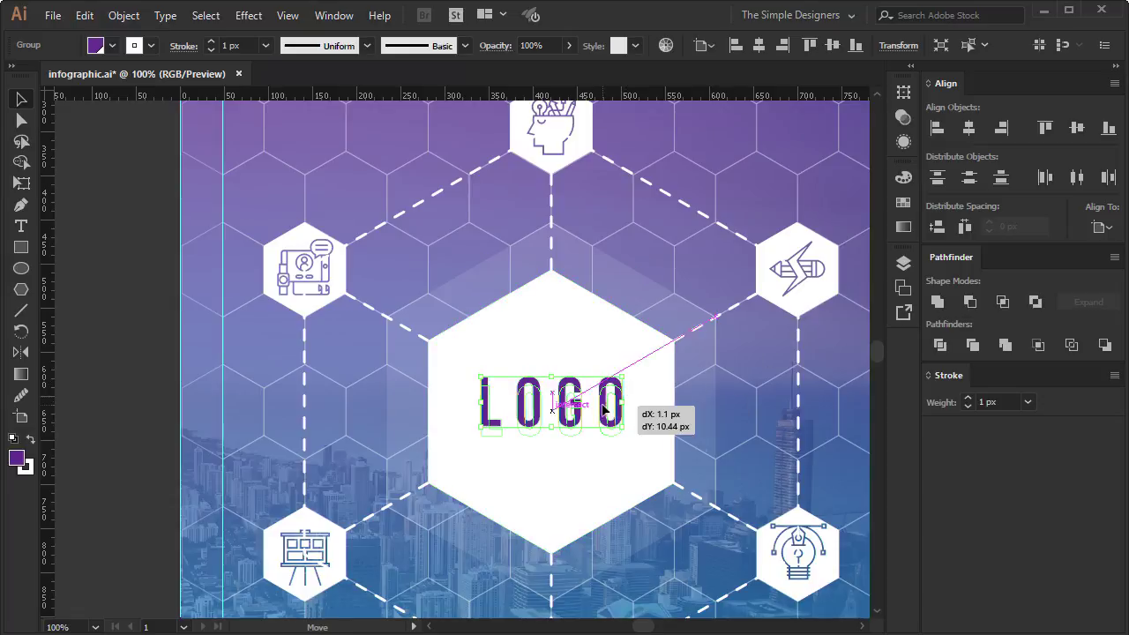
left_click_drag(605, 413, 543, 424)
left_click(147, 373)
- Subtract LOGO from the white hexagon with Pathfinder Minus Front
left_click(145, 415)
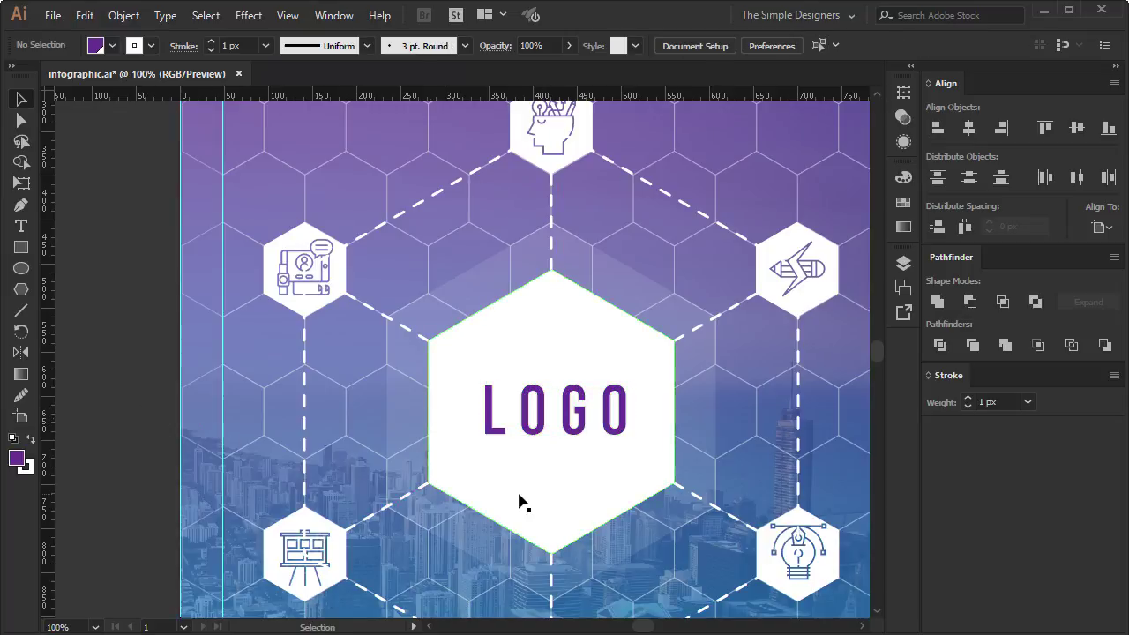
left_click(574, 438)
left_click(587, 436, "shift")
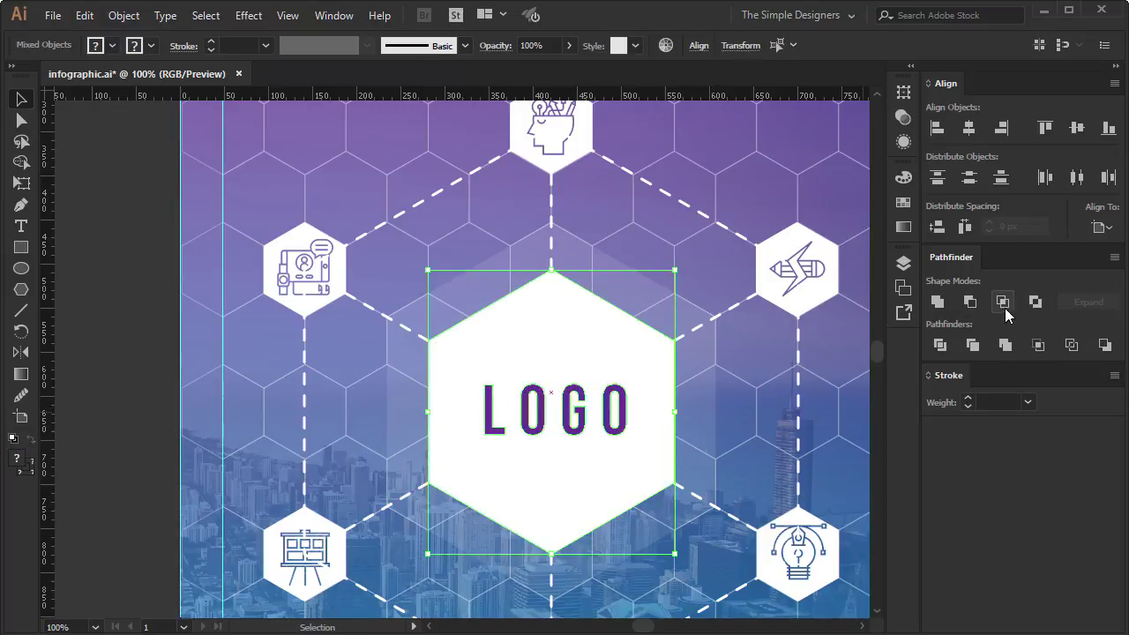
left_click(970, 301)
left_click(461, 420)
scroll(564, 424, "down", 2, "alt")
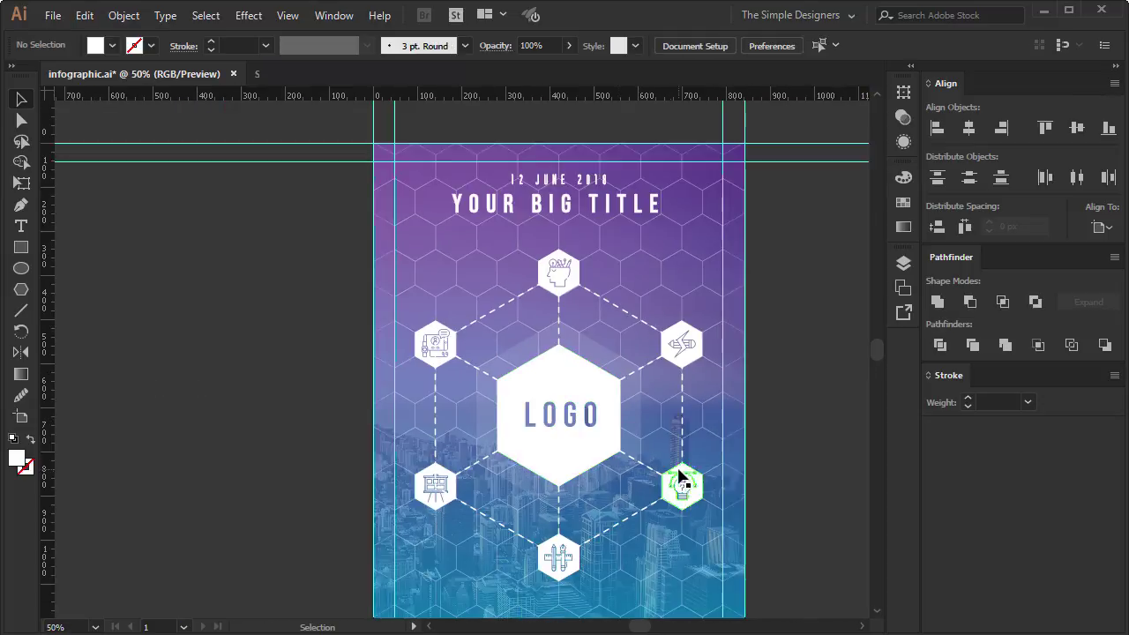
- Alt-drag a copy of the big title to the poster bottom and scale it down
left_click_drag(694, 458, 711, 383)
scroll(711, 383, "down", 1, "alt")
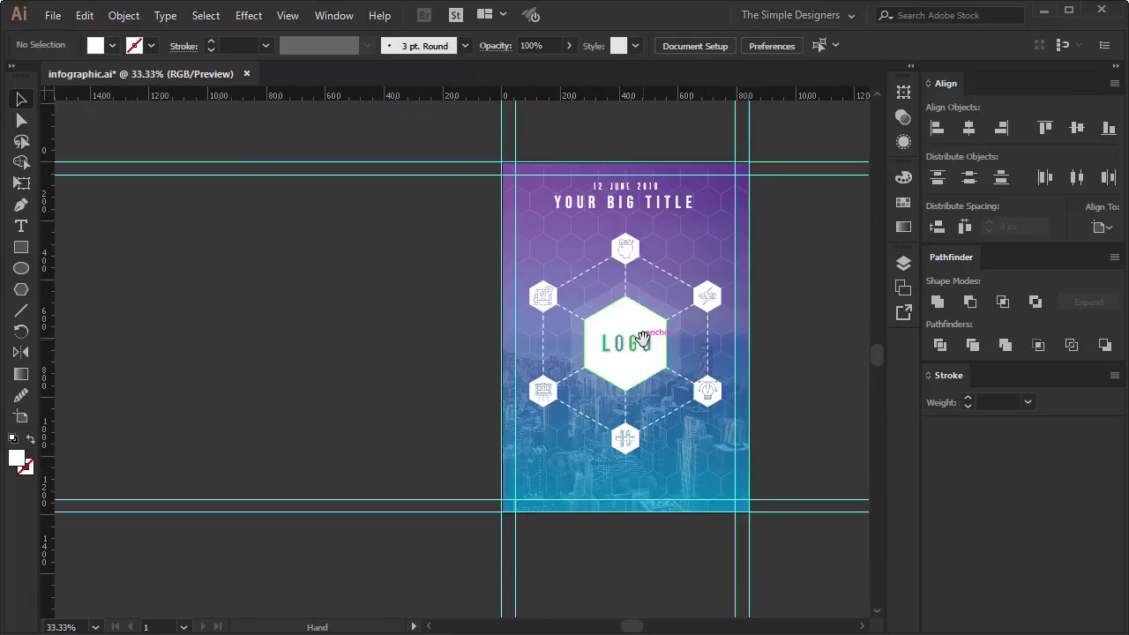
left_click_drag(642, 212, 642, 503, "alt")
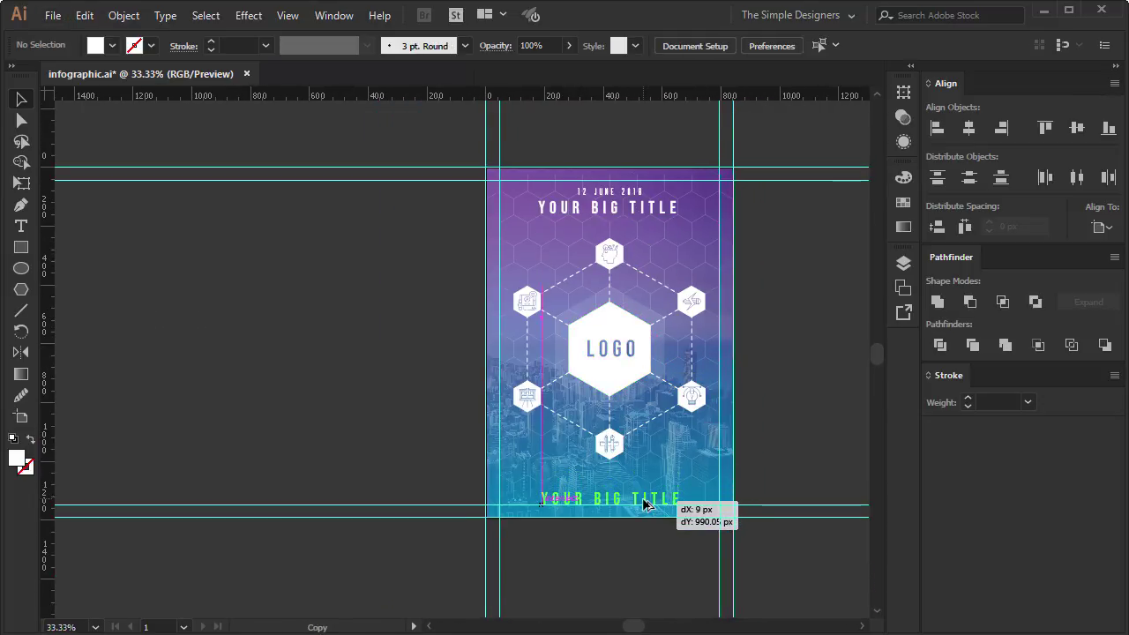
scroll(642, 504, "up", 3, "alt")
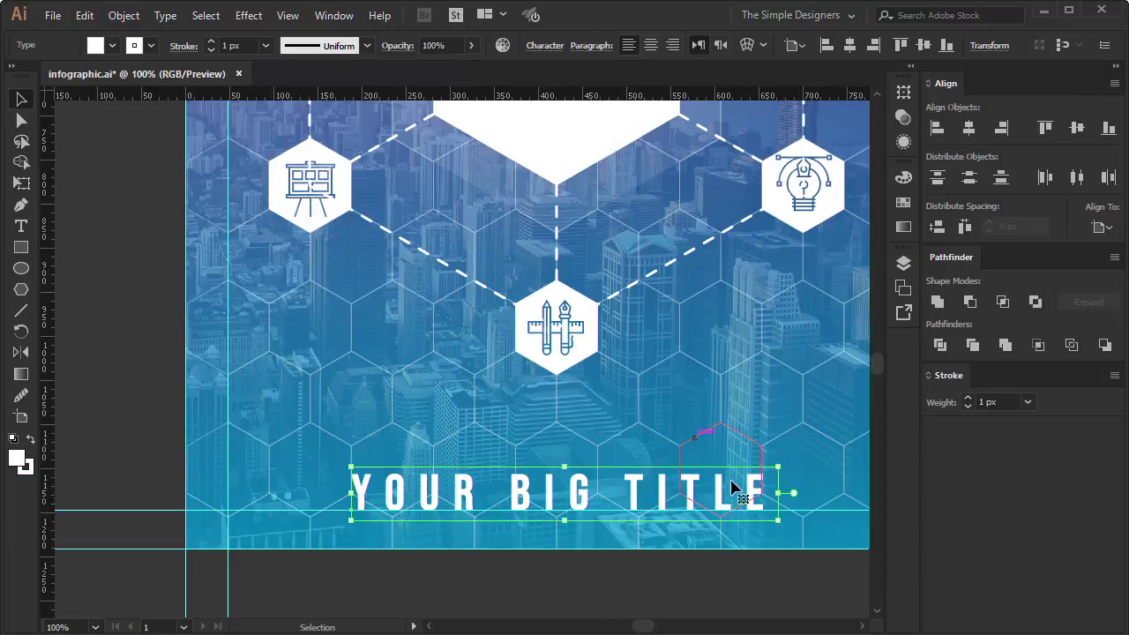
left_click_drag(777, 520, 693, 509, "alt+shift")
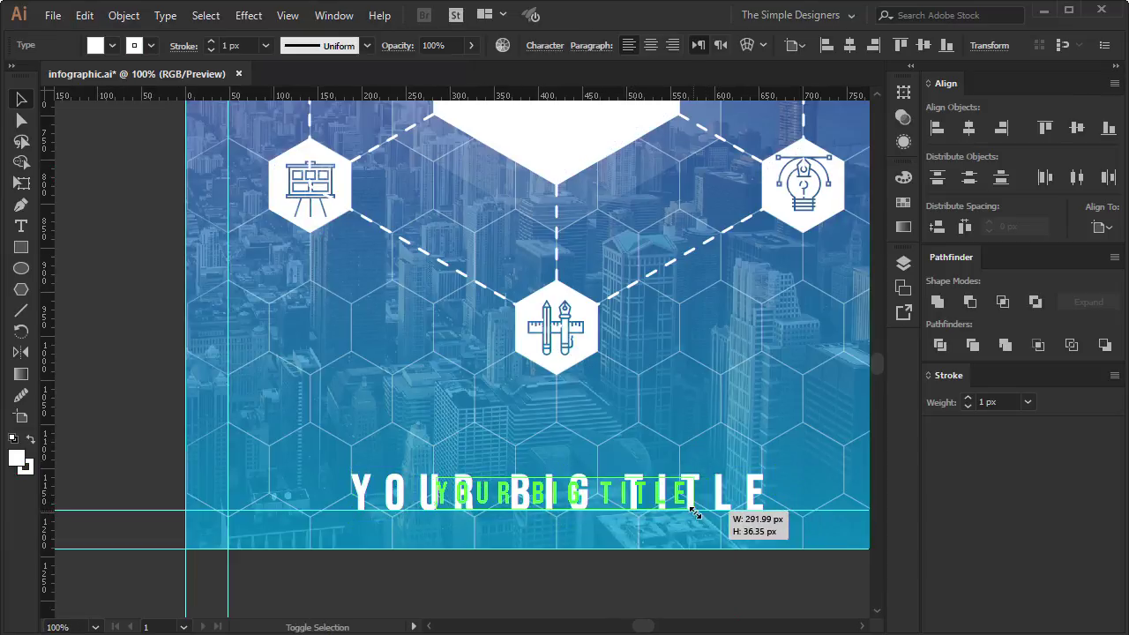
left_click_drag(593, 500, 511, 498)
scroll(579, 503, "up", 1, "alt")
- Change BIG to SUB, tighten the tracking, and set the subtitle to 24 pt
double_click(578, 498)
type("SUB")
key("ctrl+a")
key("alt+Left")
key("alt+Left")
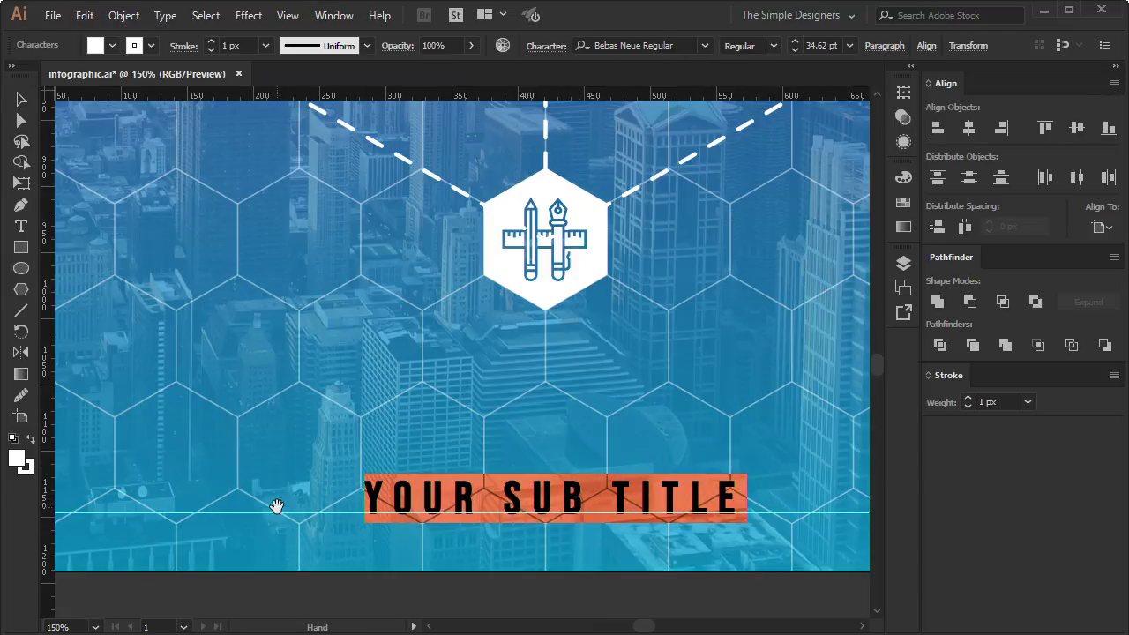
key("alt+Left")
key("alt+Left")
key("alt+Left")
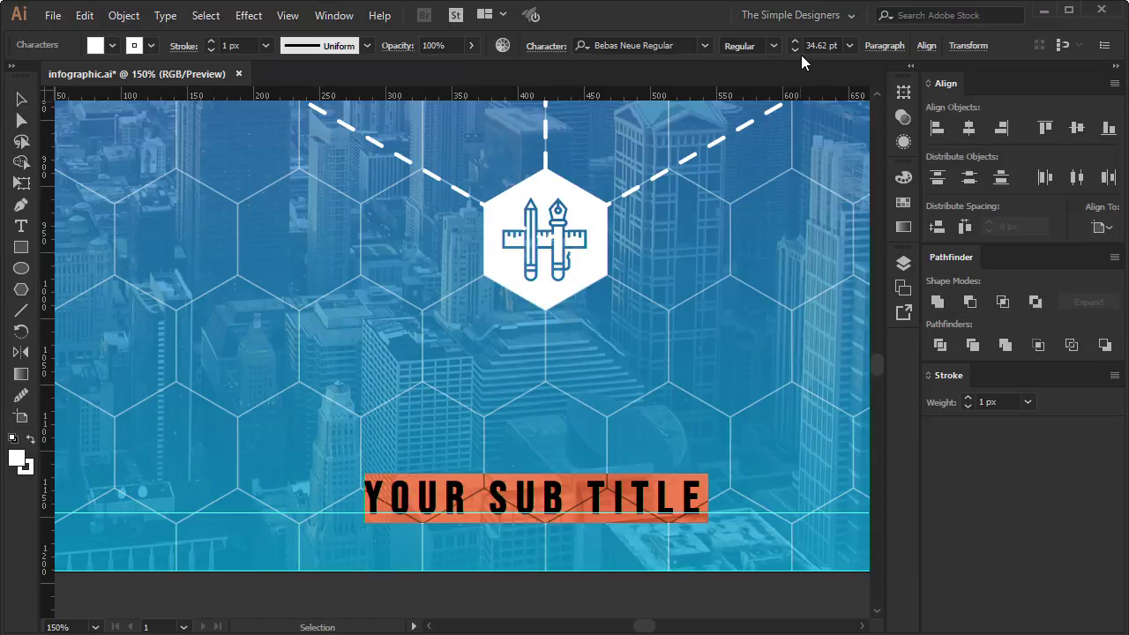
left_click(794, 51)
left_click(794, 50)
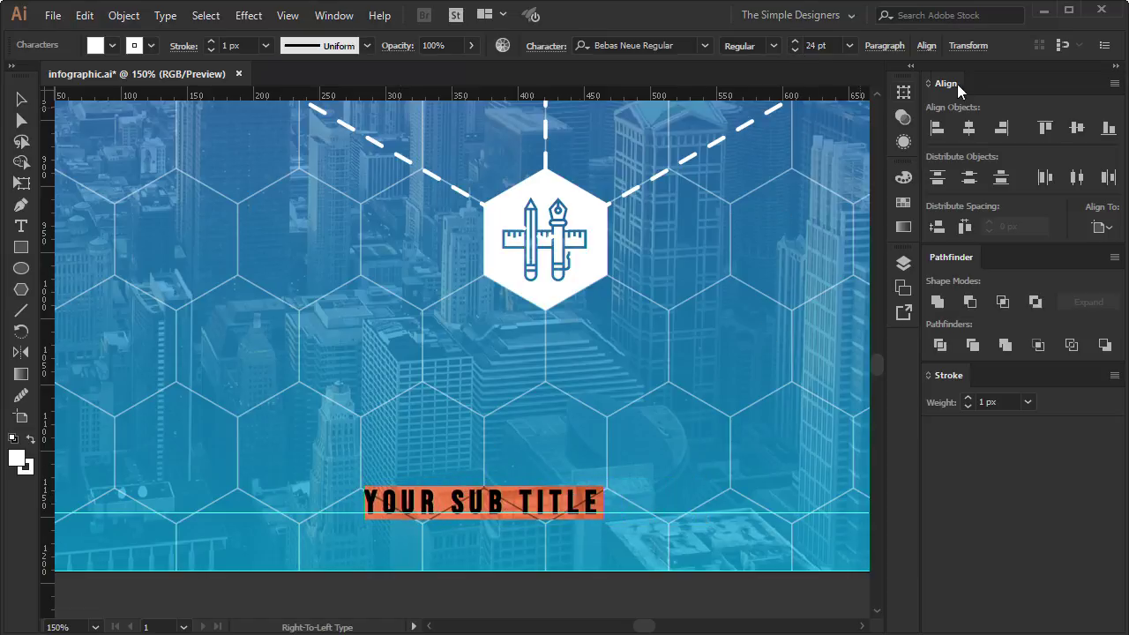
- Centre YOUR SUB TITLE horizontally on the poster and scroll back to the top
left_click(22, 99)
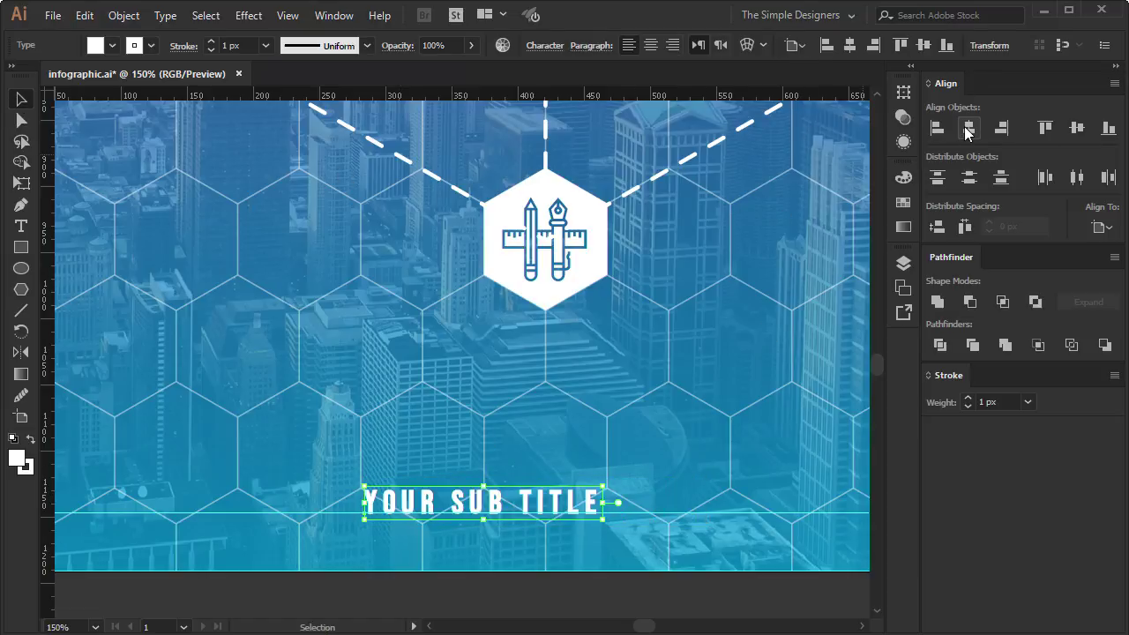
left_click(967, 129)
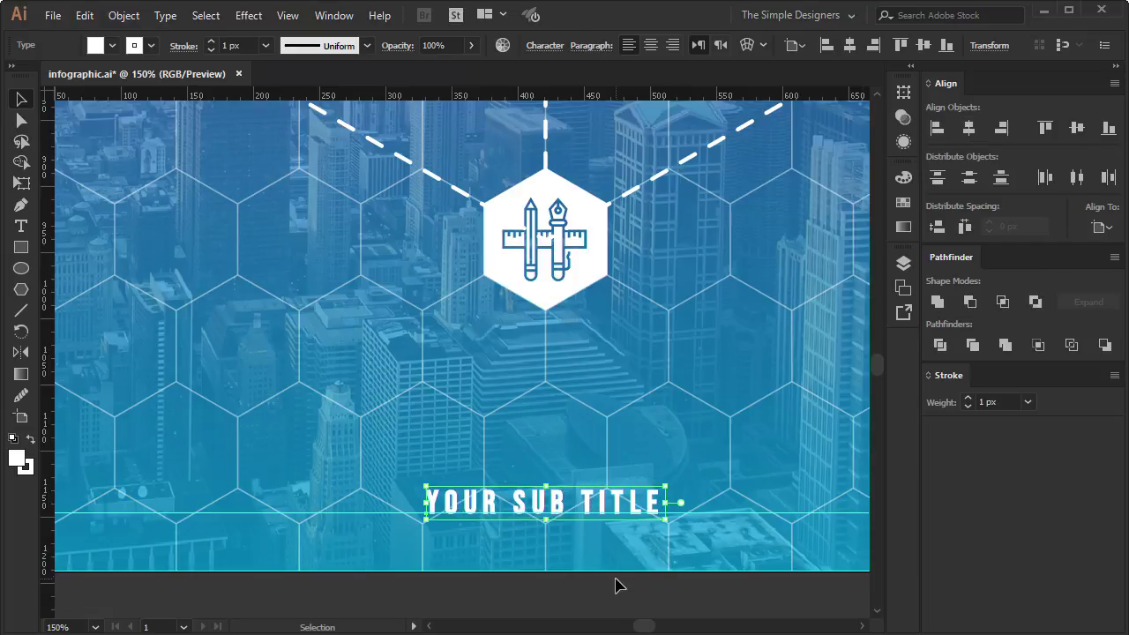
left_click(618, 585)
scroll(635, 560, "down", 1)
scroll(696, 529, "down", 2)
left_click_drag(779, 388, 743, 499)
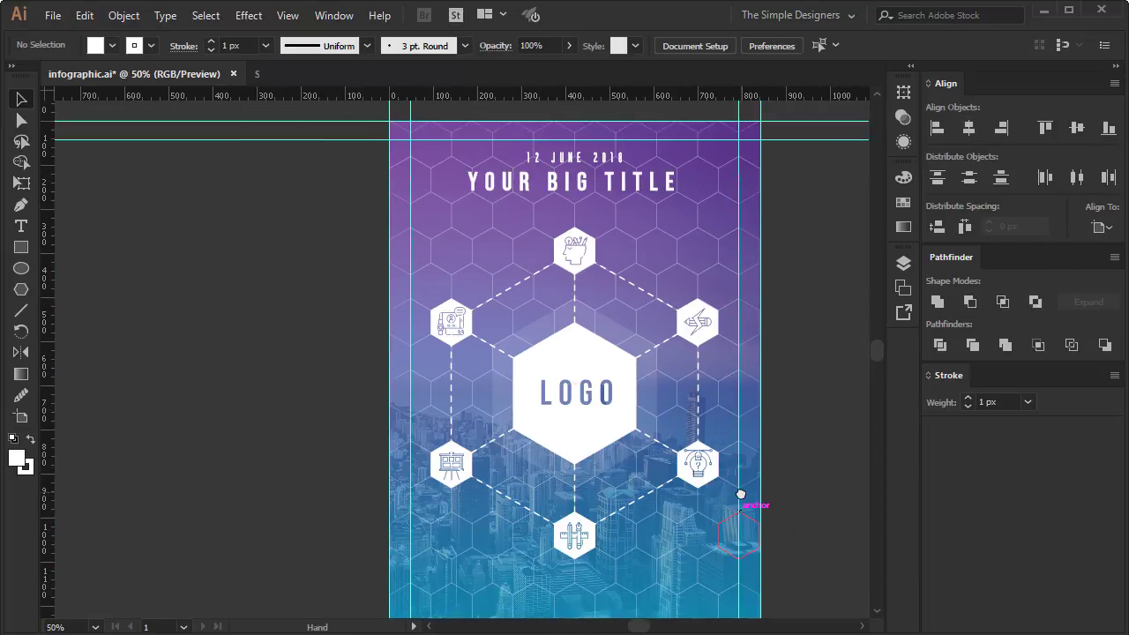
scroll(743, 499, "down", 1)
scroll(787, 433, "up", 1)
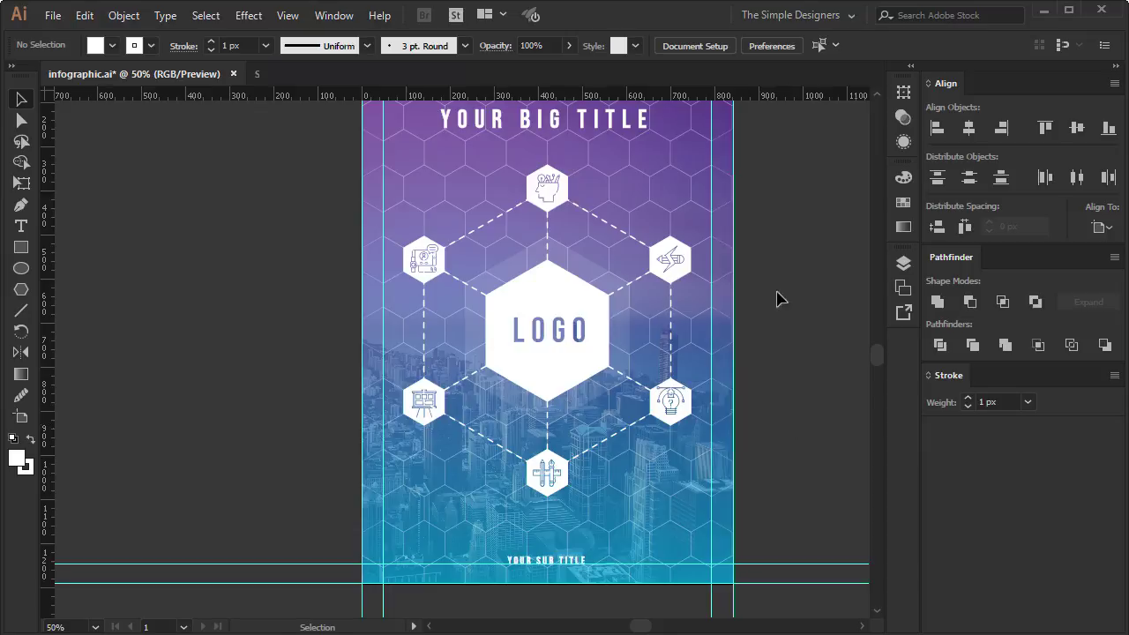
scroll(776, 298, "up", 1)
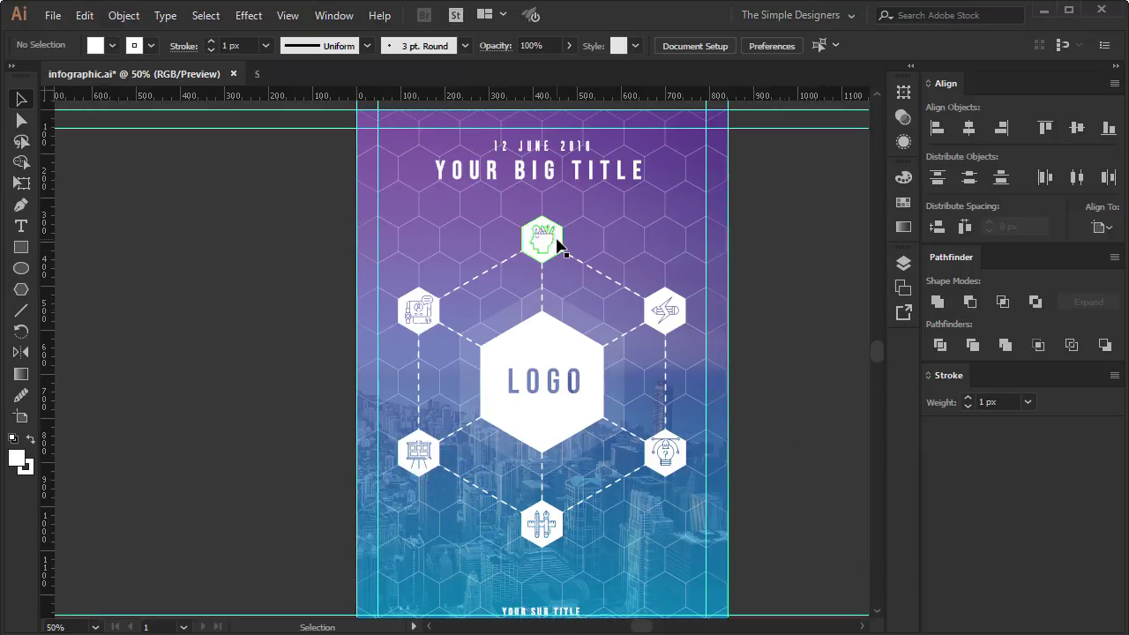
left_click(633, 226)
left_click(804, 230)
- Draw a grid-cell-sized hexagon with white fill, no stroke, and 10% opacity
scroll(721, 235, "up", 2)
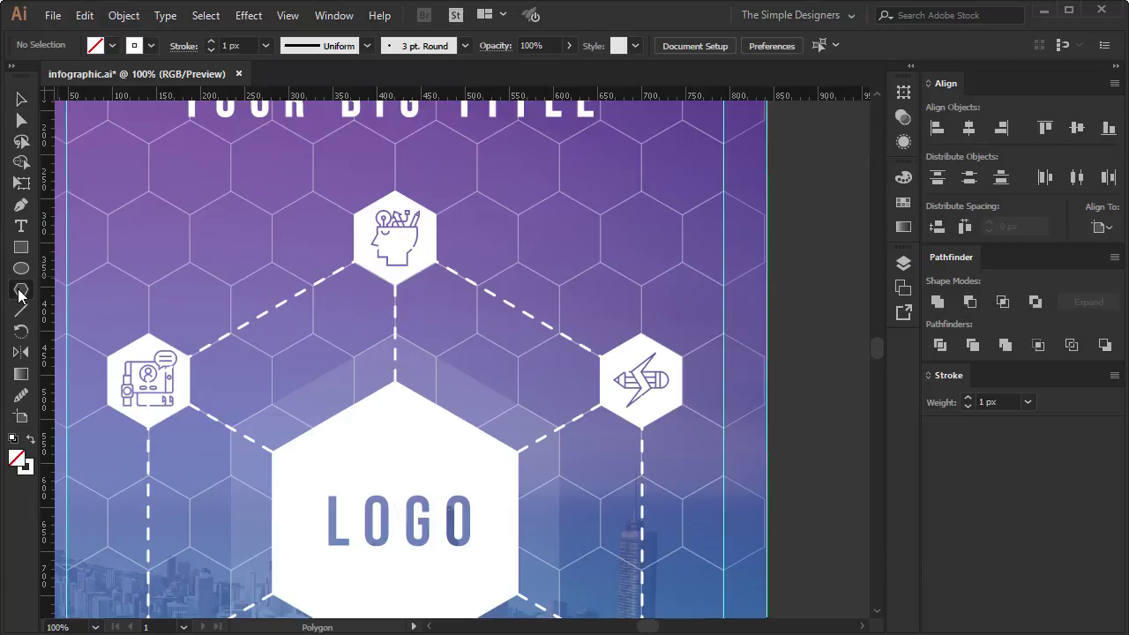
mouse_move(562, 191)
left_mouse_down()
mouse_move(566, 269)
mouse_move(587, 198)
left_mouse_up()
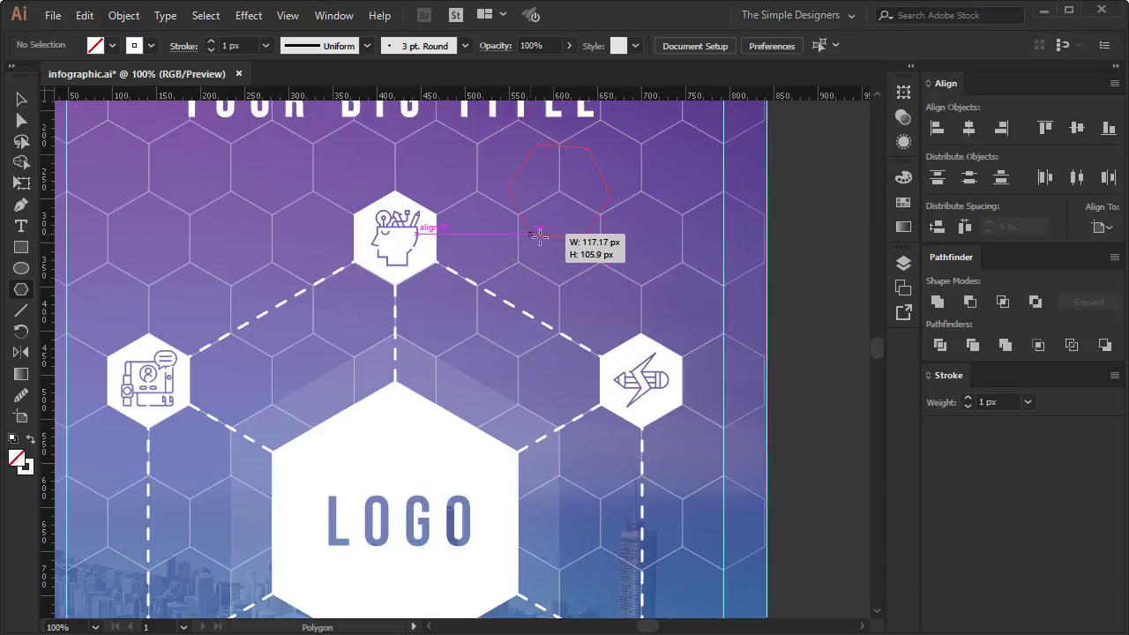
mouse_move(587, 198)
left_mouse_down()
mouse_move(521, 215)
mouse_move(606, 235)
left_mouse_up()
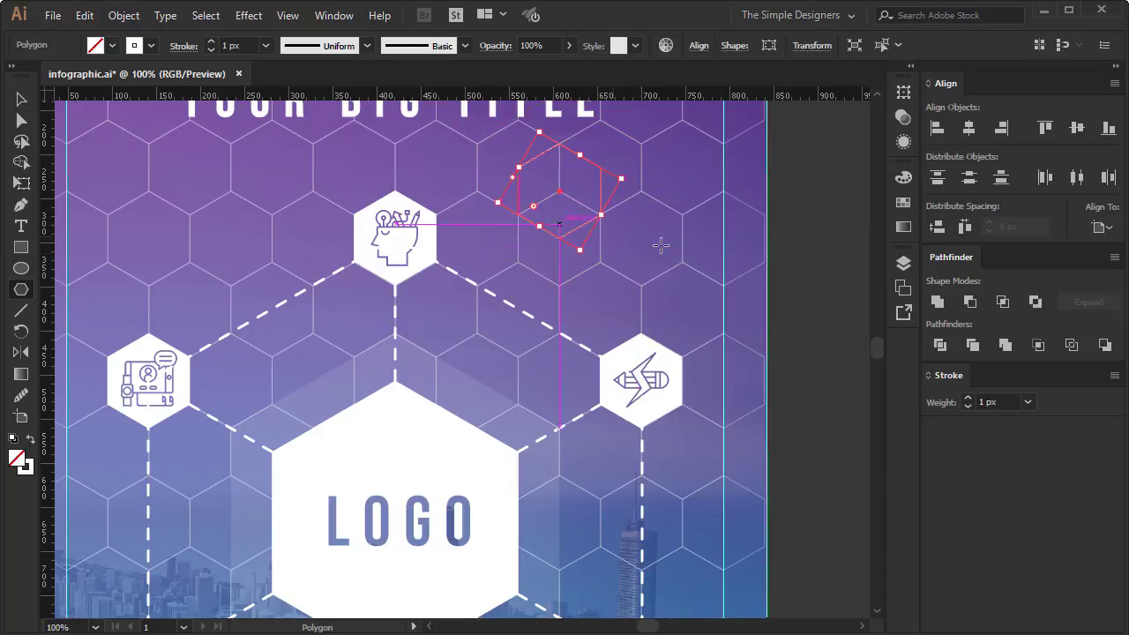
key("v")
key("shift+x")
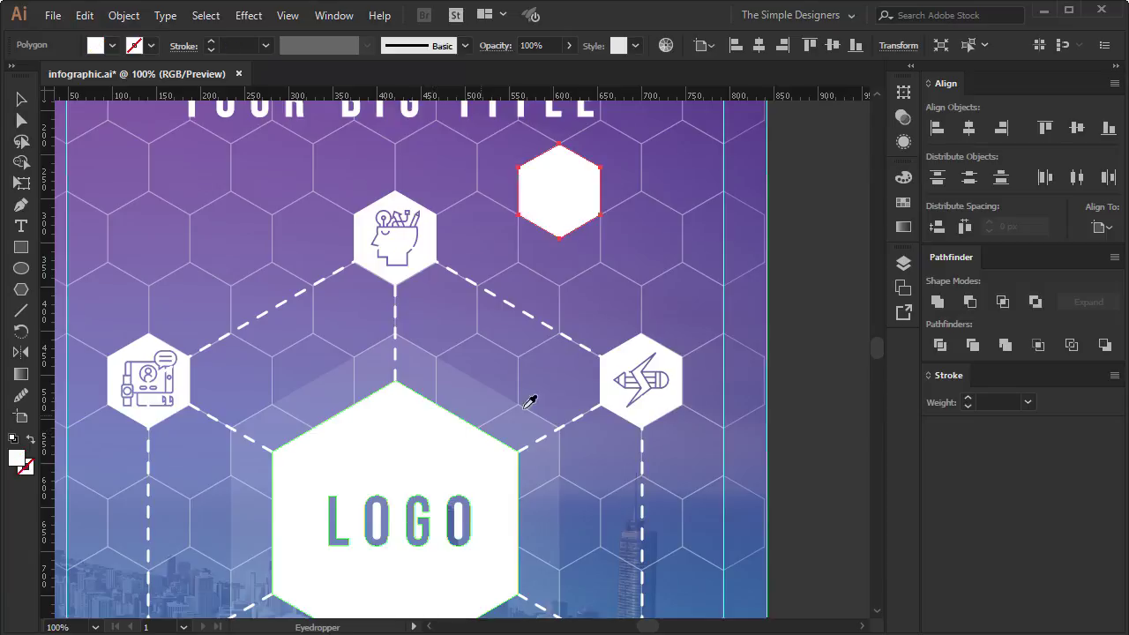
left_click(829, 254)
left_click(567, 196)
type("10")
key("Return")
- Try the faint hexagon on a grid cell, then delete it from that layer
left_click(776, 180)
left_click_drag(781, 174, 768, 274)
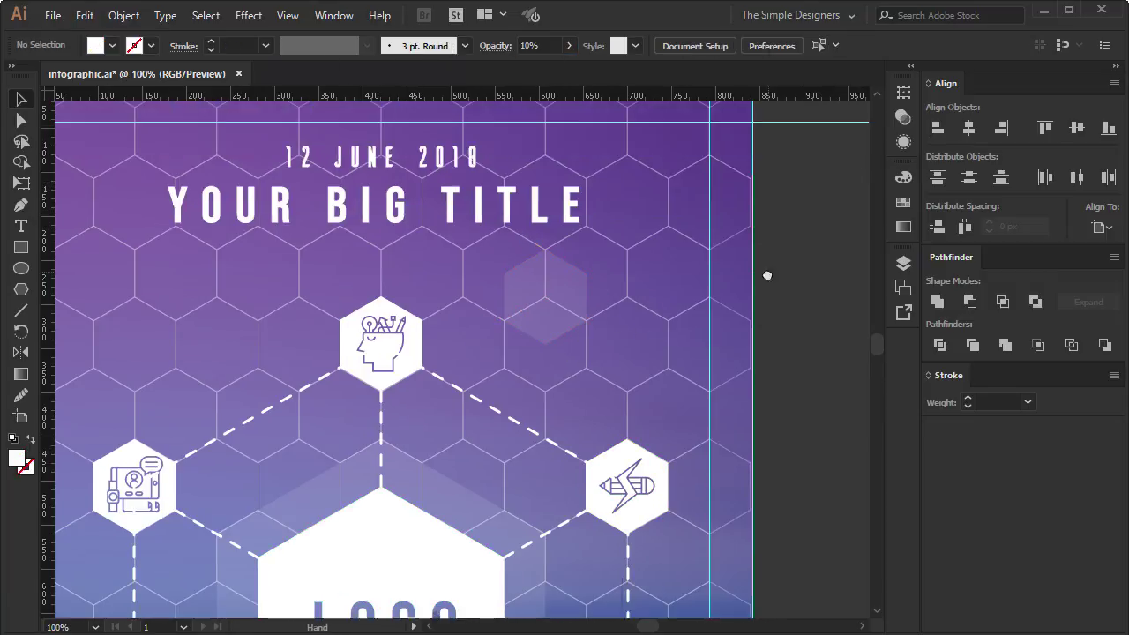
left_click_drag(546, 291, 587, 267)
left_click(806, 270)
scroll(642, 268, "down", 2)
left_click(642, 267)
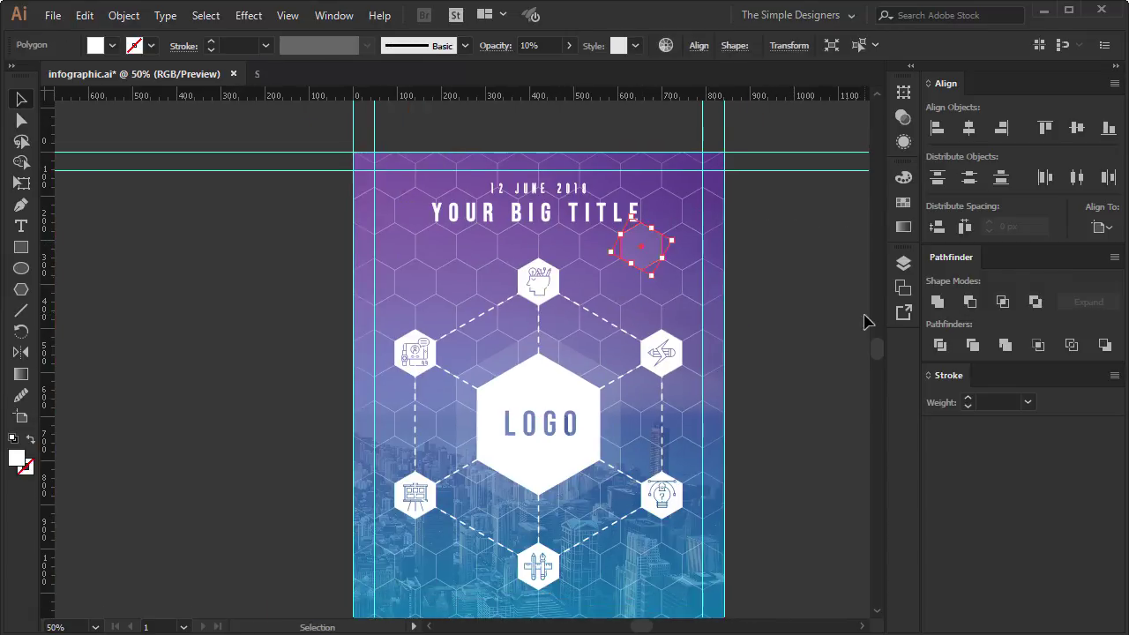
key("Delete")
- Add a new Layer 4 above Layer 3 in the Layers panel
left_click(902, 263)
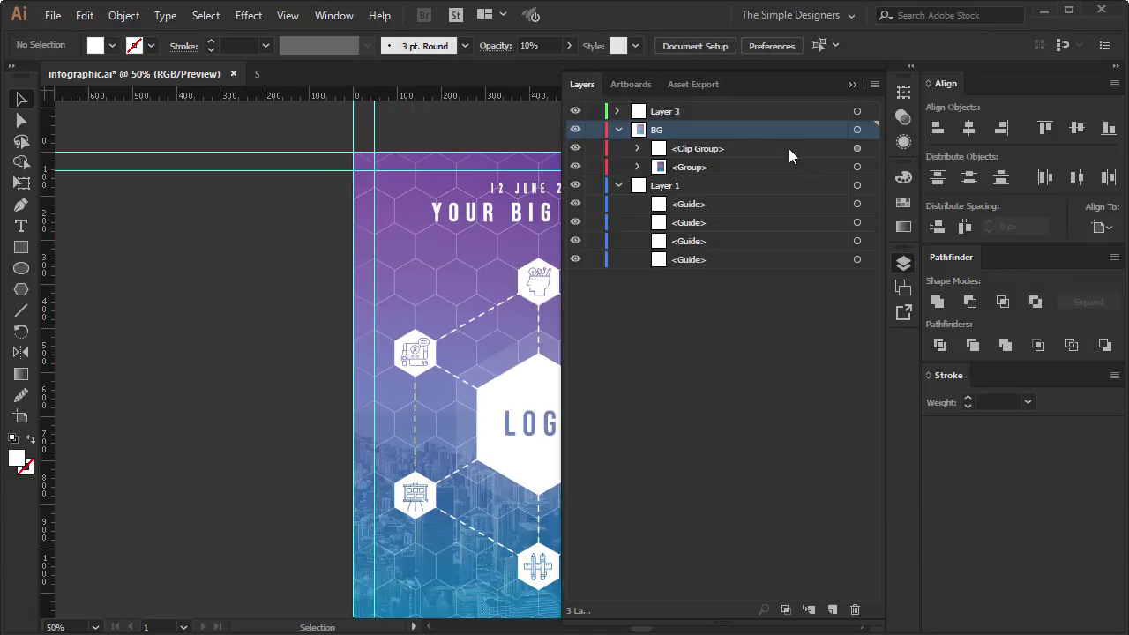
left_click(616, 130)
left_click(679, 113)
left_click(833, 609)
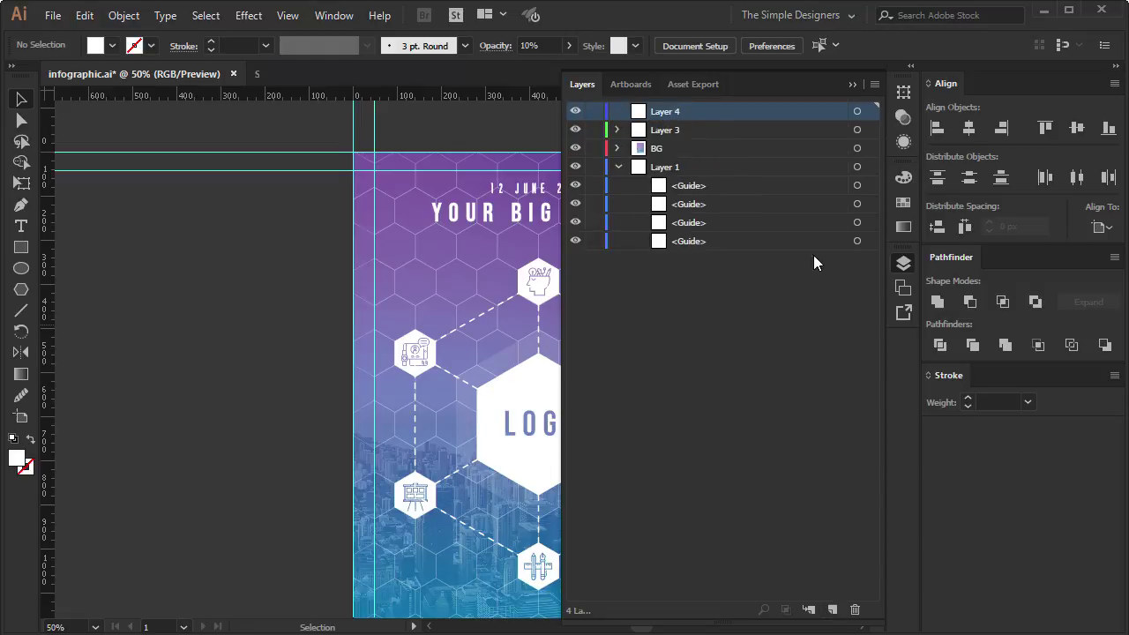
left_click(852, 84)
- Place a faint hexagon copy in an upper-left grid cell
left_click_drag(643, 249, 418, 285)
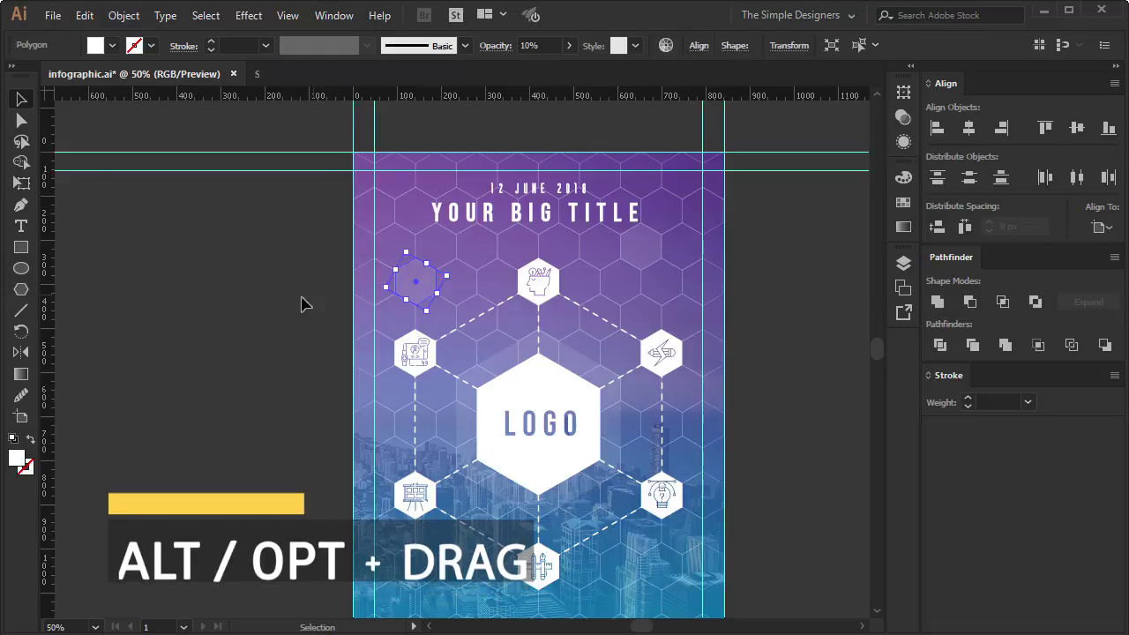
scroll(299, 305, "up", 3)
left_click(597, 295)
left_click(702, 256)
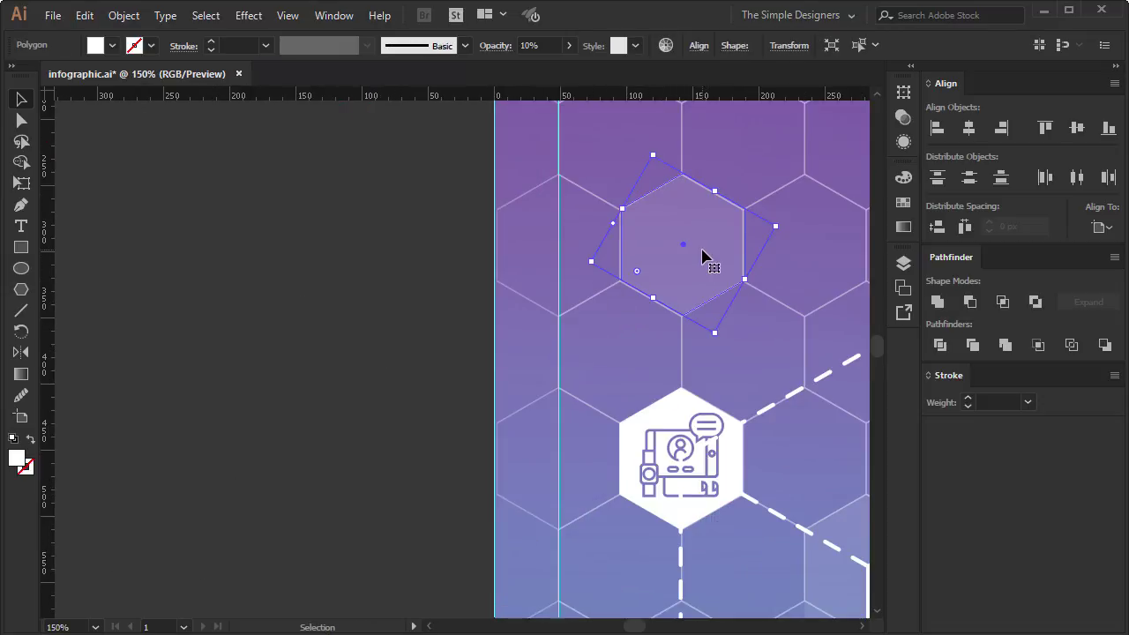
left_click(445, 315)
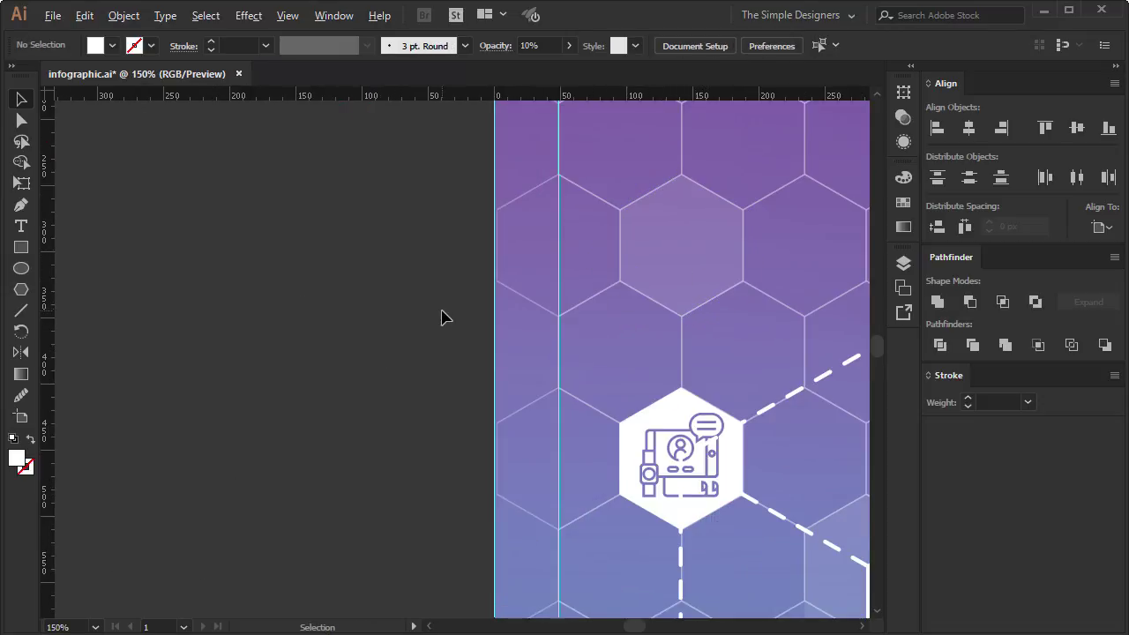
scroll(441, 315, "down", 2)
scroll(416, 317, "down", 1)
- Alt-drag more faint hexagon copies into lower grid cells, including one at lower right
left_click_drag(437, 260, 681, 546)
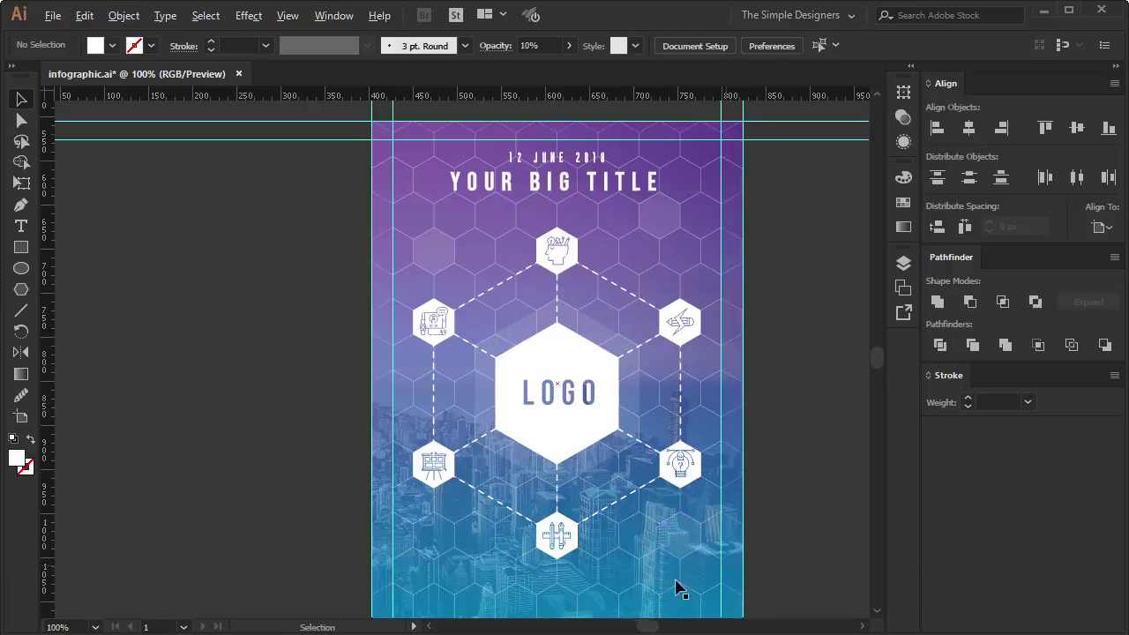
scroll(675, 587, "up", 4)
left_click_drag(713, 284, 290, 340)
scroll(613, 372, "down", 2)
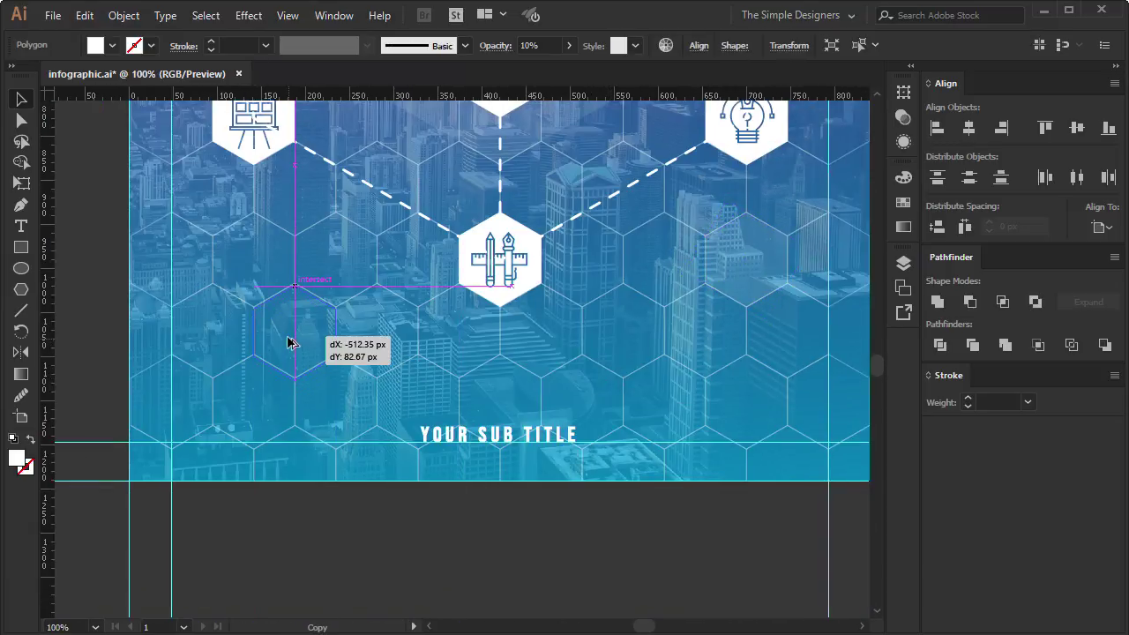
left_click(151, 335)
left_click(277, 327)
scroll(315, 328, "up", 3)
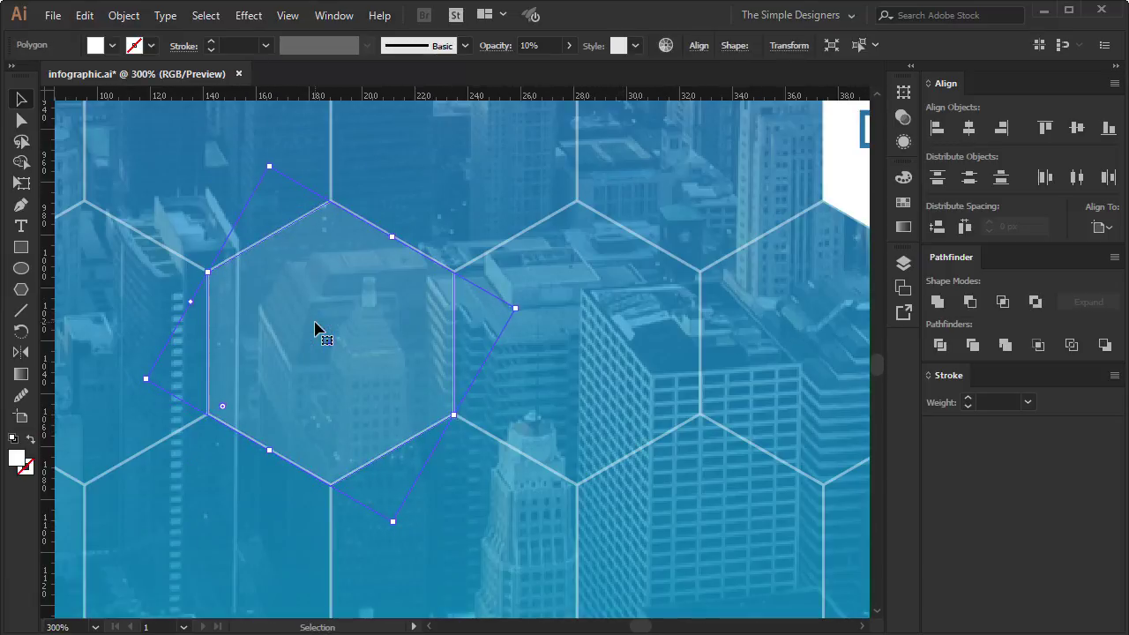
scroll(315, 328, "down", 4)
mouse_move(207, 408)
left_mouse_down()
mouse_move(579, 382)
mouse_move(603, 395)
left_mouse_up()
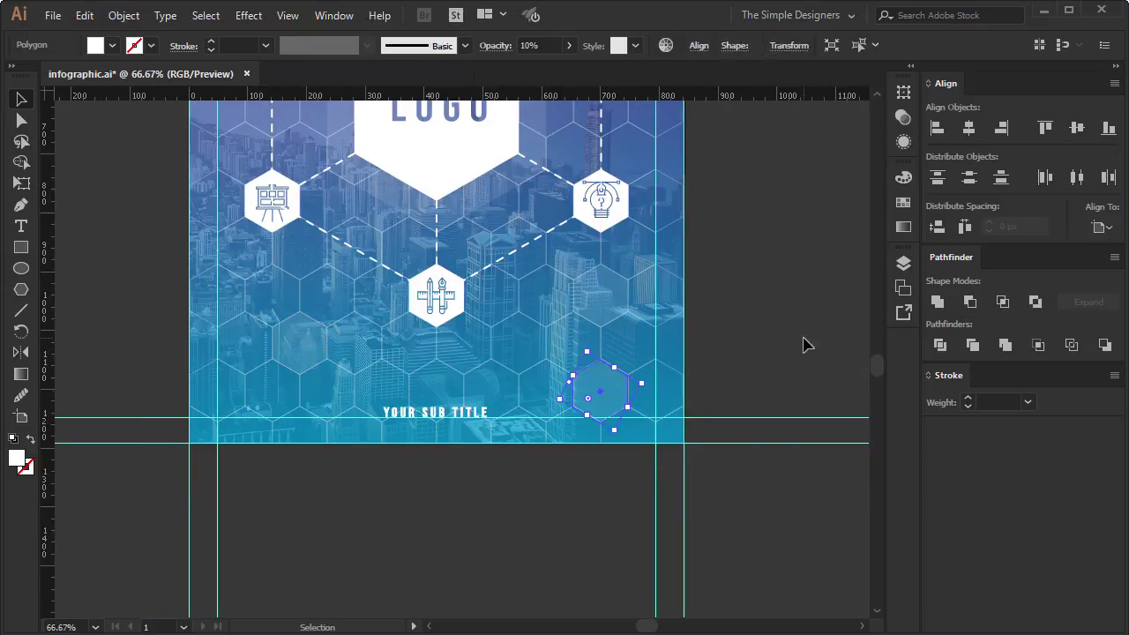
left_click(520, 343)
left_click(72, 627)
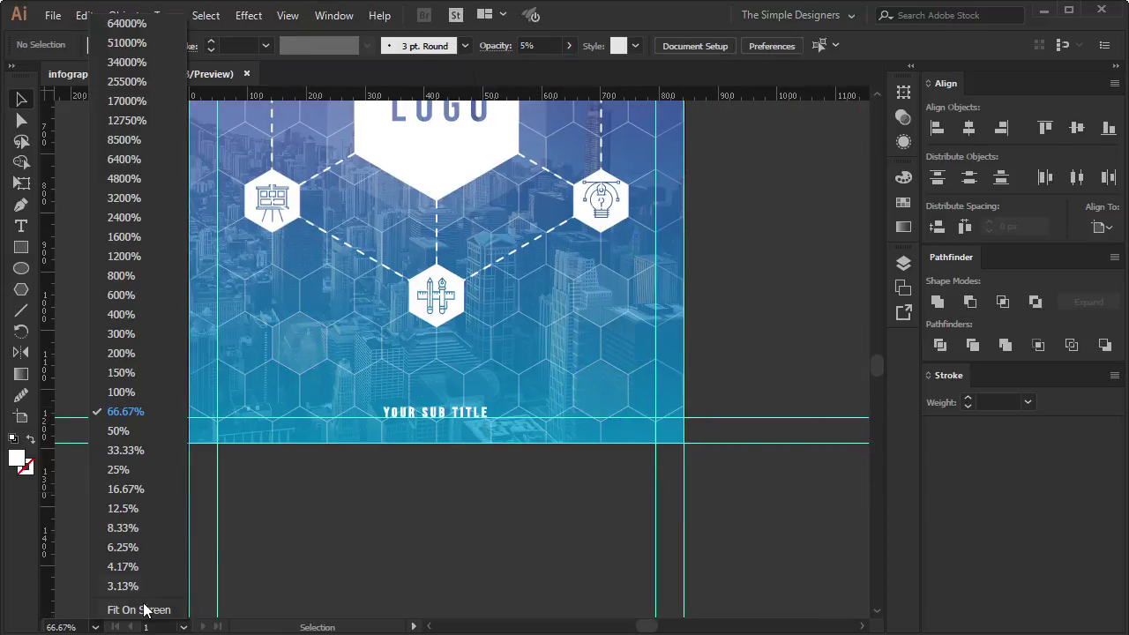
- Fit the poster on screen and enlarge YOUR SUB TITLE slightly by dragging its corner handle
left_click(124, 607)
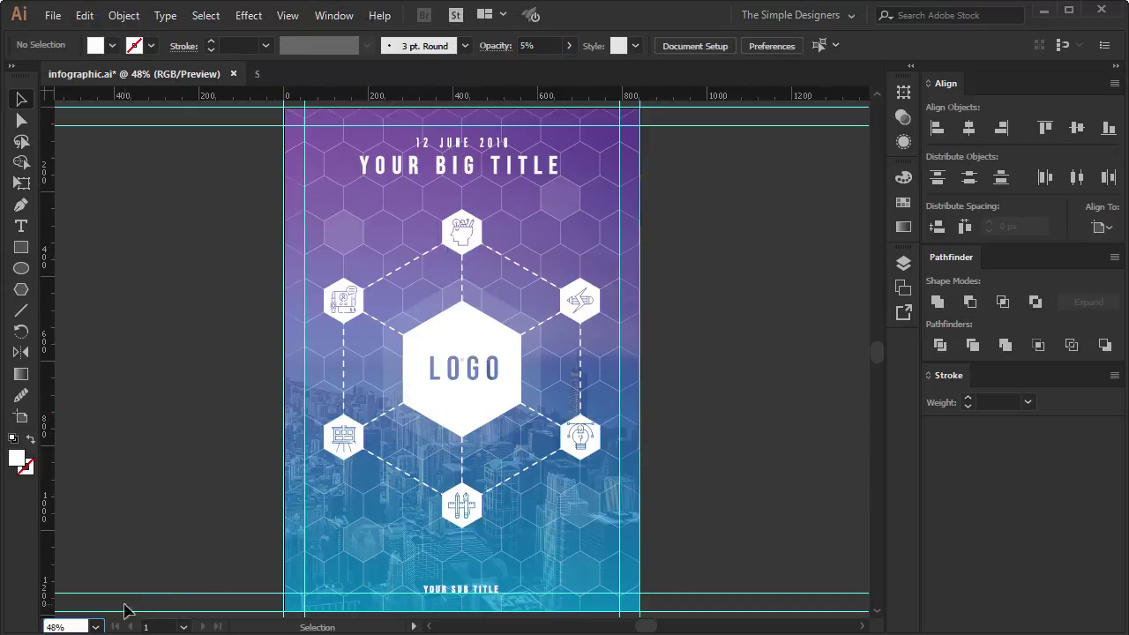
left_click(461, 592)
left_click(629, 554)
key("a")
key("ctrl+shift+a")
left_click(483, 595)
left_click_drag(504, 583, 514, 582)
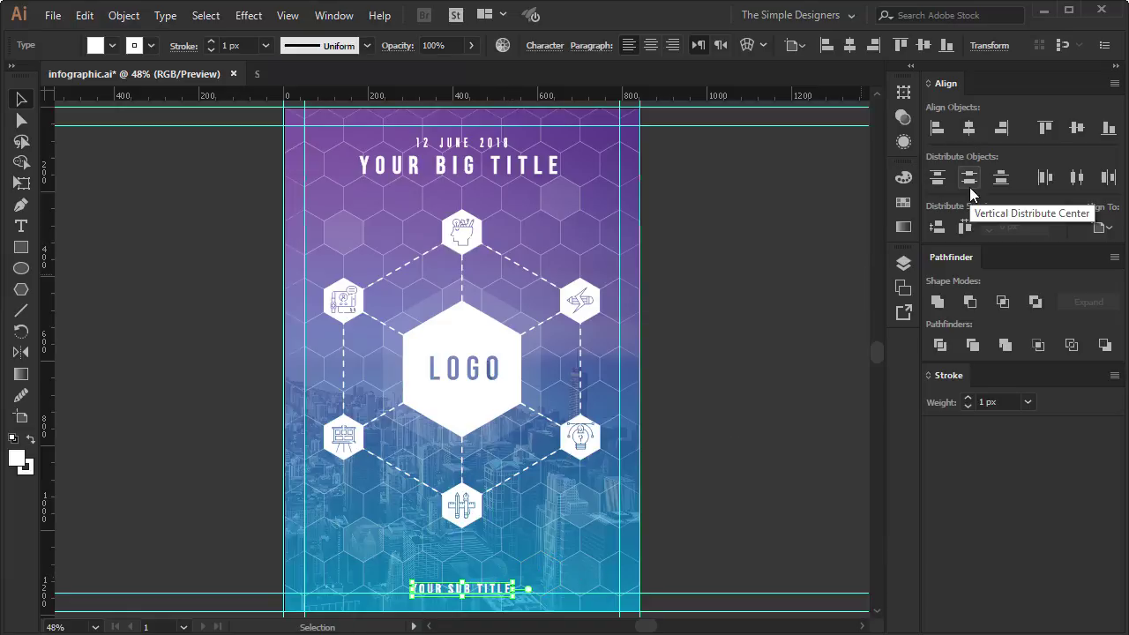
left_click(782, 275)
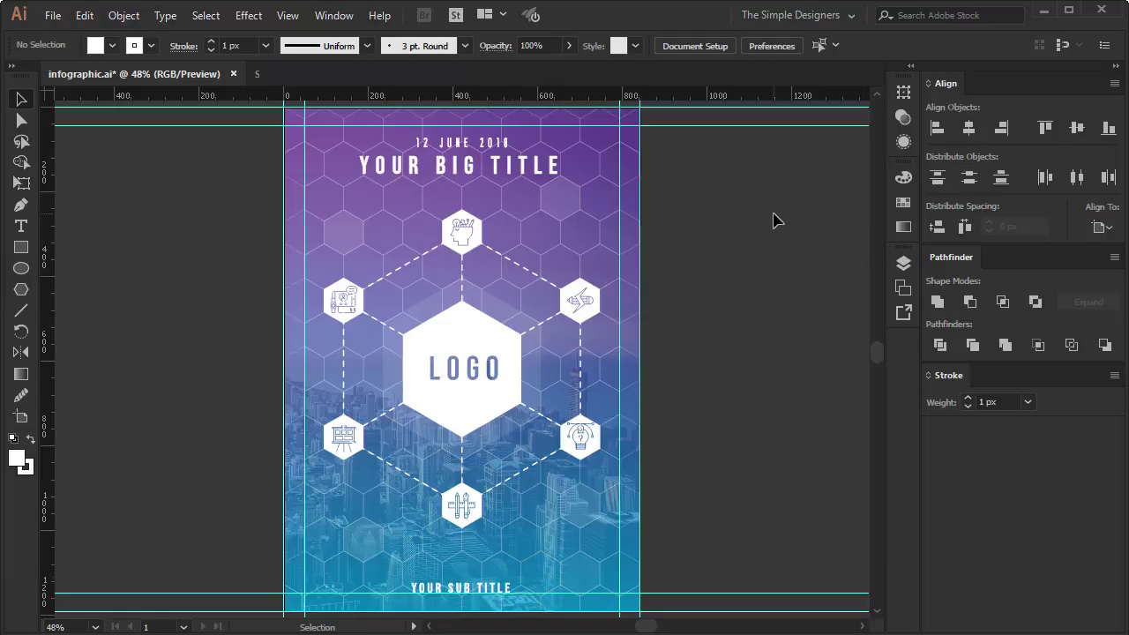